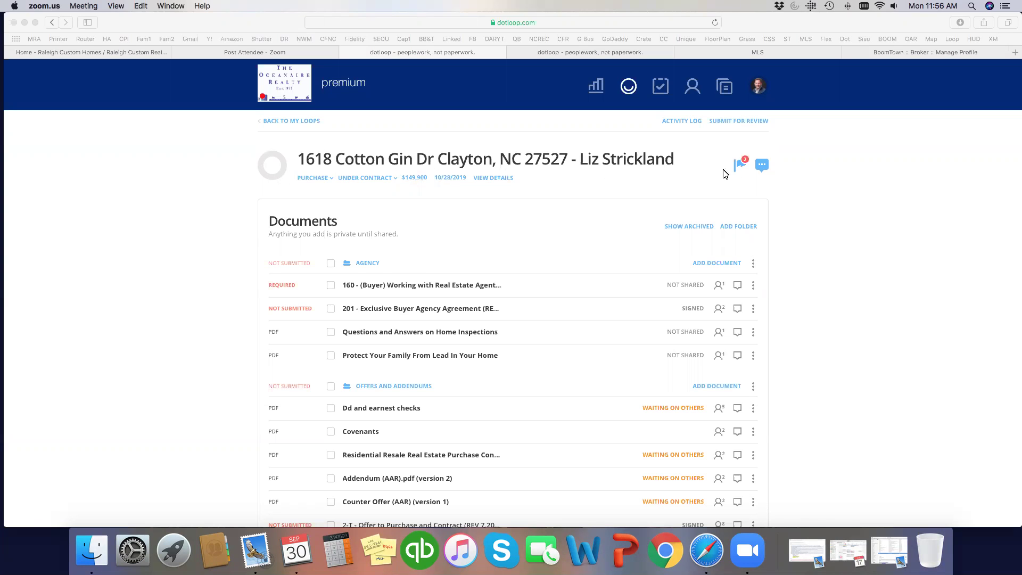
# - Open the OAR Buyer Closing Checklist from Closing Documents in a new browser tab
pyautogui.scroll(-15, 794, 261)
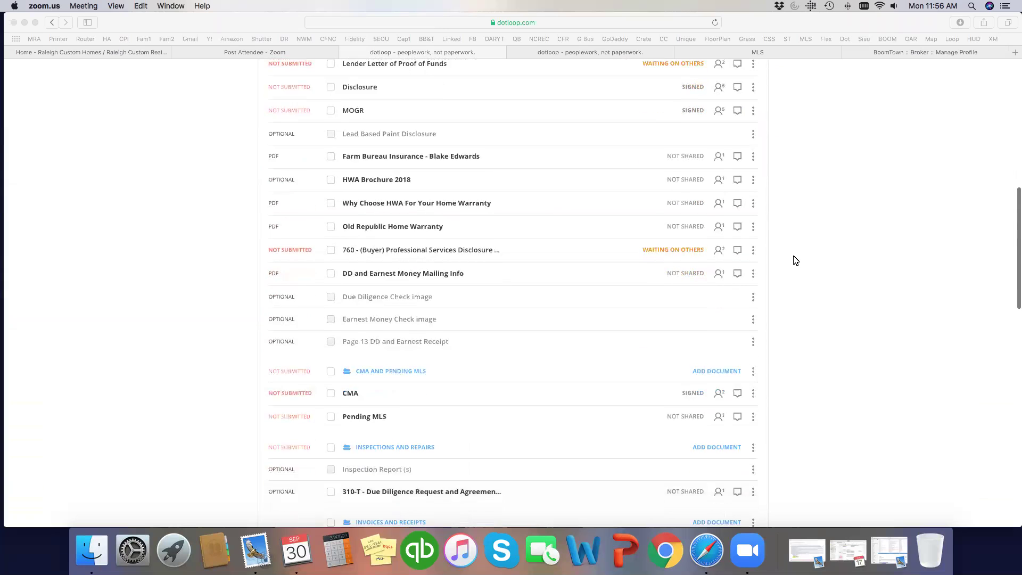
pyautogui.scroll(-5, 794, 261)
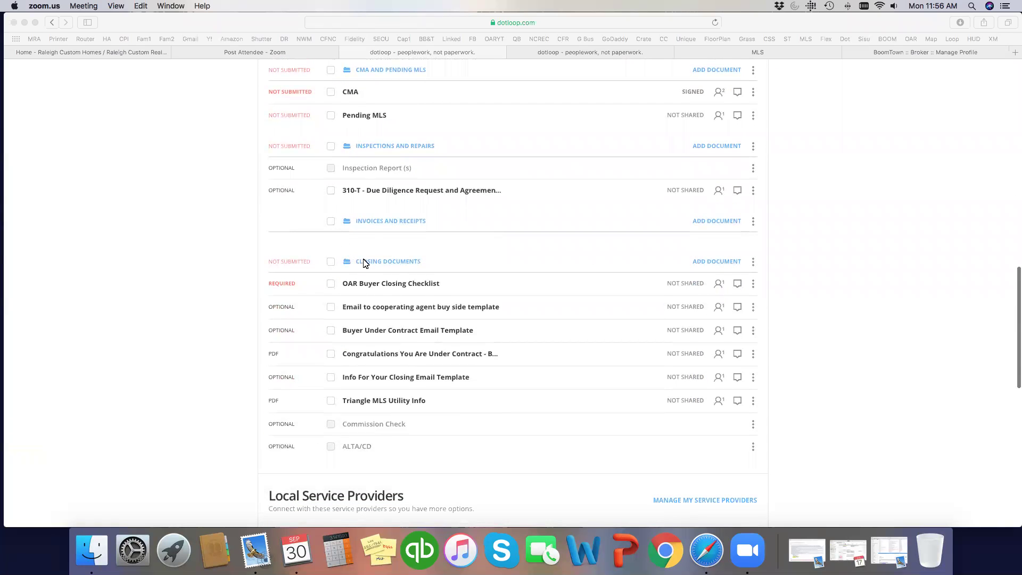
pyautogui.rightClick(421, 289)
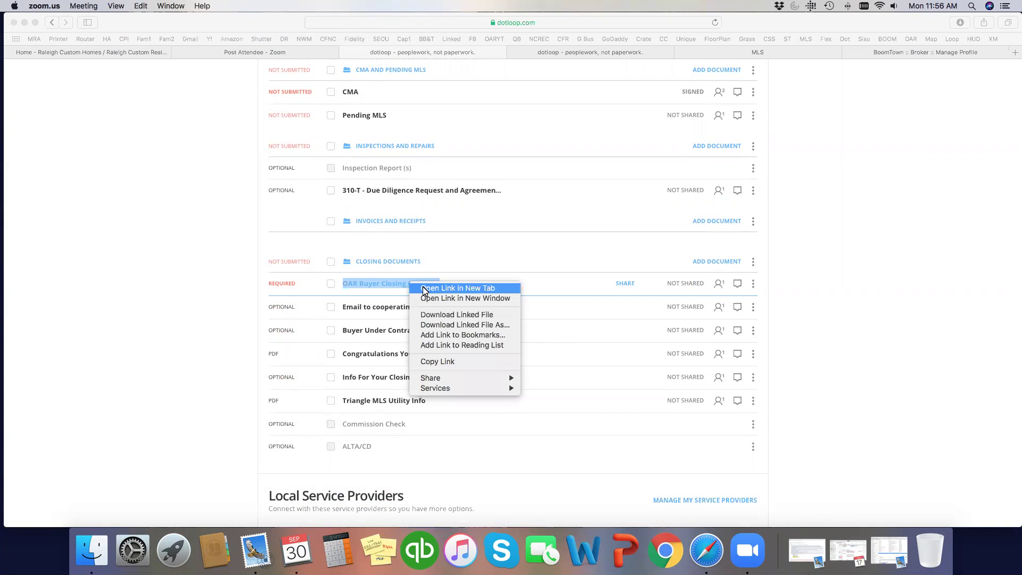
pyautogui.click(422, 290)
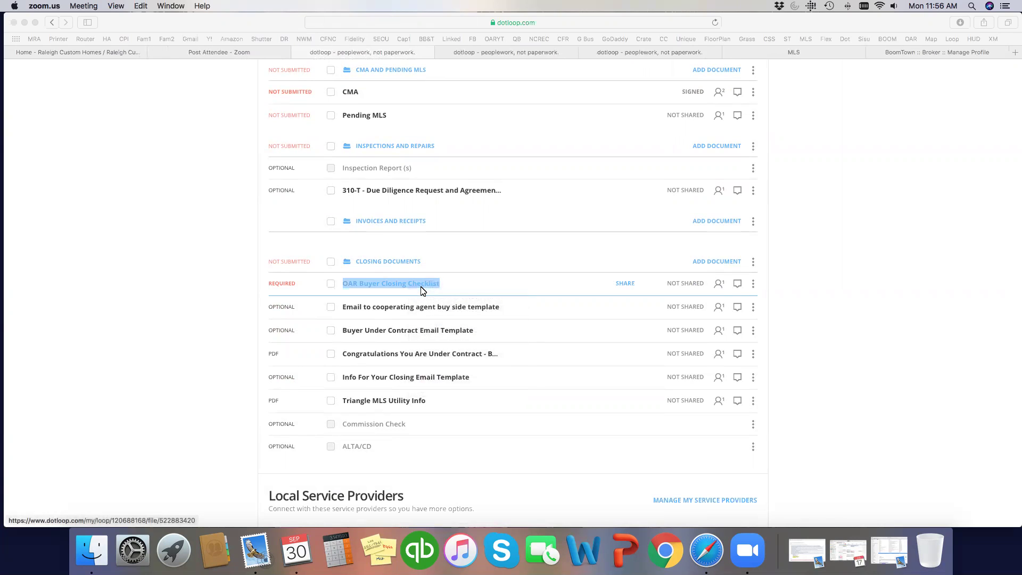
# - Review the Offer to Purchase, MLS listing and BoomTown lead profile, then return to the blank checklist
pyautogui.click(486, 53)
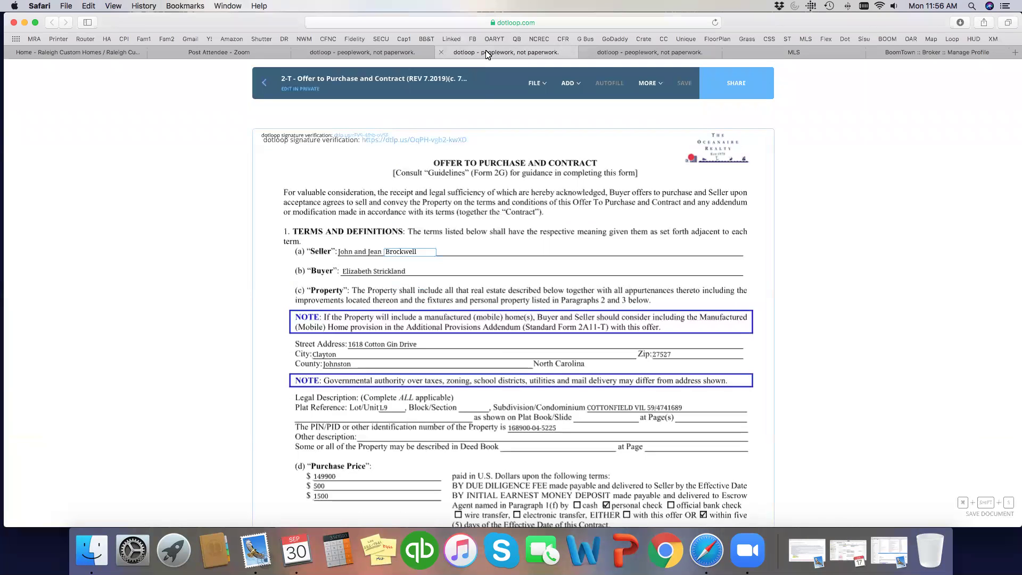
pyautogui.click(588, 52)
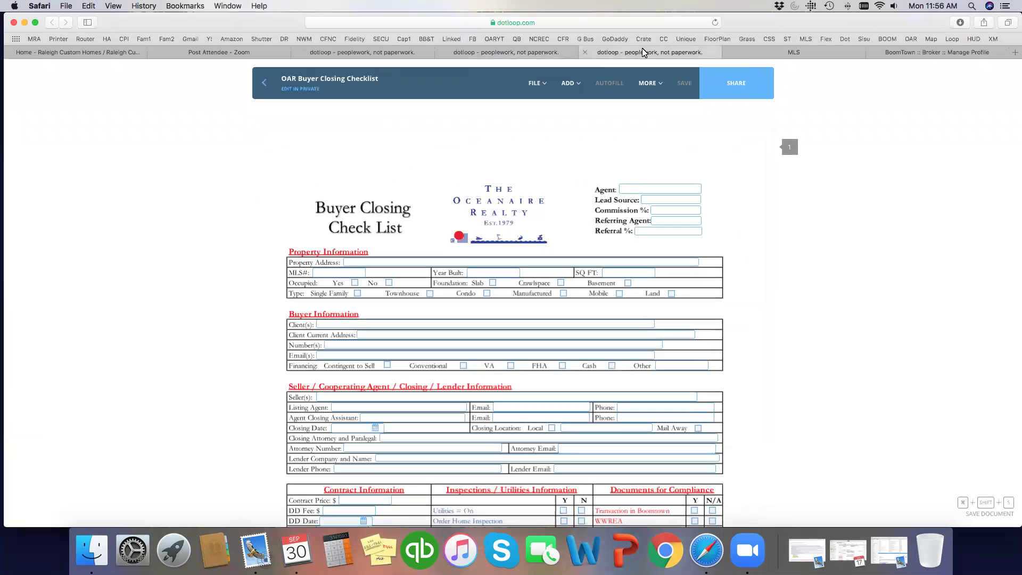
pyautogui.scroll(-1, 753, 202)
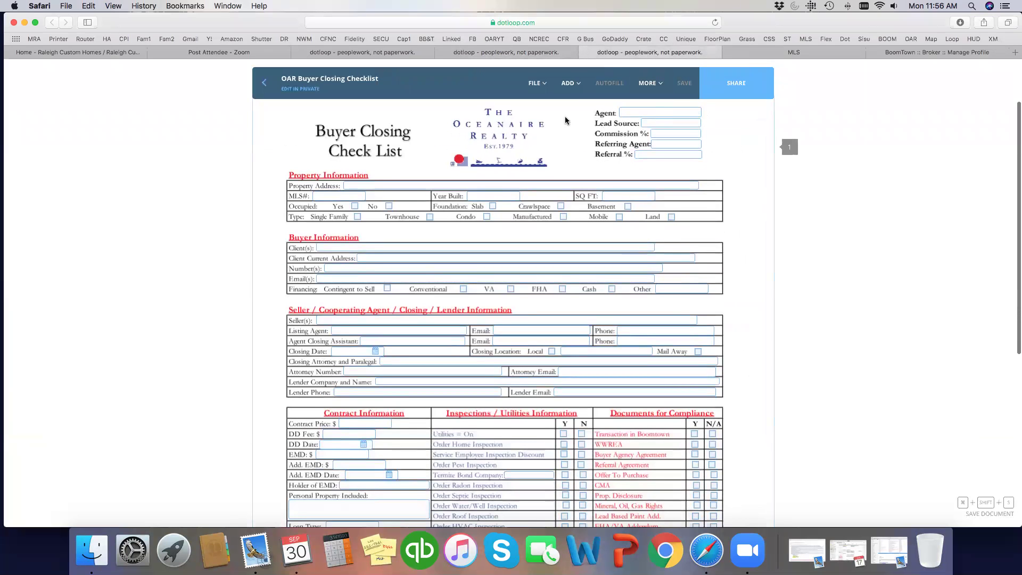
pyautogui.scroll(2, 649, 291)
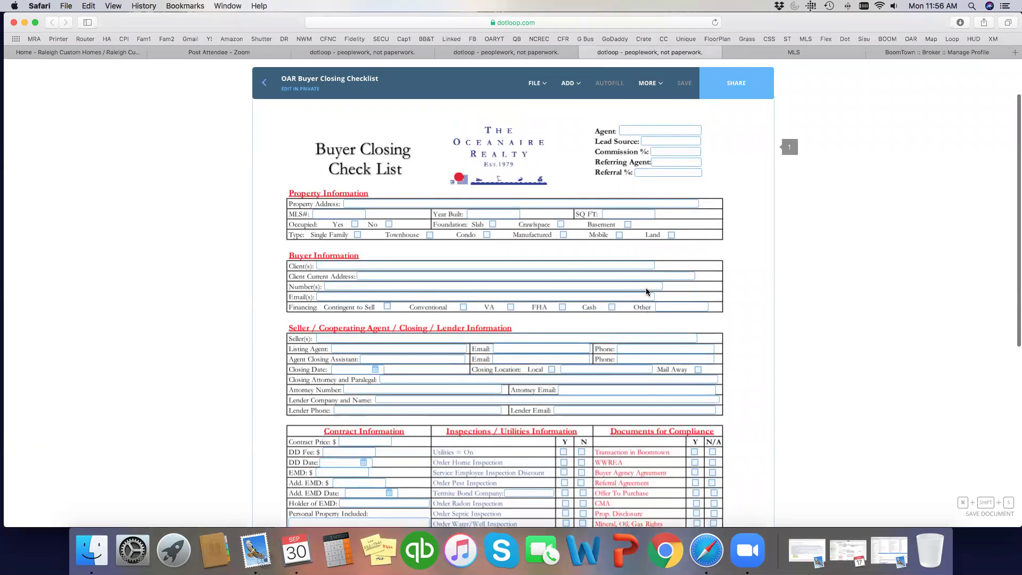
pyautogui.click(527, 52)
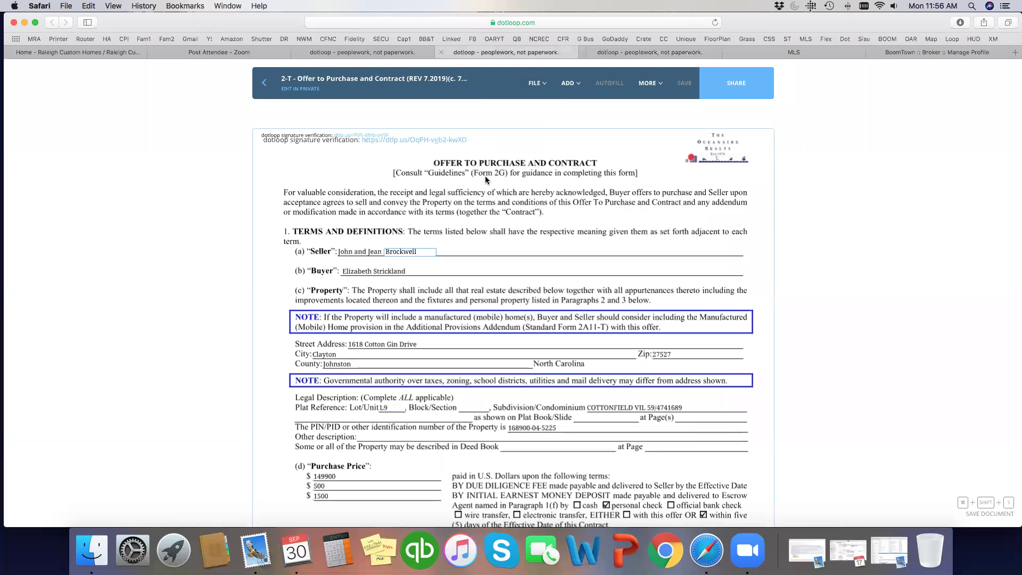
pyautogui.click(781, 52)
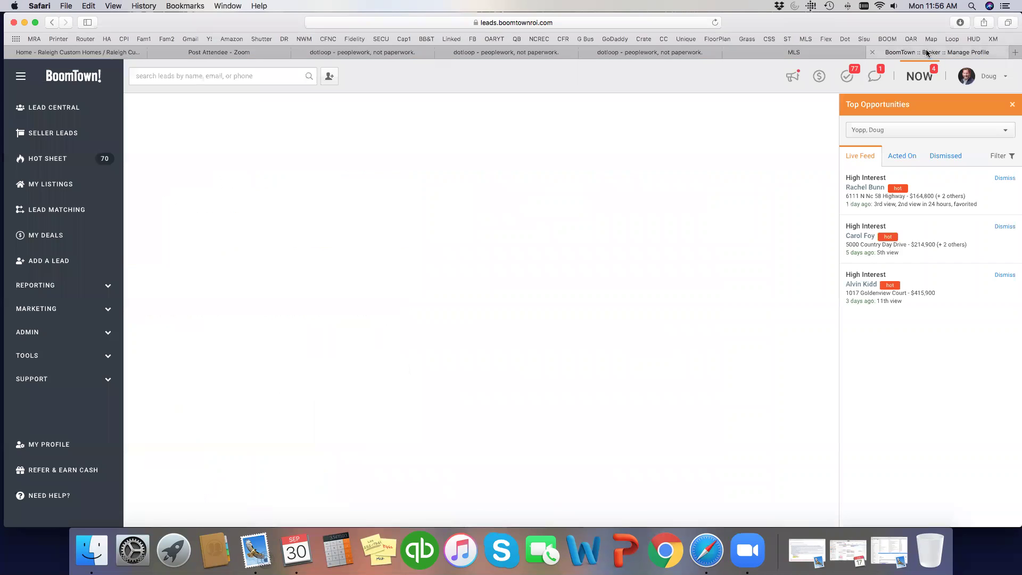
pyautogui.click(927, 52)
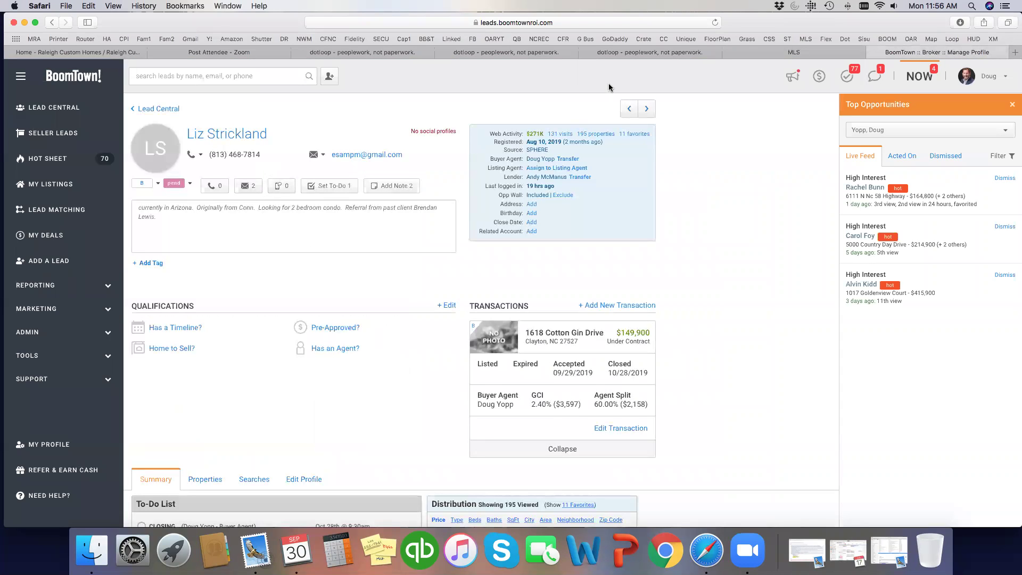
pyautogui.click(643, 53)
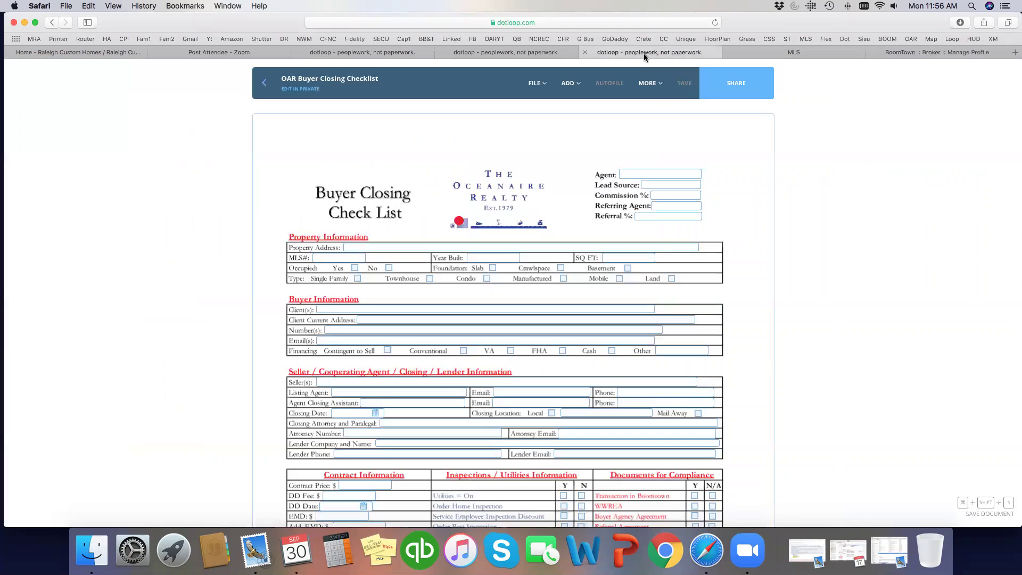
# - Enter the agent's first name in Agent, checking the buyer profile for the SOI lead source
pyautogui.click(651, 172)
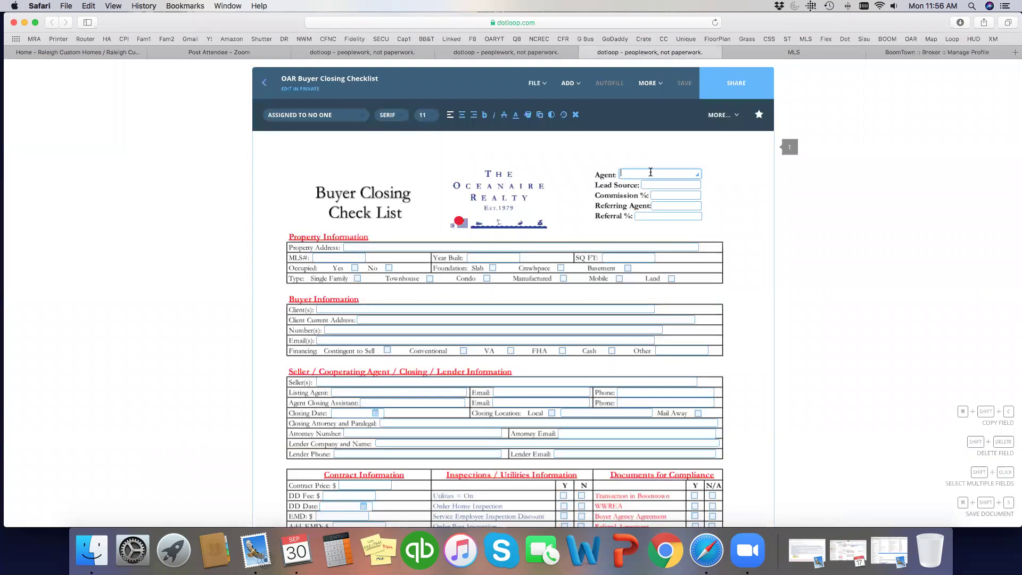
pyautogui.write('Doug')
pyautogui.press('Tab')
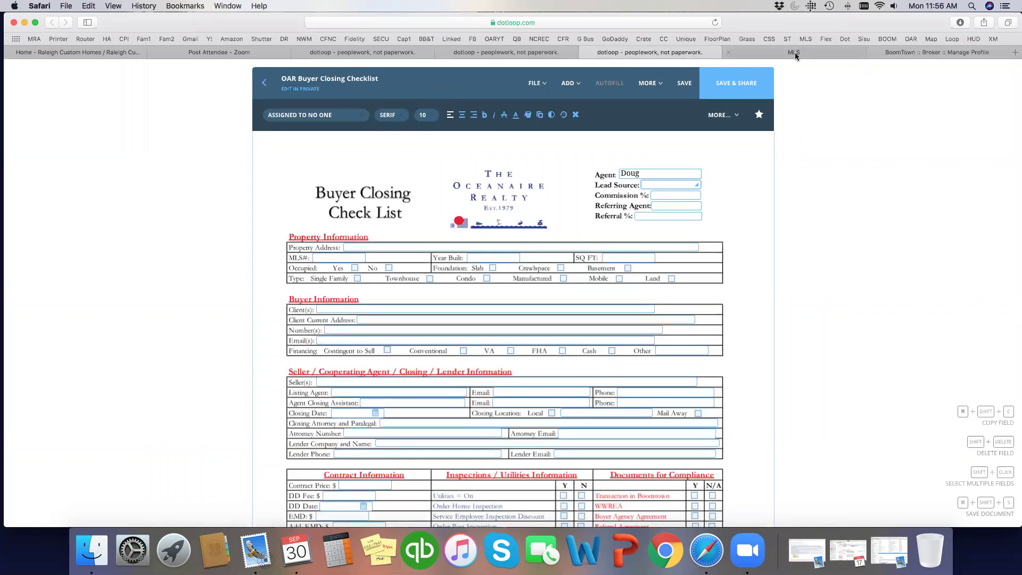
pyautogui.click(904, 51)
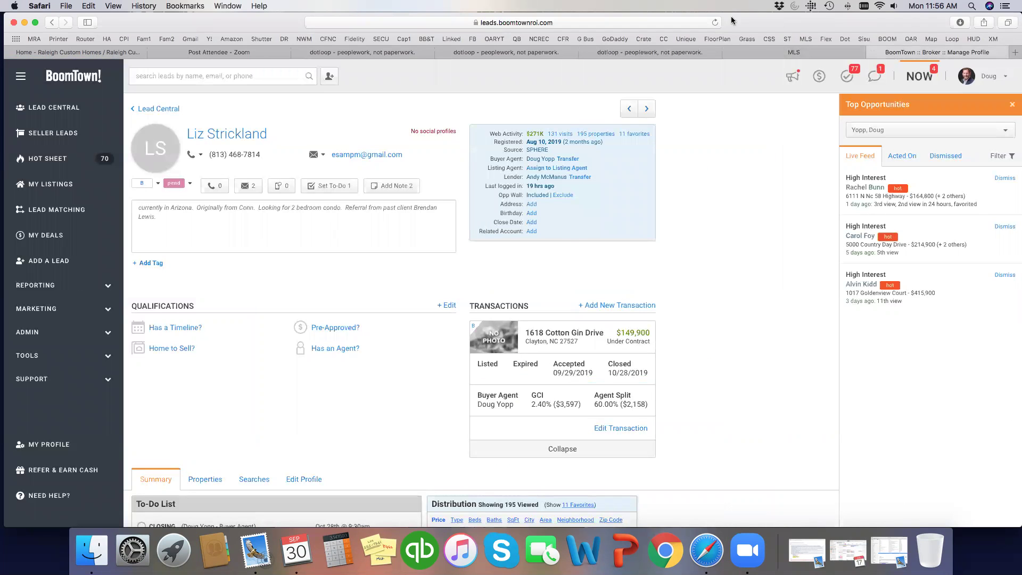
pyautogui.click(651, 52)
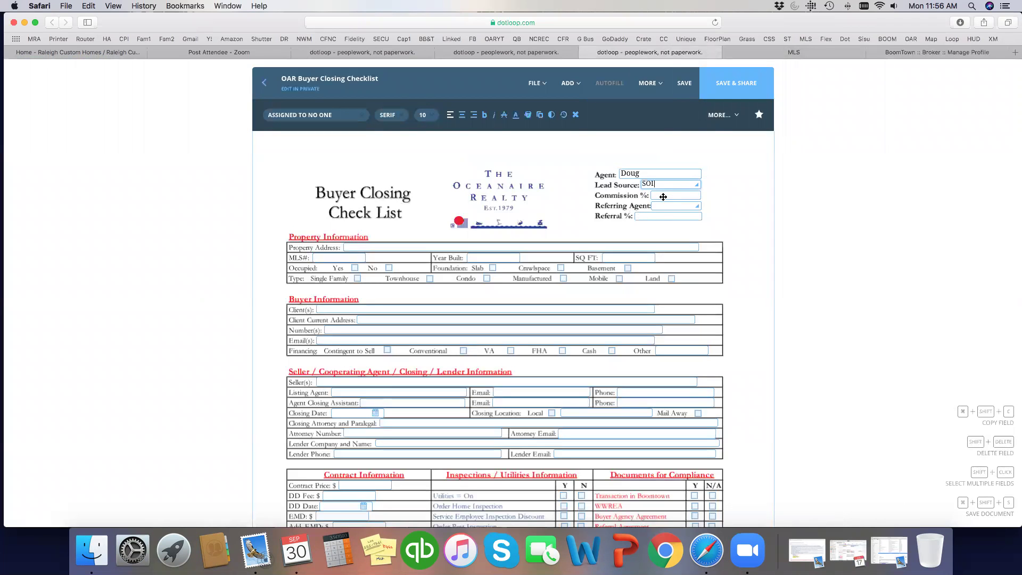
# - Look up the buyer agent commission in MLS and enter it (2.4%) in Commission %
pyautogui.click(759, 49)
pyautogui.scroll(-15, 351, 274)
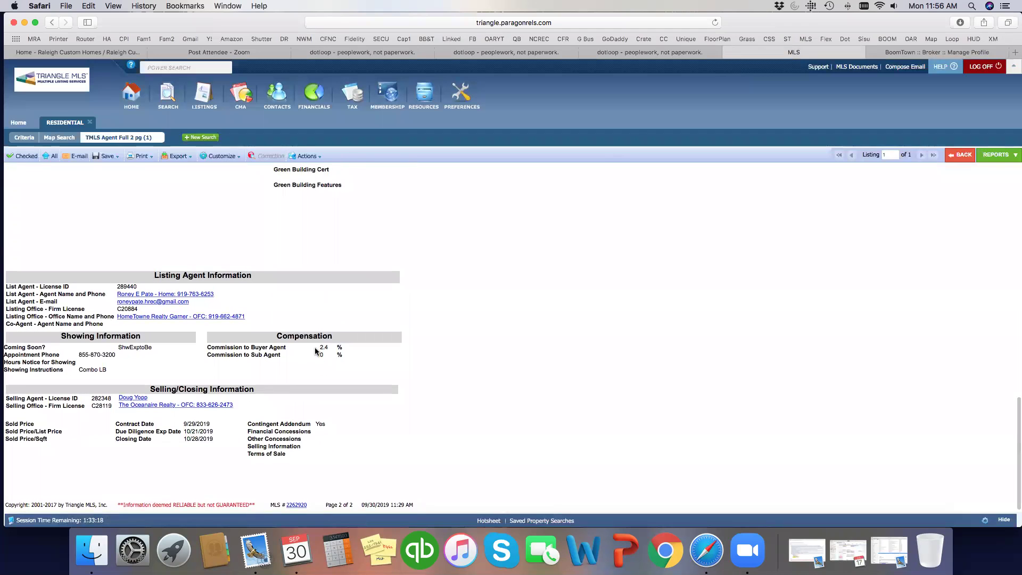
pyautogui.click(681, 53)
pyautogui.click(664, 195)
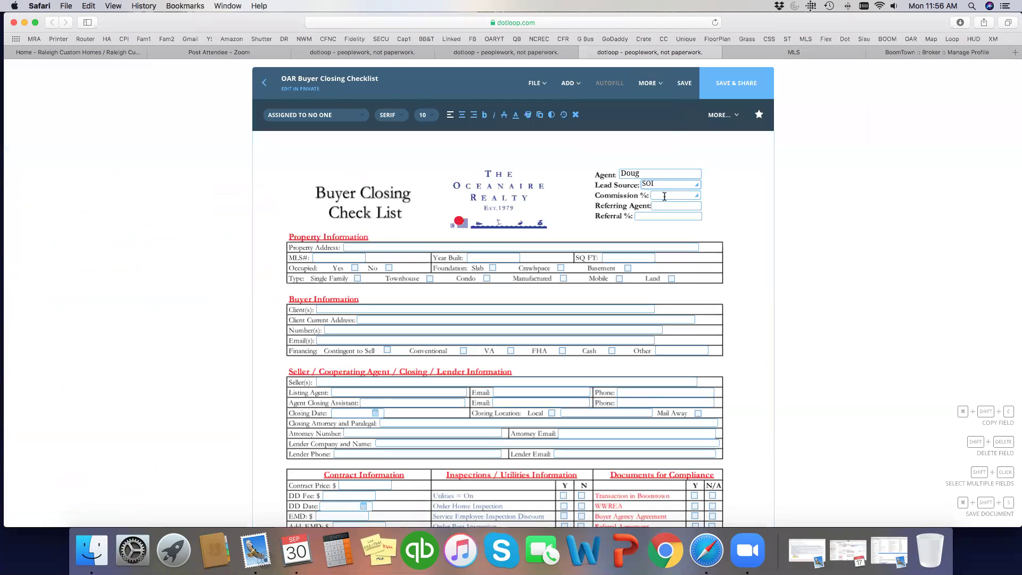
pyautogui.write('2.4')
# - Type the property's street address into Client(s), checking it against the contract and MLS listing
pyautogui.click(494, 53)
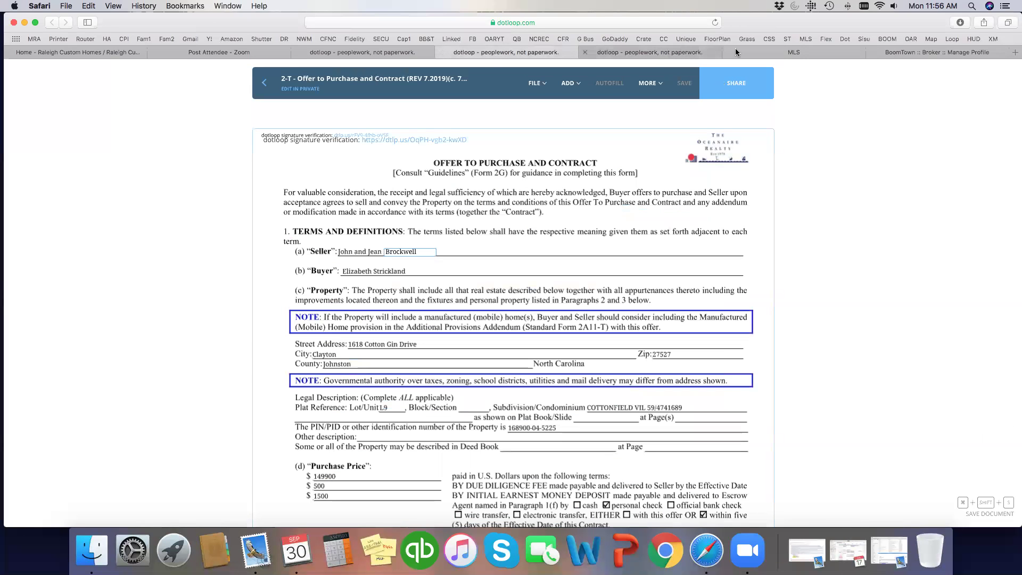
pyautogui.click(613, 50)
pyautogui.click(355, 309)
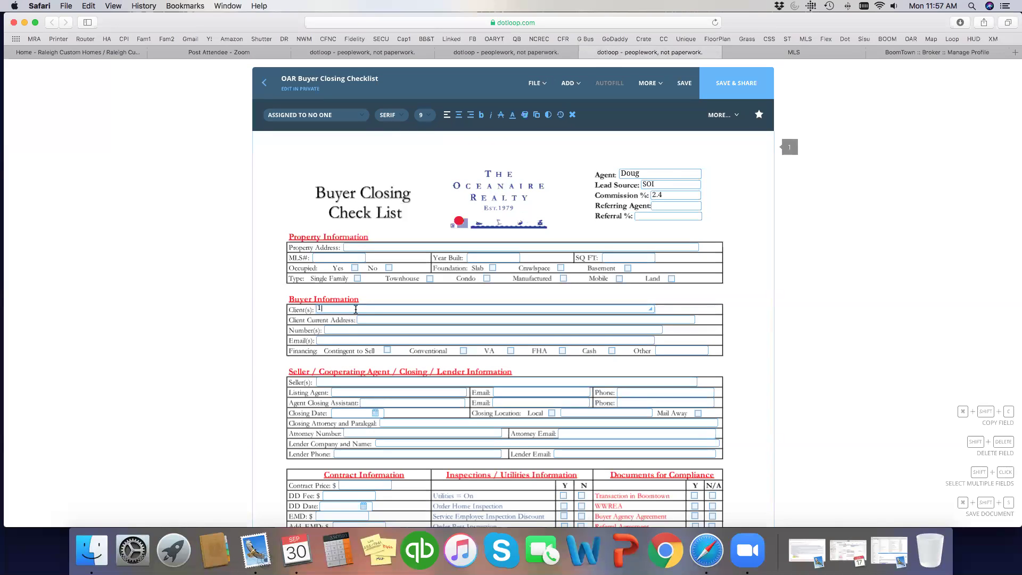
pyautogui.click(771, 52)
pyautogui.scroll(-2, 236, 172)
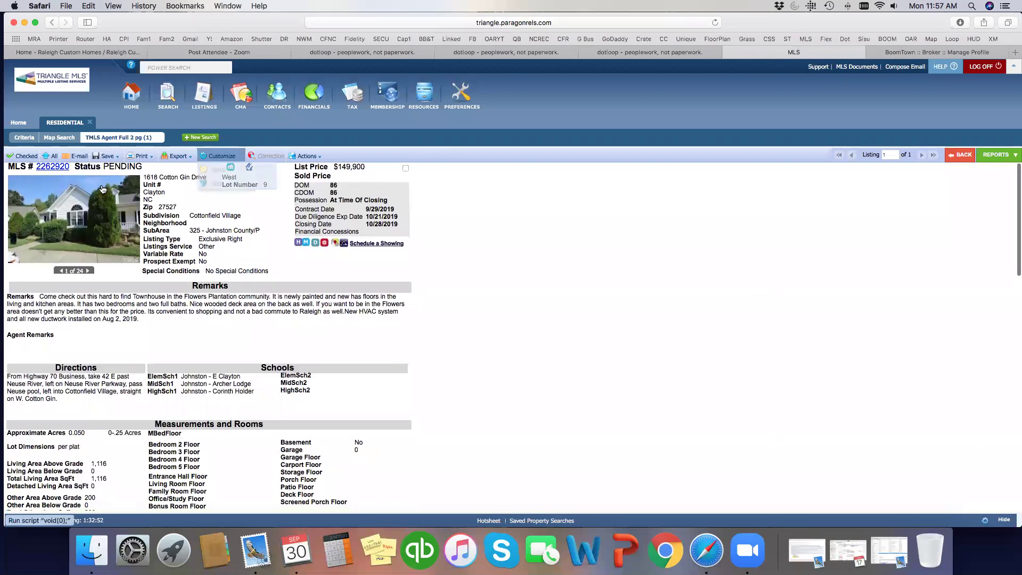
pyautogui.click(649, 52)
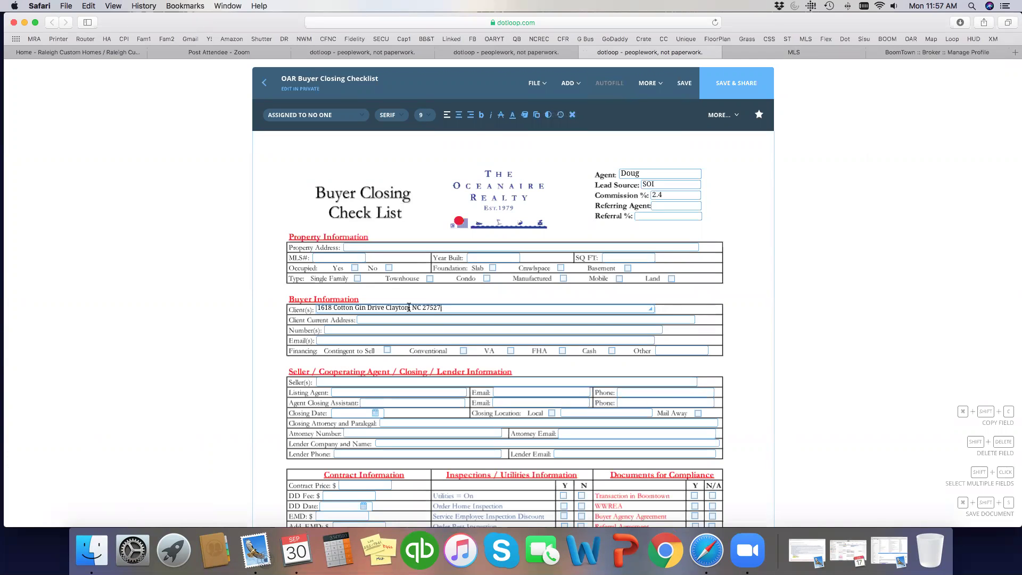
# - Move the address from Client(s) into the Property Address field
pyautogui.moveTo(446, 309); pyautogui.dragTo(275, 308)
pyautogui.press('super+x')
pyautogui.click(370, 246)
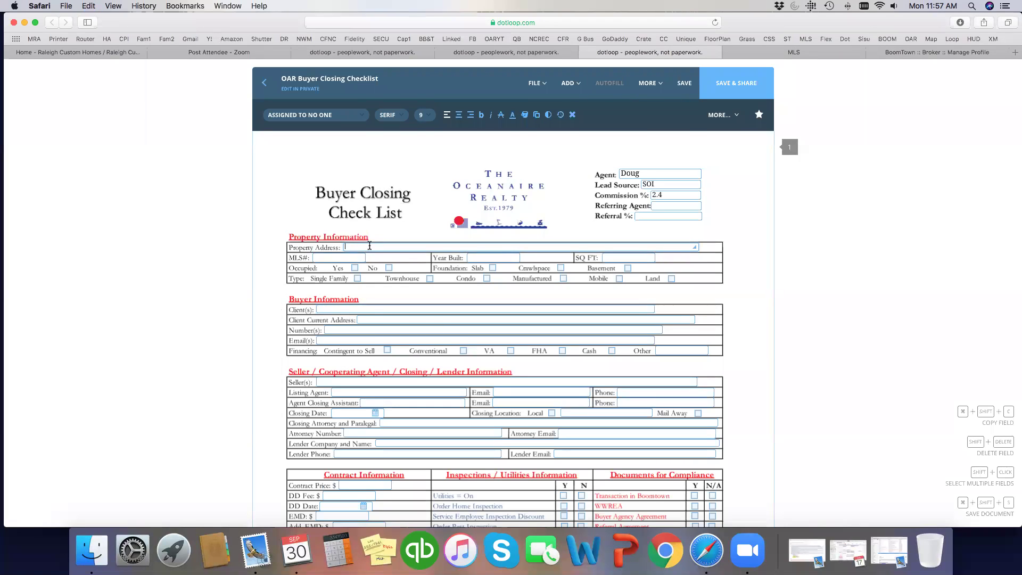
pyautogui.press('super+v')
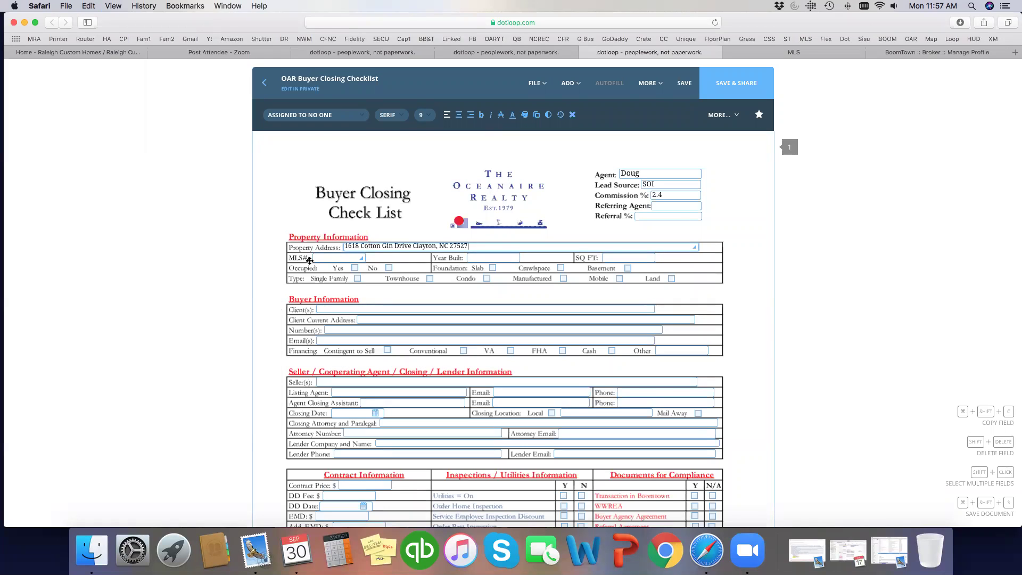
# - Copy MLS number 2262920 from the listing into the checklist's MLS# field
pyautogui.click(776, 53)
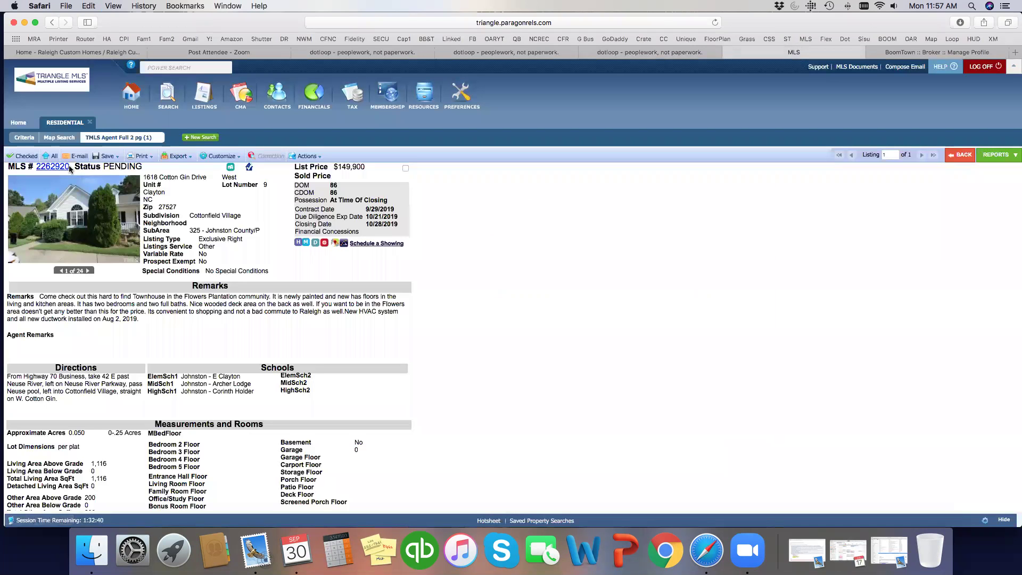
pyautogui.moveTo(72, 171); pyautogui.dragTo(49, 169)
pyautogui.press('super+c')
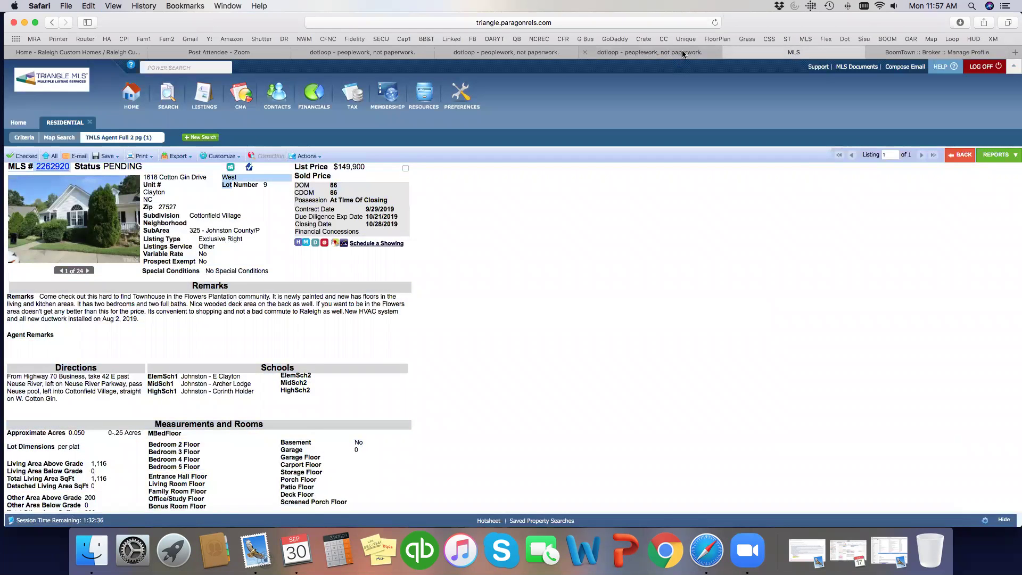
pyautogui.click(589, 51)
pyautogui.click(350, 259)
pyautogui.press('super+v')
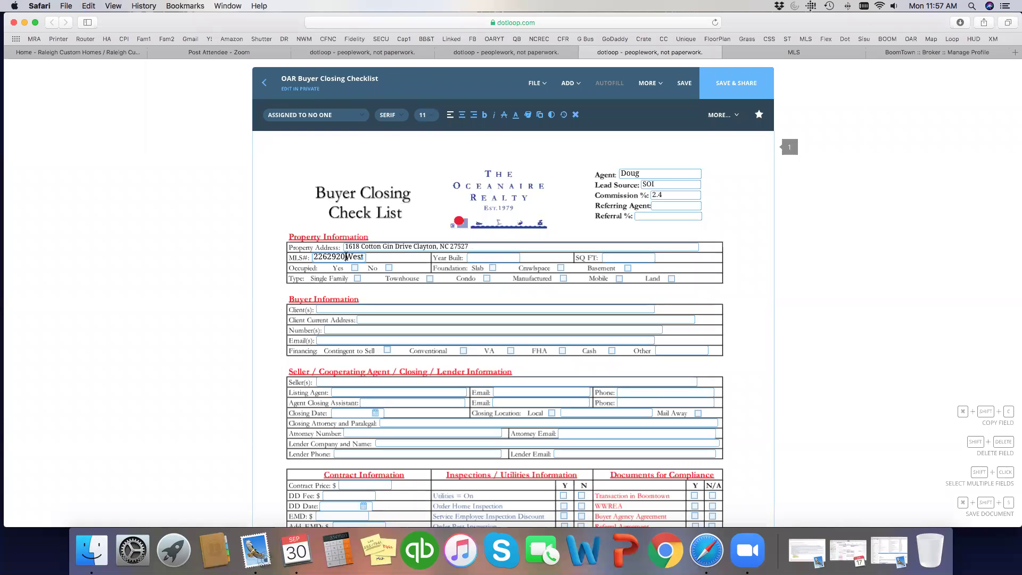
pyautogui.press('Delete')
pyautogui.press('Delete')
pyautogui.press('Delete')
pyautogui.press('Delete')
pyautogui.press('Delete')
pyautogui.press('Delete')
pyautogui.press('Delete')
pyautogui.press('Delete')
# - Enter Year Built 2002 and SQ FT 1116 from the MLS listing
pyautogui.click(813, 53)
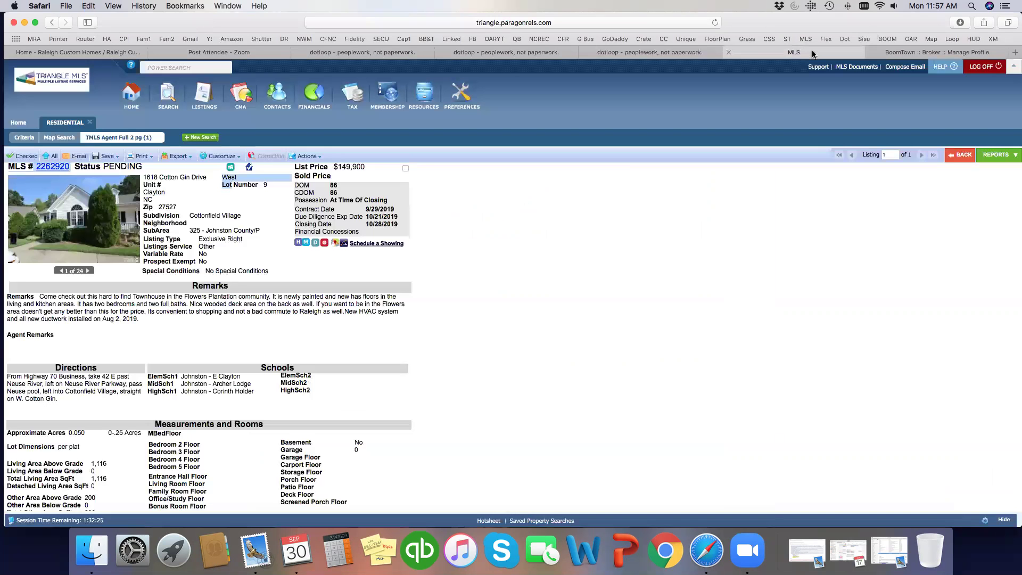
pyautogui.scroll(-2, 290, 277)
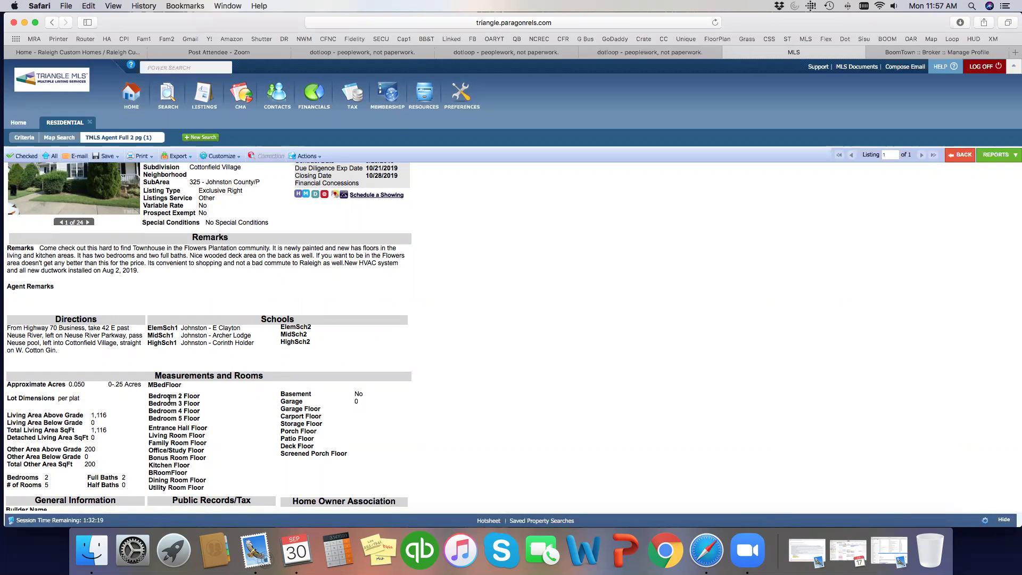
pyautogui.scroll(-4, 169, 399)
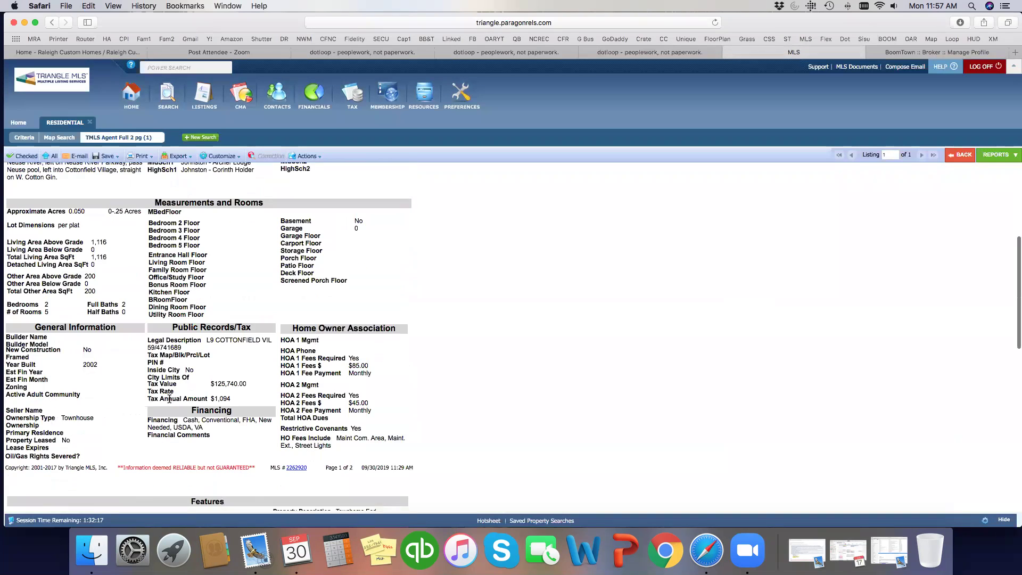
pyautogui.click(609, 53)
pyautogui.click(482, 256)
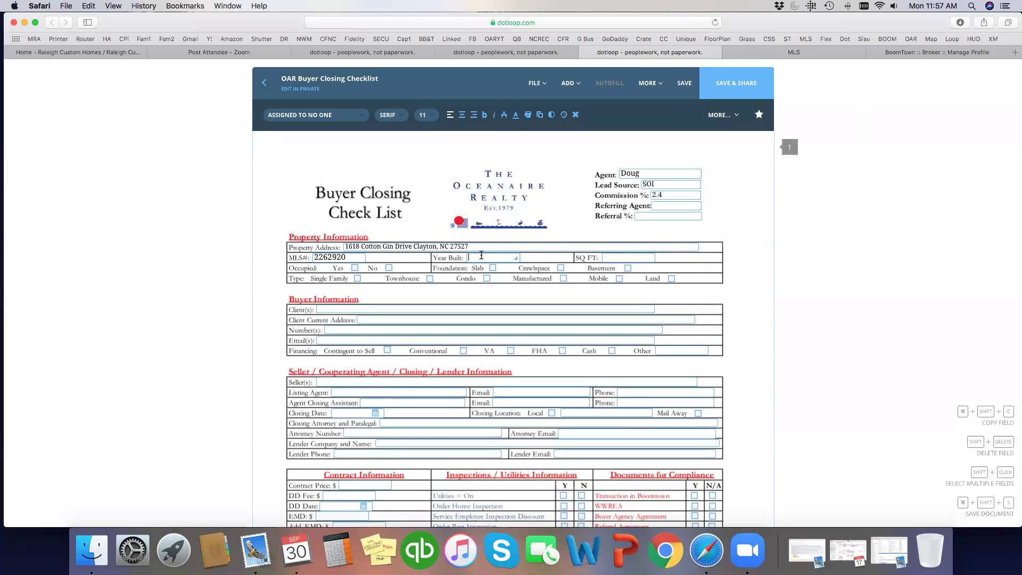
pyautogui.write('2002')
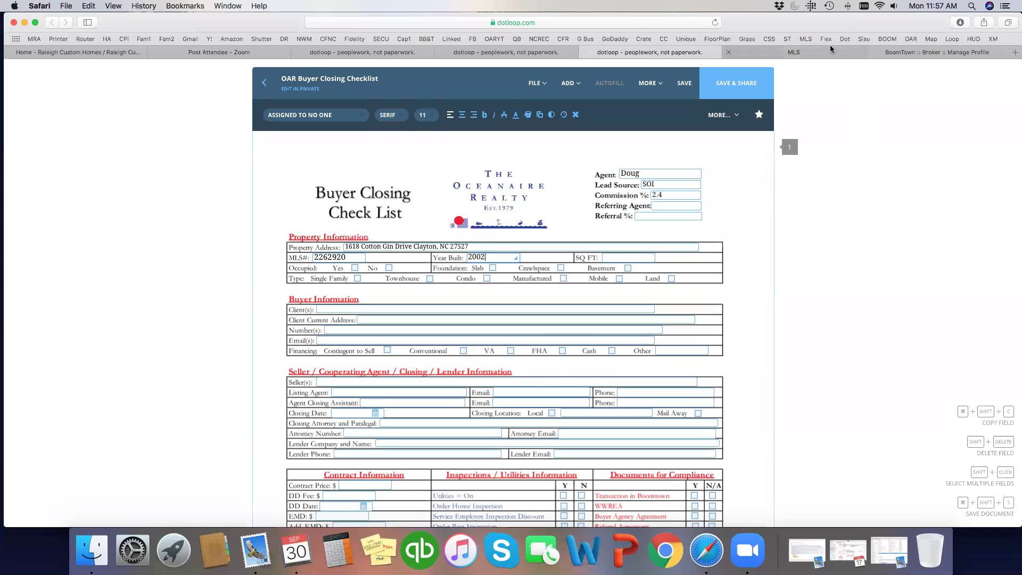
pyautogui.click(794, 53)
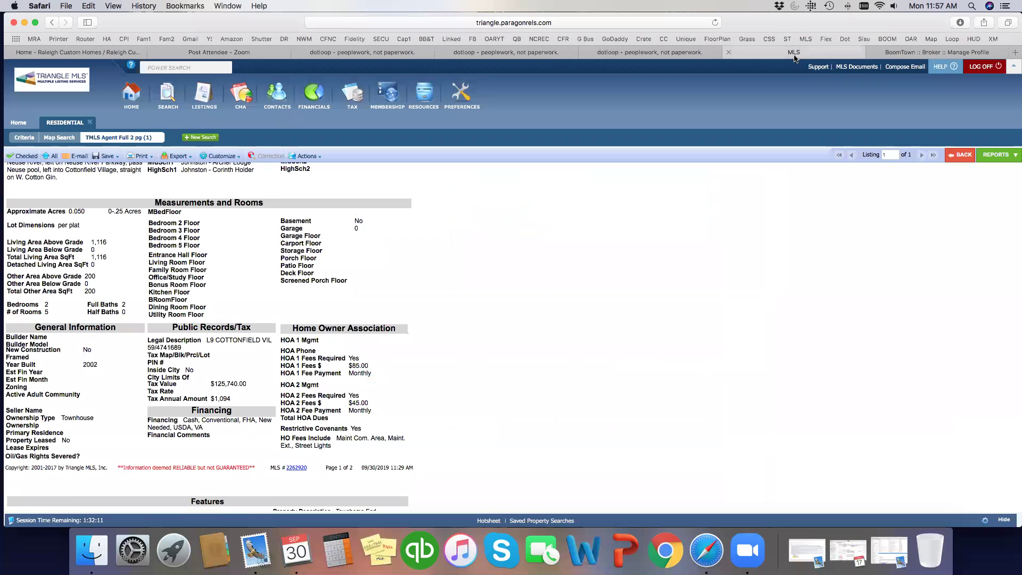
pyautogui.click(691, 56)
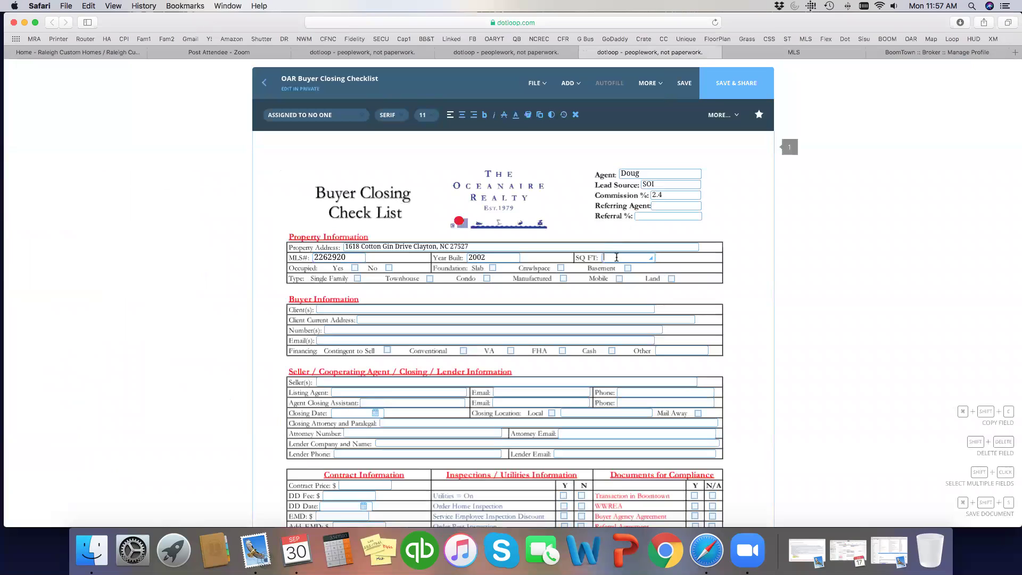
pyautogui.click(618, 257)
pyautogui.write('1116')
# - Mark the property as not occupied with a crawlspace foundation
pyautogui.click(388, 267)
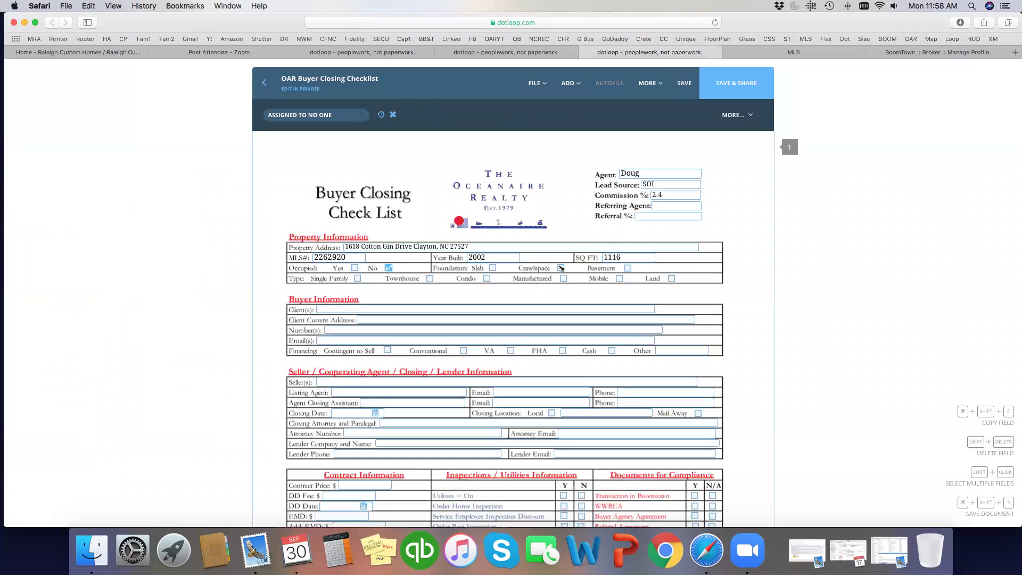
pyautogui.click(562, 268)
pyautogui.scroll(-2, 493, 285)
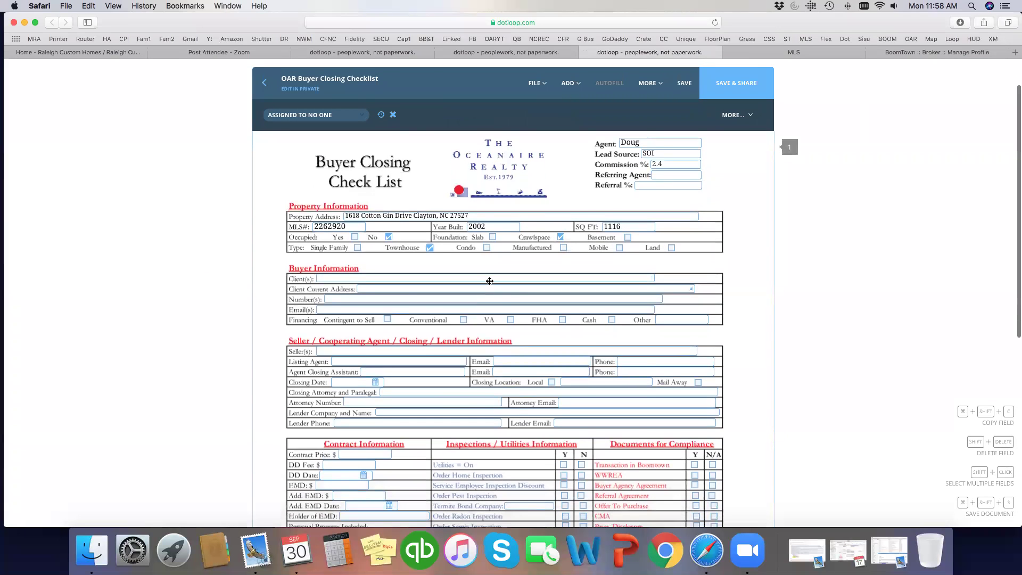
# - Enter the buyer's full name in Client(s), confirmed from the BoomTown lead record
pyautogui.click(915, 54)
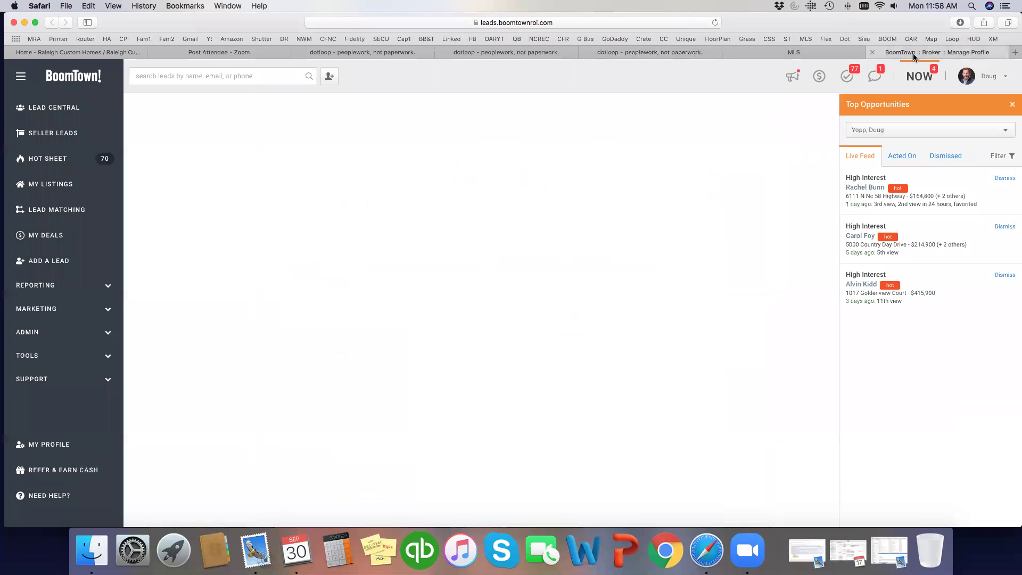
pyautogui.click(650, 52)
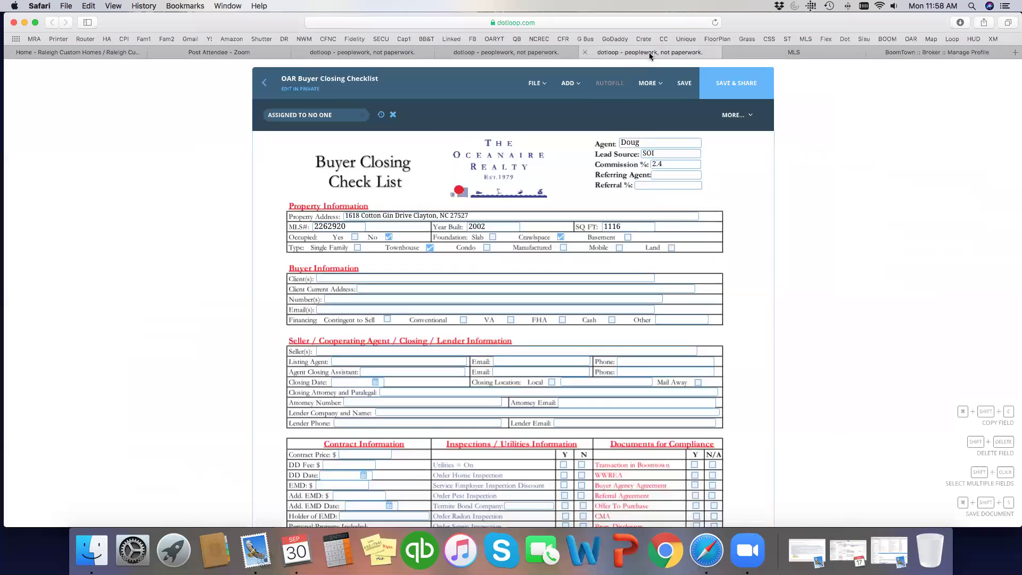
pyautogui.click(433, 278)
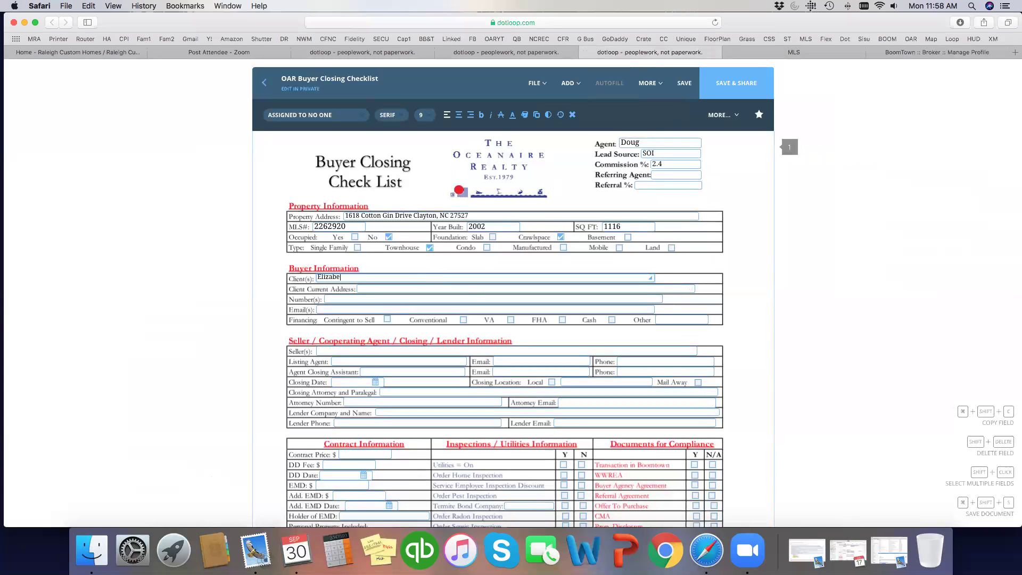
# - Open the Lender Letter of Proof of Funds from the loop's document list to view the buyer's address
pyautogui.click(311, 51)
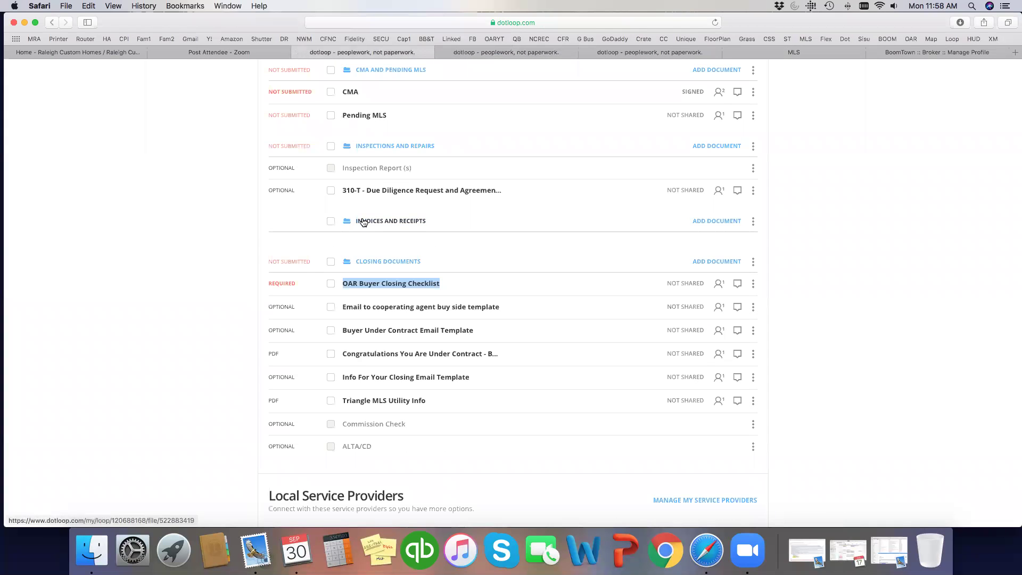
pyautogui.scroll(10, 362, 219)
pyautogui.scroll(3, 362, 216)
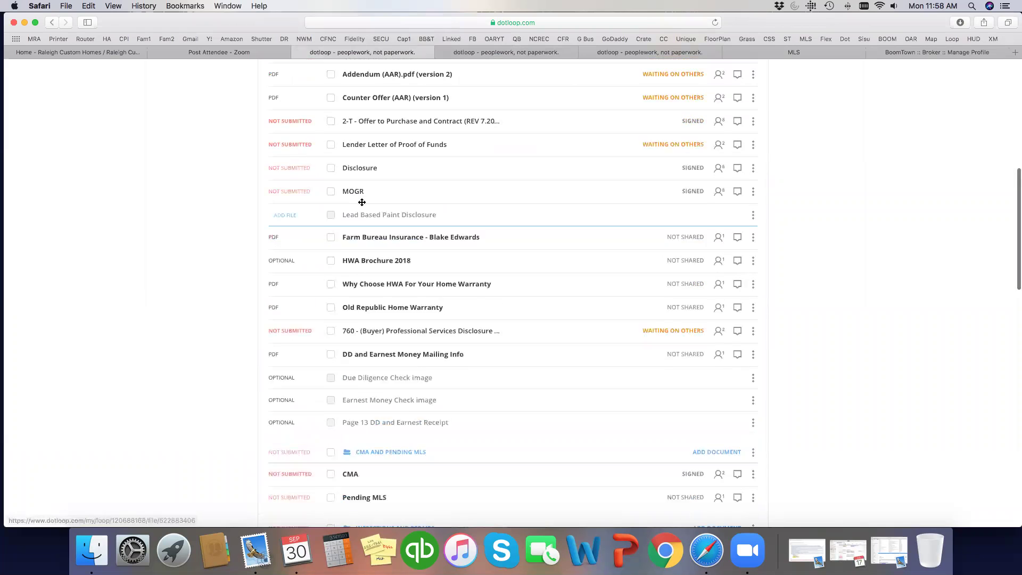
pyautogui.click(380, 164)
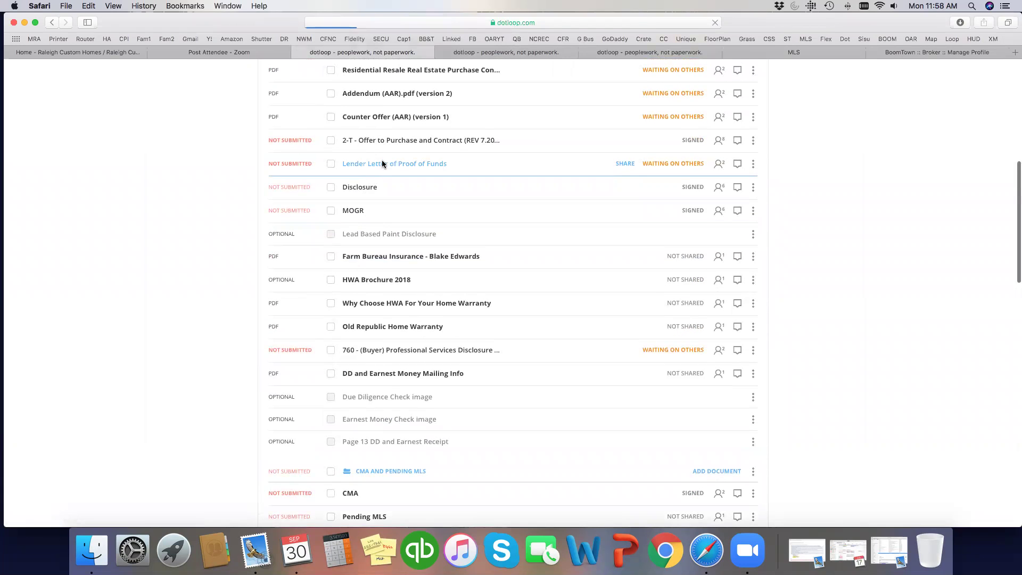
pyautogui.scroll(-5, 394, 197)
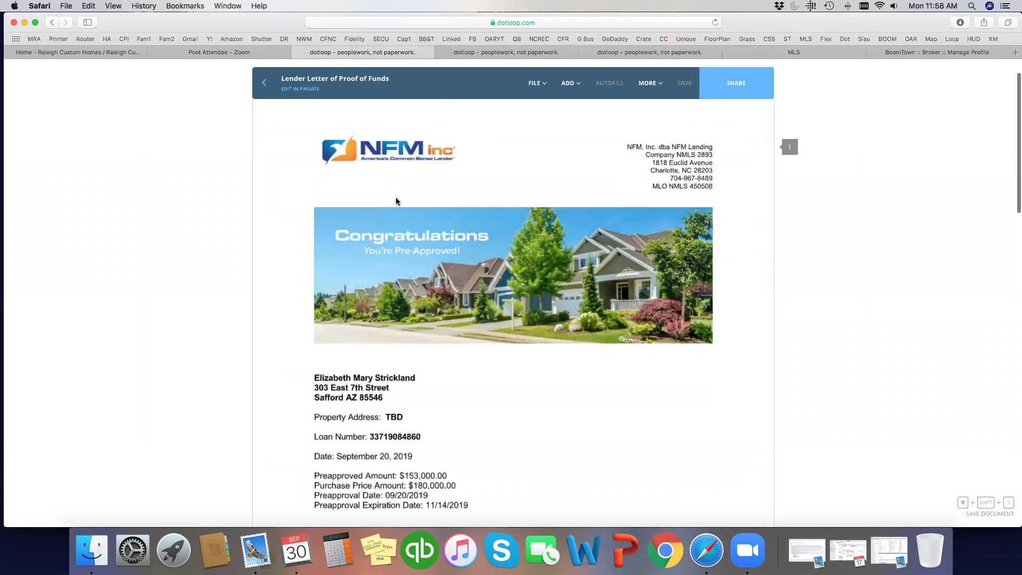
pyautogui.moveTo(669, 76)
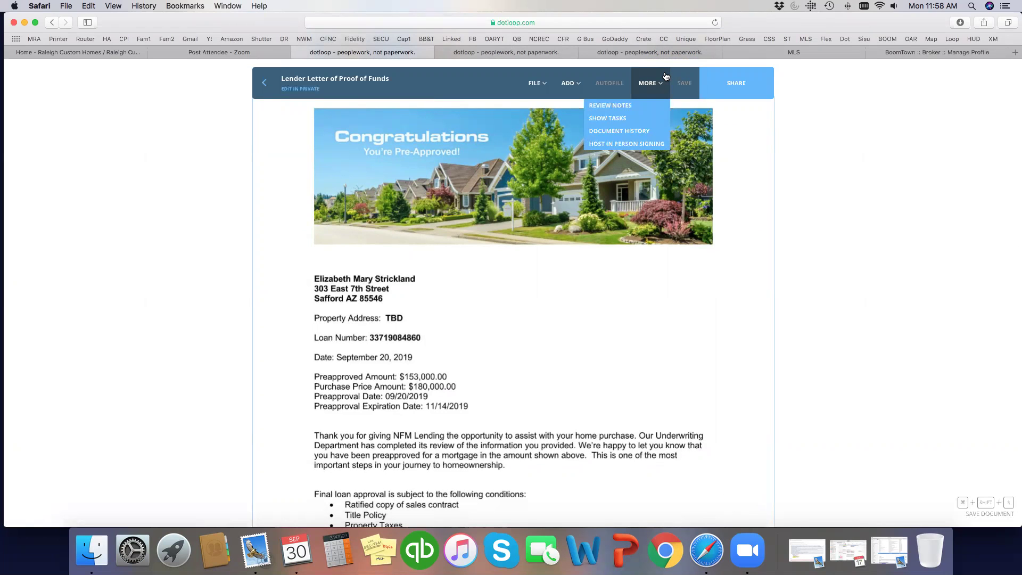
# - Start typing the buyer's current street address, compare it with the lender letter, then discard it
pyautogui.click(686, 53)
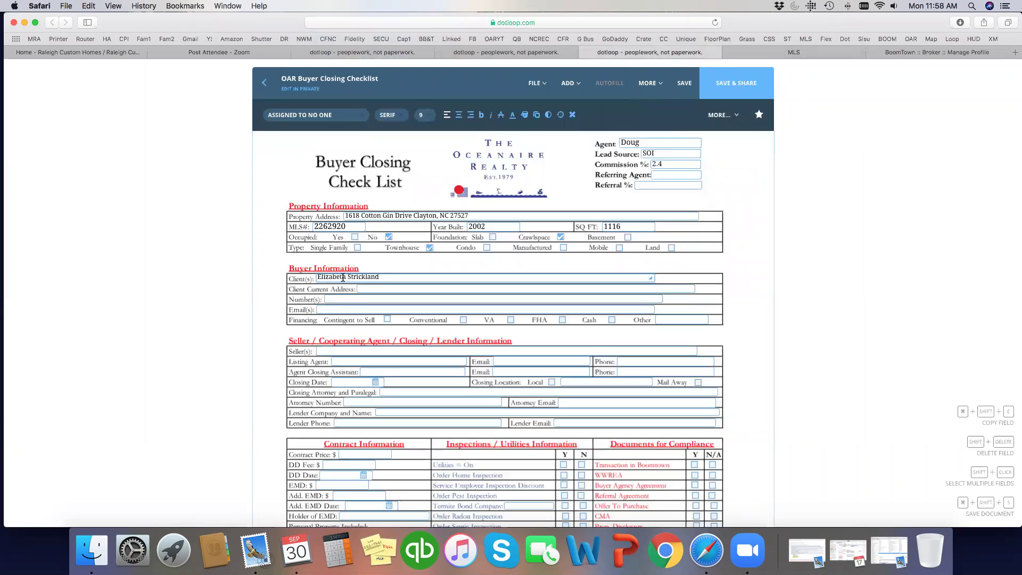
pyautogui.click(369, 291)
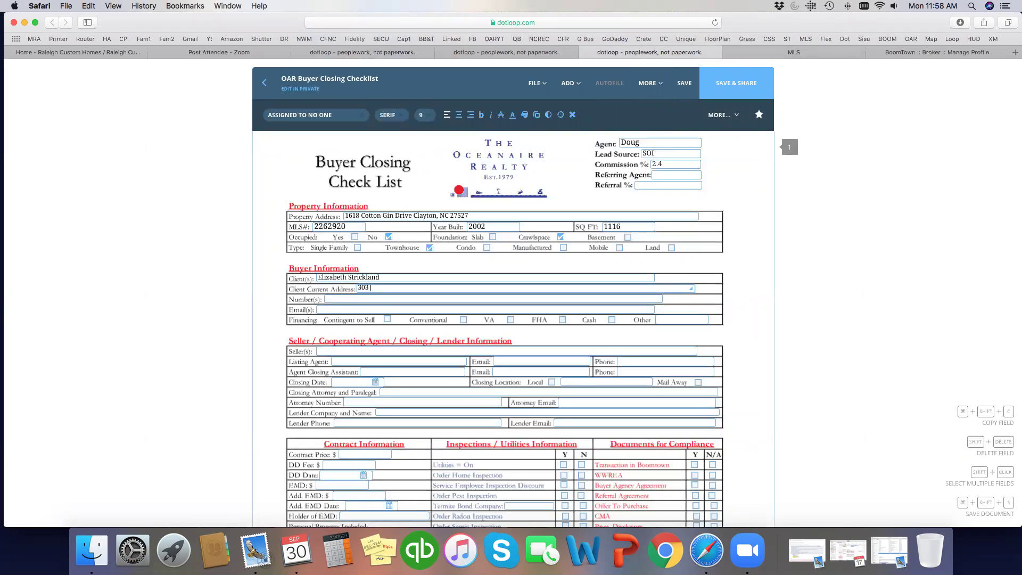
pyautogui.click(547, 52)
pyautogui.click(404, 53)
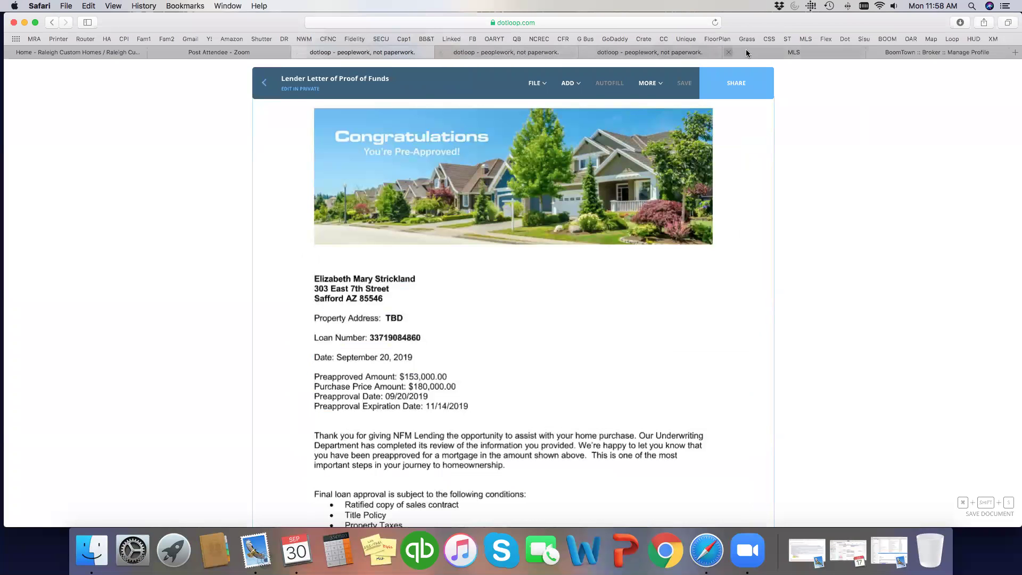
pyautogui.click(778, 52)
pyautogui.click(678, 52)
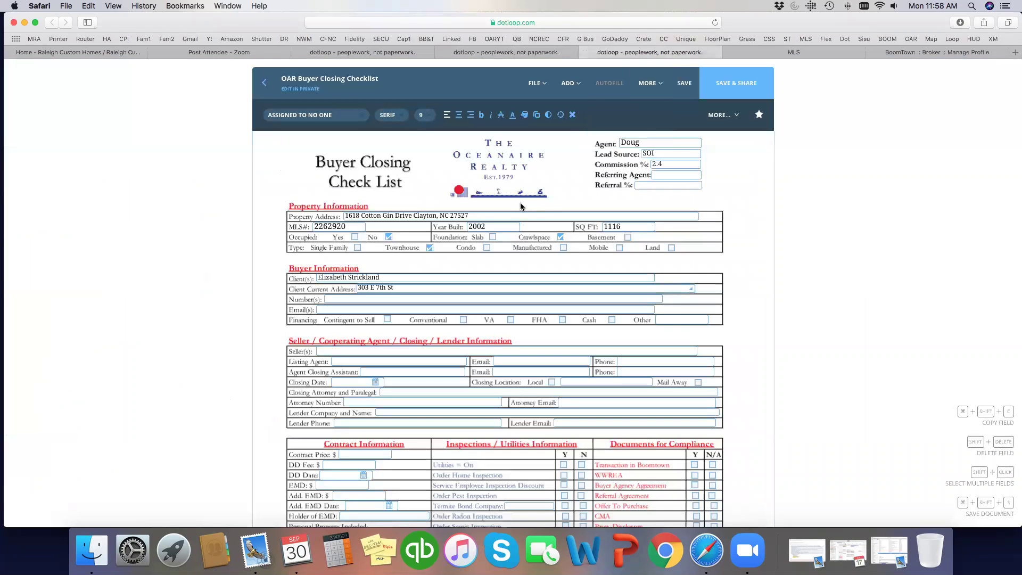
pyautogui.press('Escape')
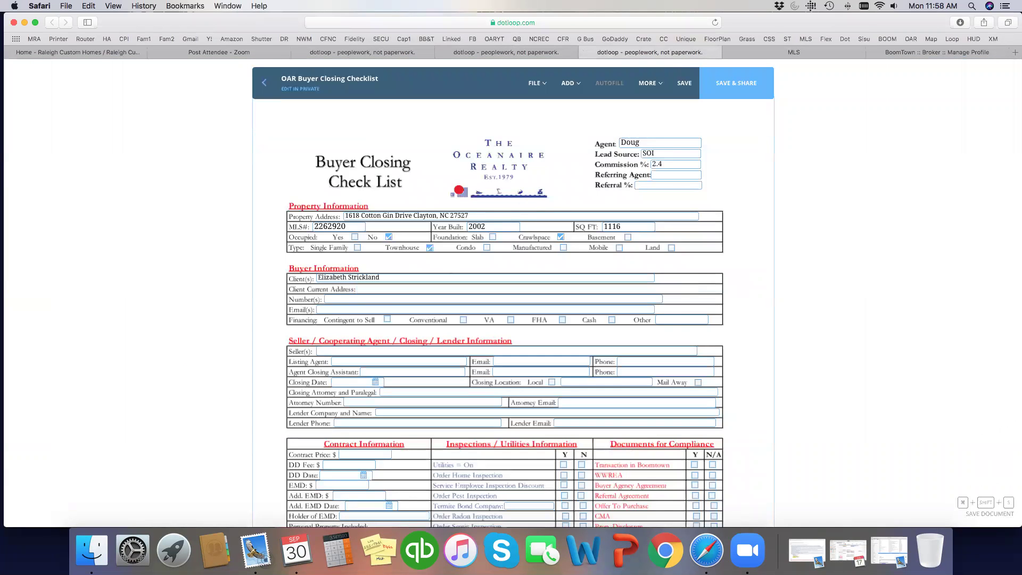
# - Add a text field right of Client Current Address for the buyer's address from the lender letter
pyautogui.click(570, 83)
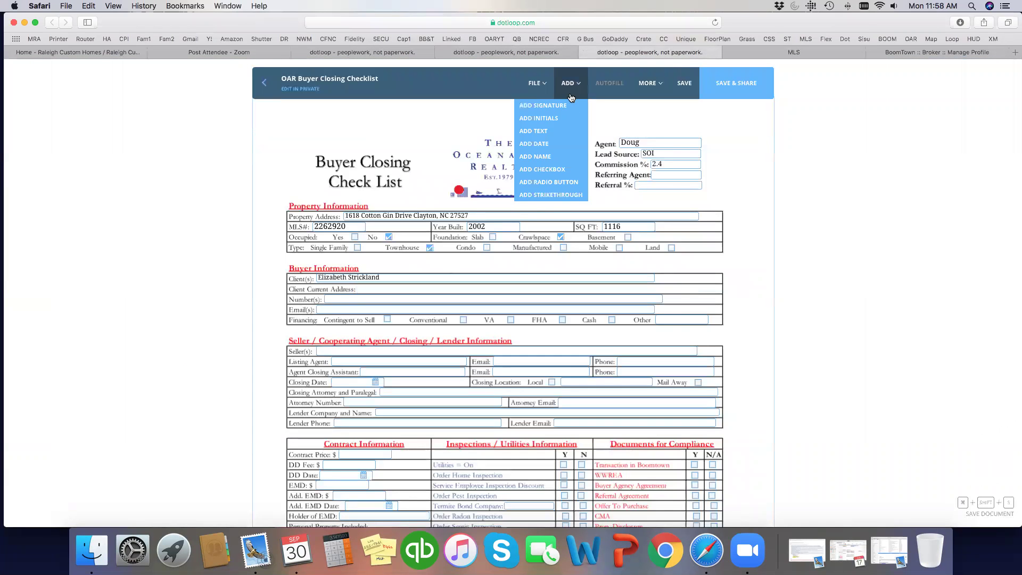
pyautogui.click(551, 131)
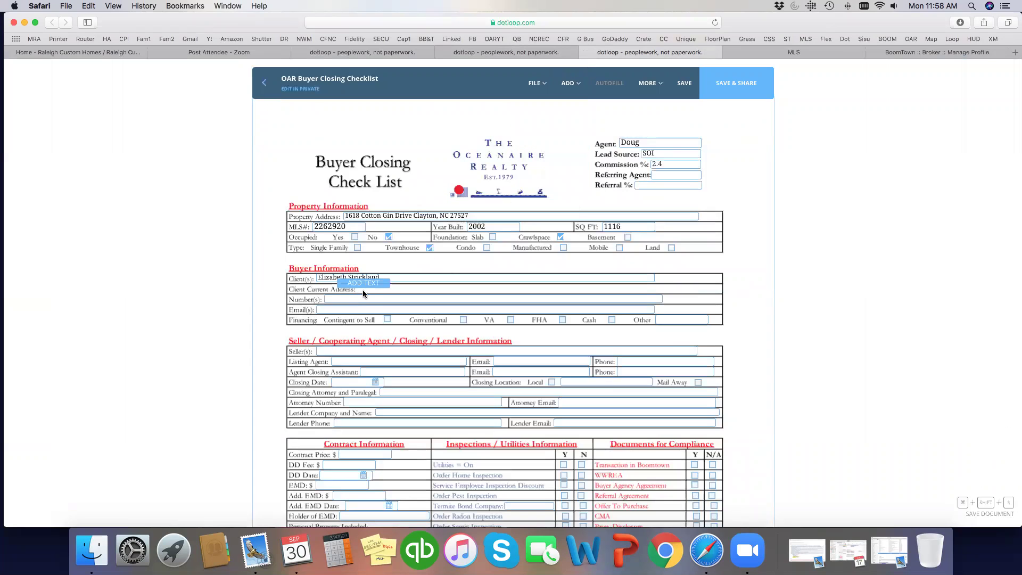
pyautogui.click(305, 275)
pyautogui.click(299, 289)
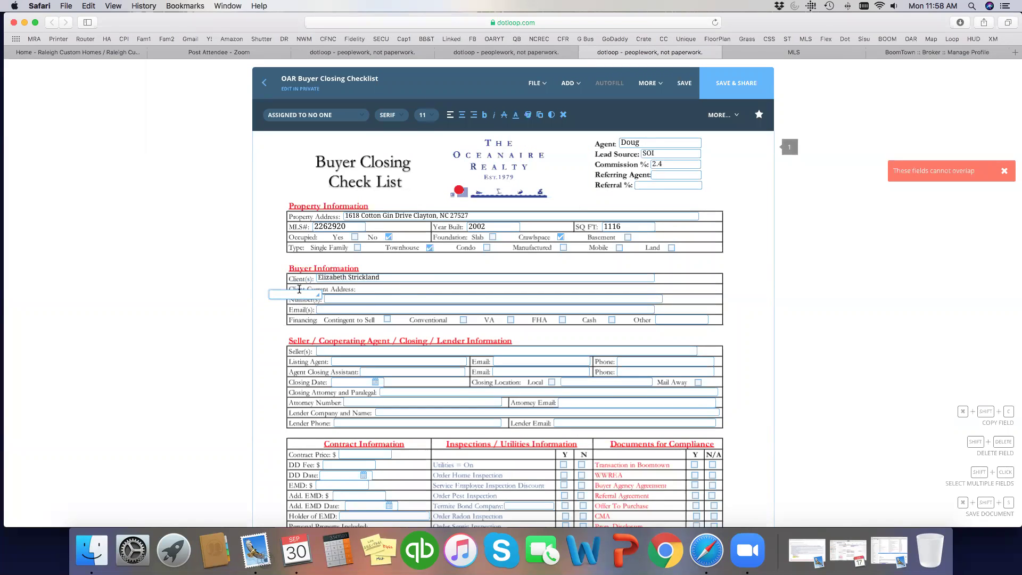
pyautogui.moveTo(299, 289); pyautogui.dragTo(544, 291)
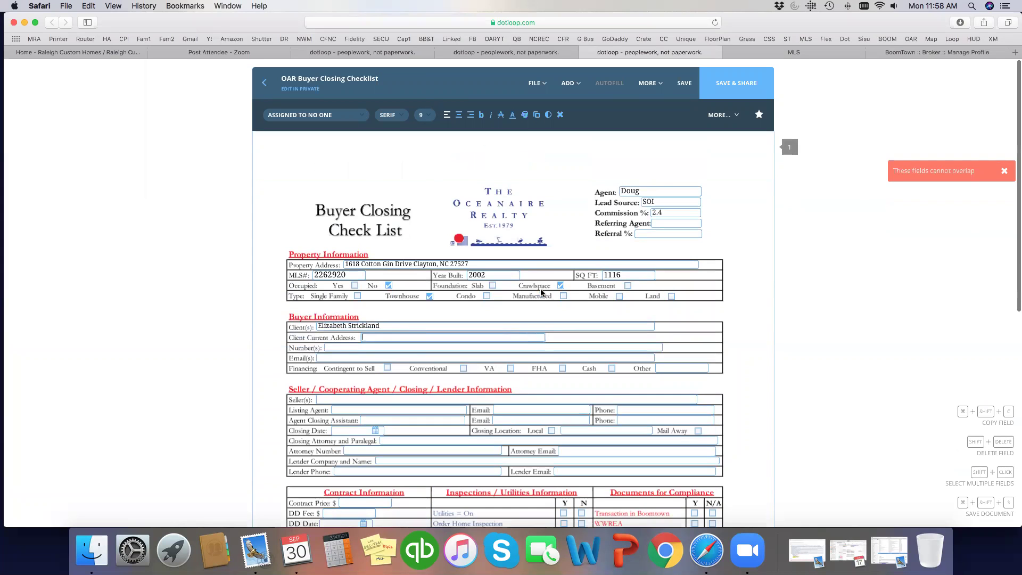
pyautogui.scroll(2, 586, 266)
pyautogui.click(372, 52)
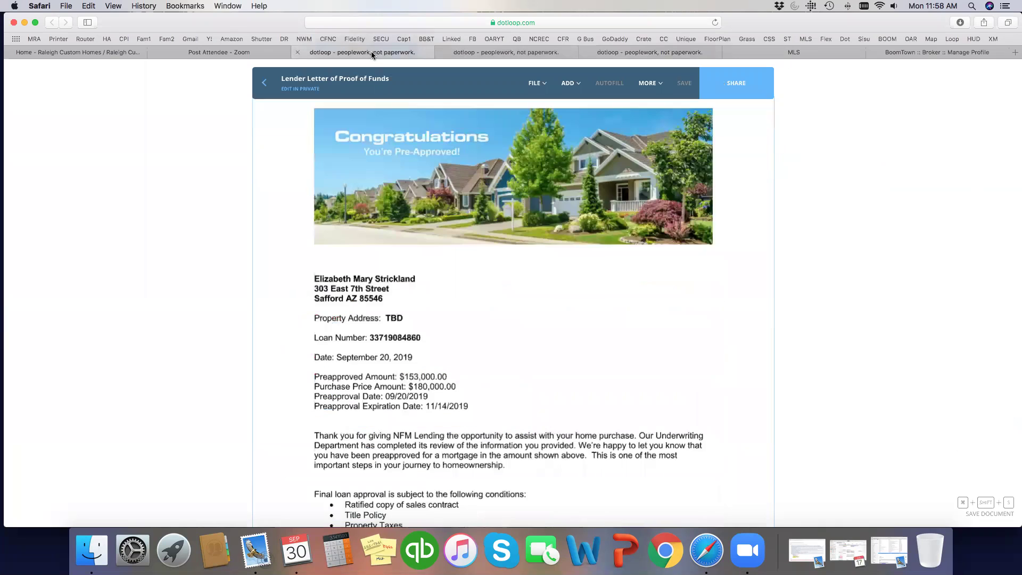
pyautogui.click(654, 53)
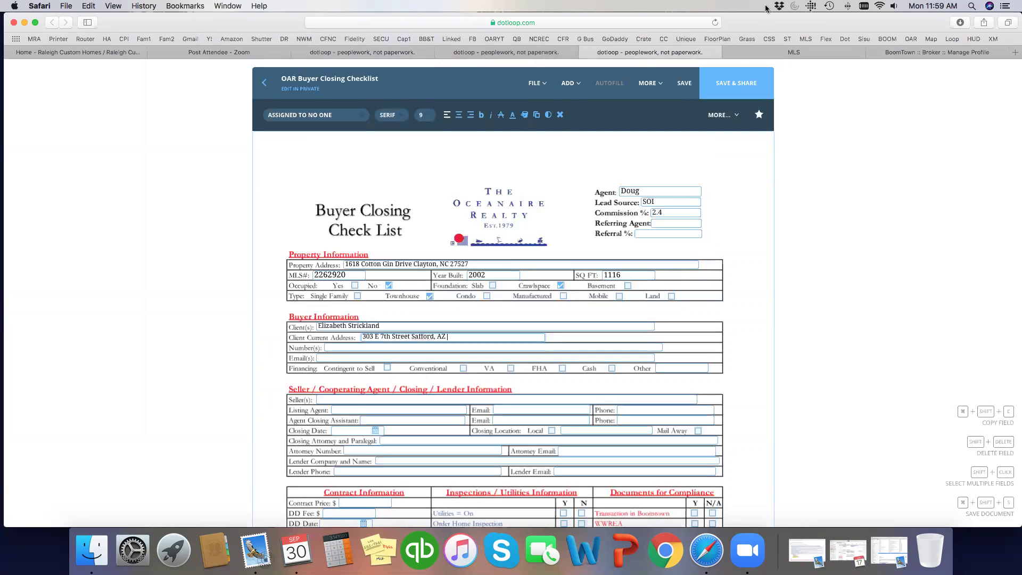
pyautogui.click(378, 52)
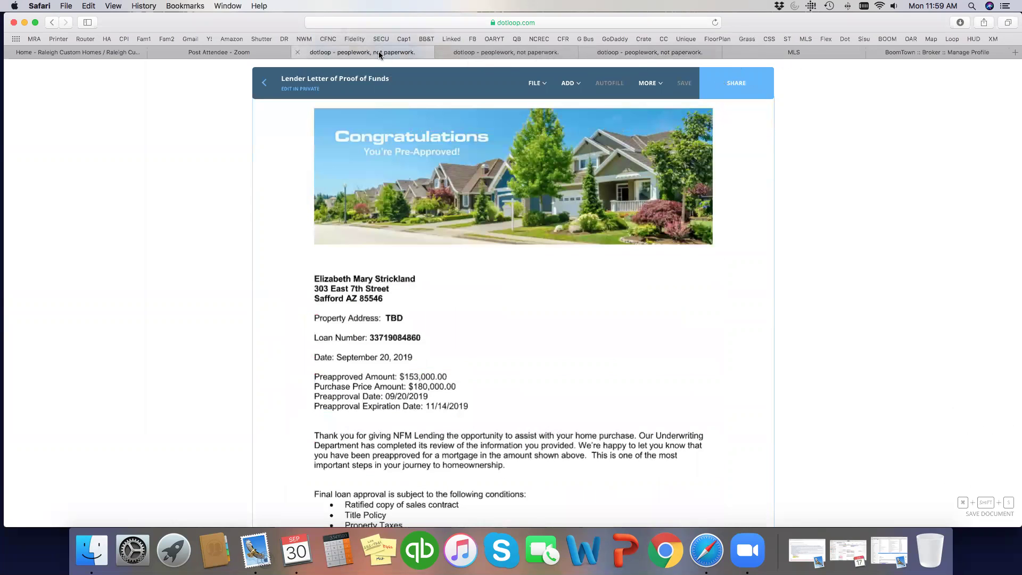
pyautogui.click(666, 54)
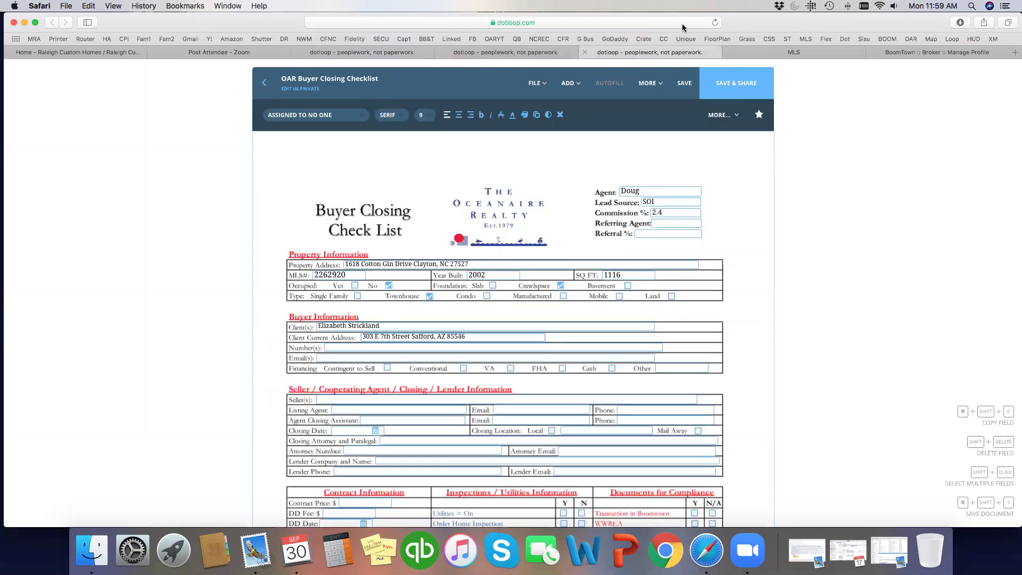
# - Copy the buyer's phone number from BoomTown into the checklist's Number(s) field
pyautogui.click(908, 49)
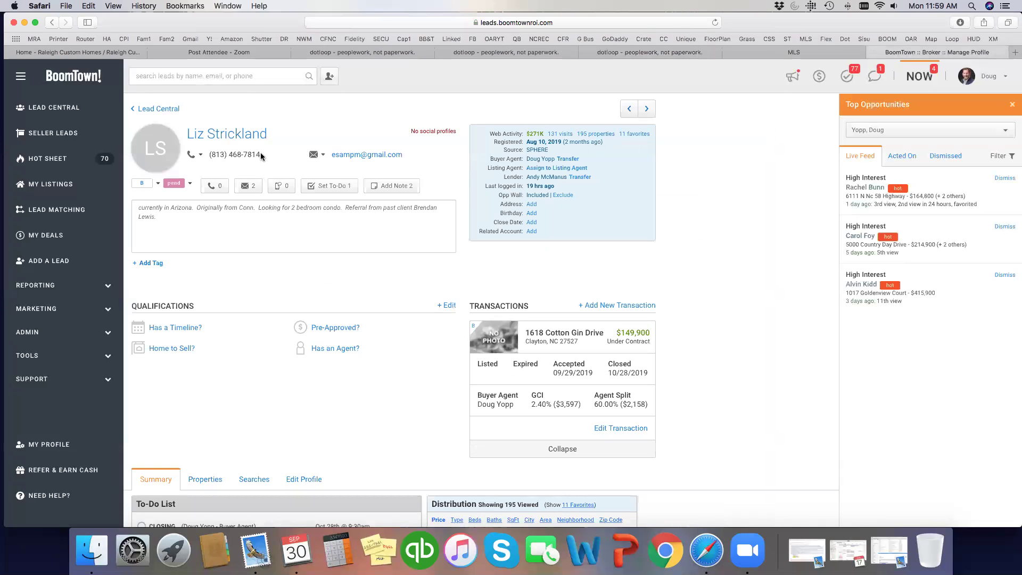
pyautogui.moveTo(261, 155); pyautogui.dragTo(212, 155)
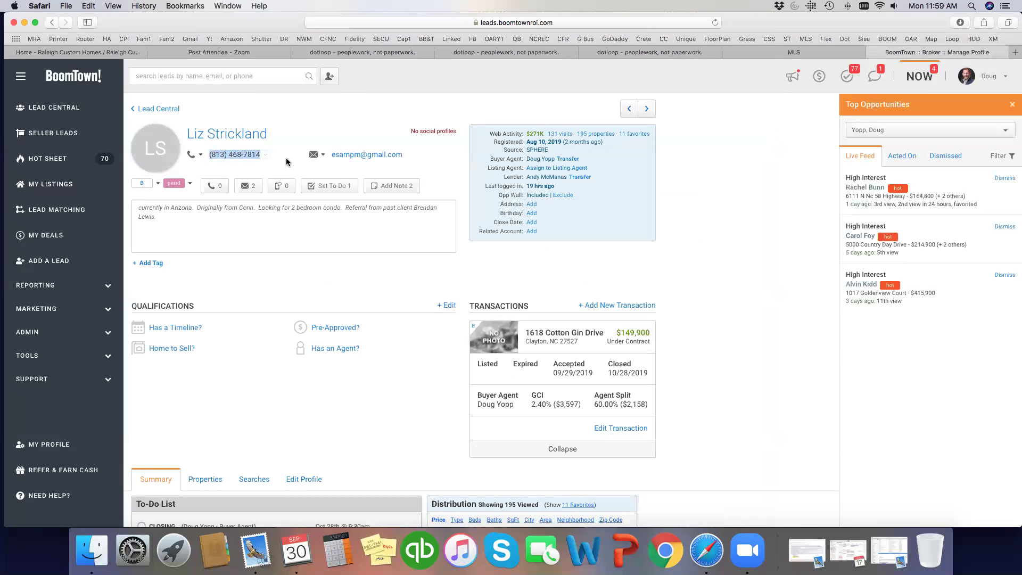
pyautogui.click(531, 51)
pyautogui.click(635, 52)
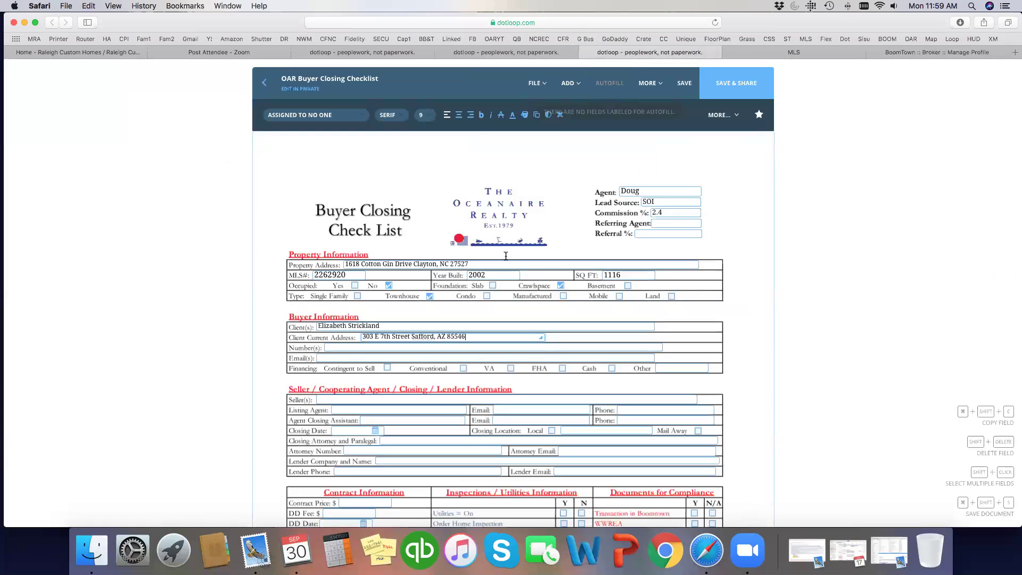
pyautogui.click(341, 347)
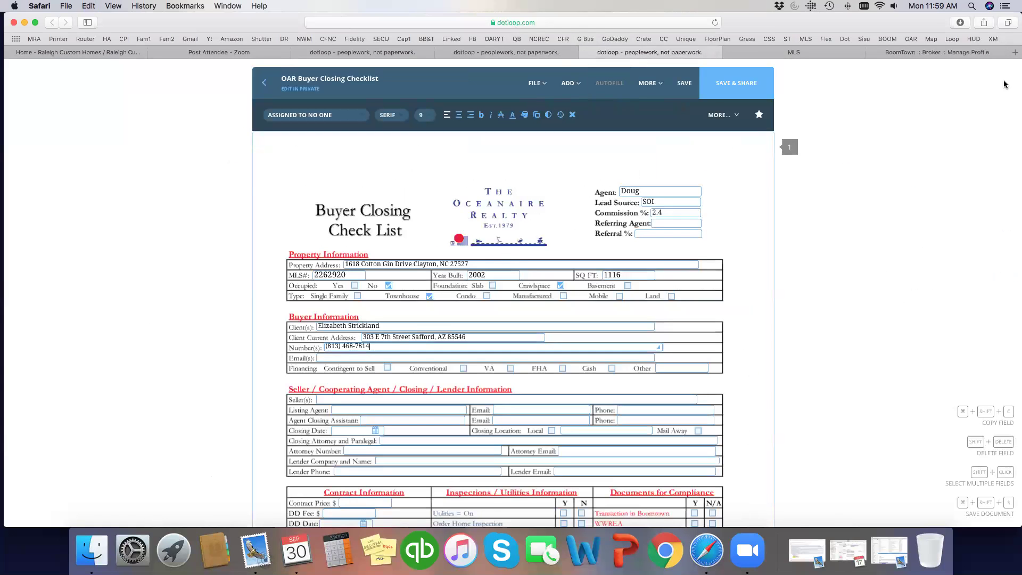
# - Copy the buyer's e-mail from BoomTown into Email(s) and check Contingent to Sell
pyautogui.click(953, 52)
pyautogui.moveTo(409, 155); pyautogui.dragTo(330, 156)
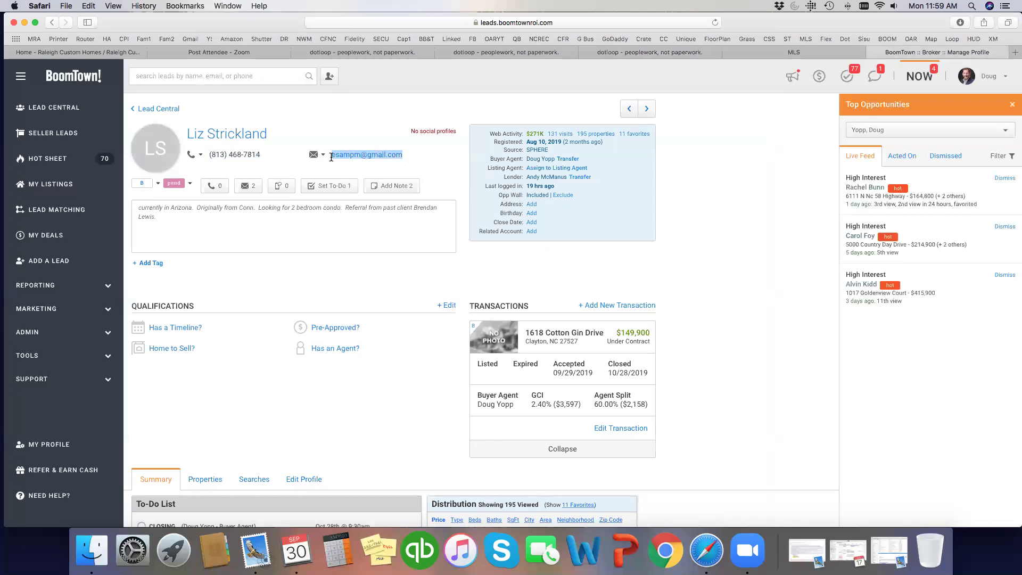
pyautogui.press('super+c')
pyautogui.click(667, 49)
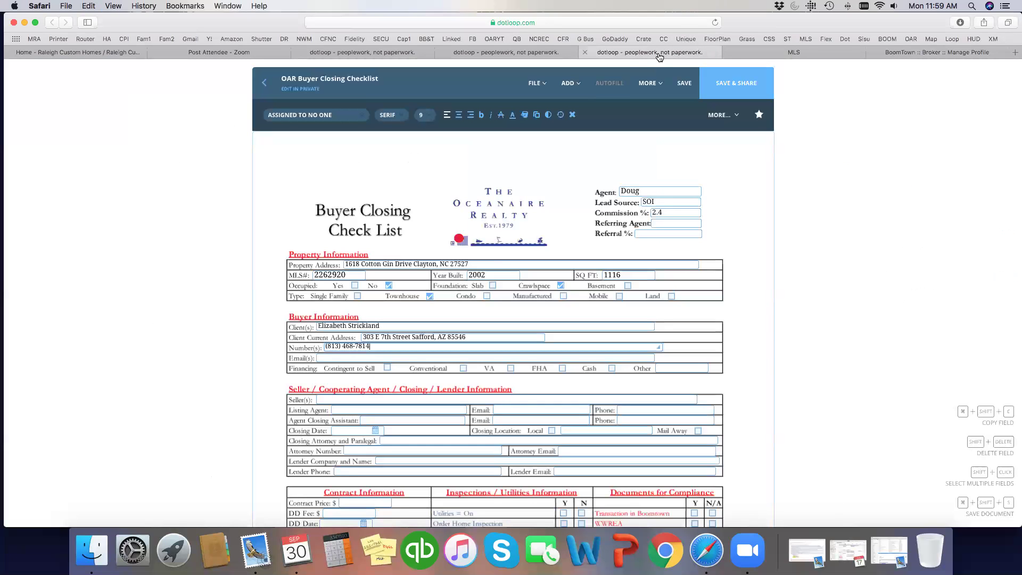
pyautogui.click(391, 358)
pyautogui.press('super+v')
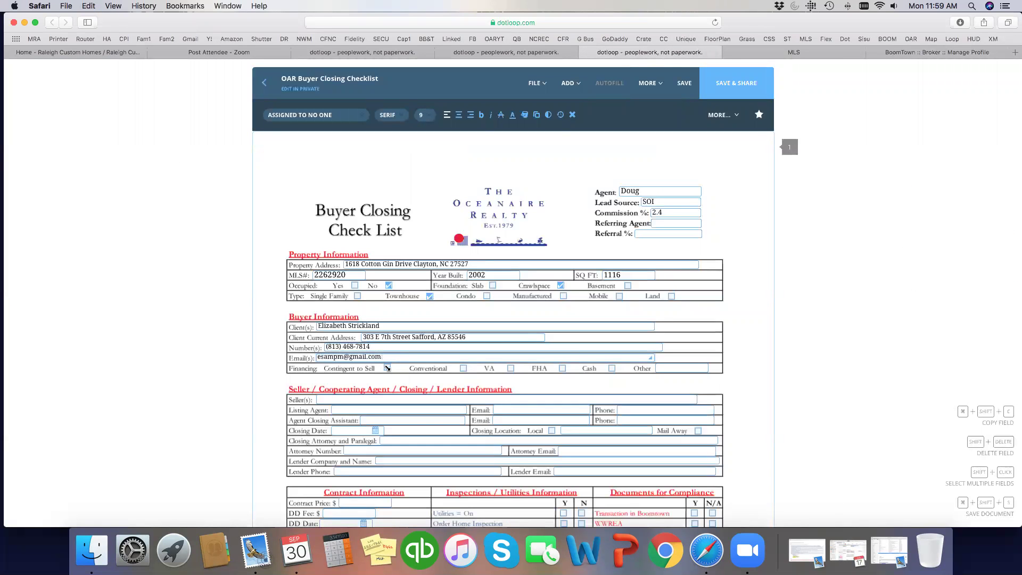
pyautogui.click(386, 368)
pyautogui.scroll(-3, 325, 375)
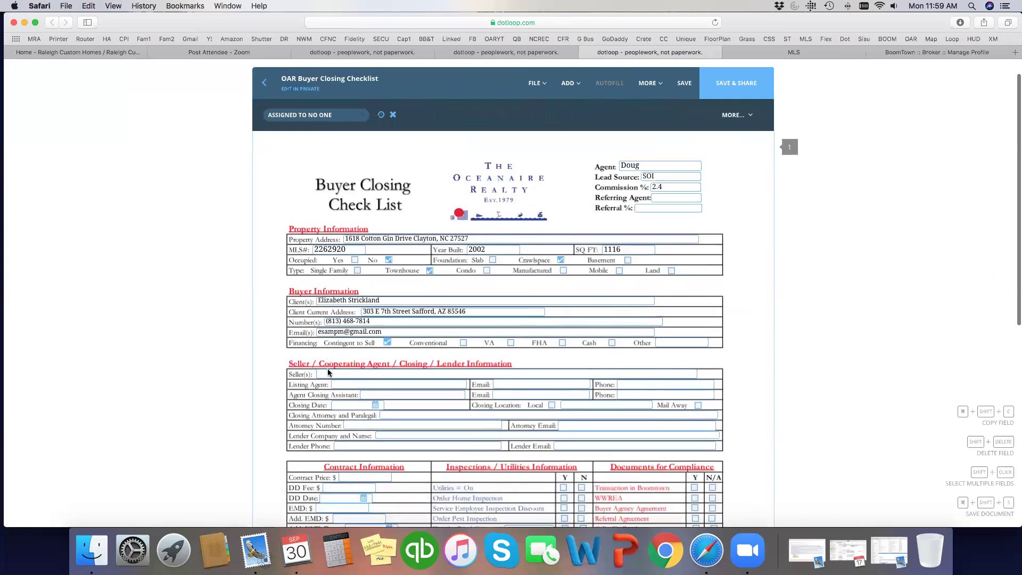
# - Enter both sellers' names from the Offer to Purchase into Seller(s)
pyautogui.scroll(-3, 328, 373)
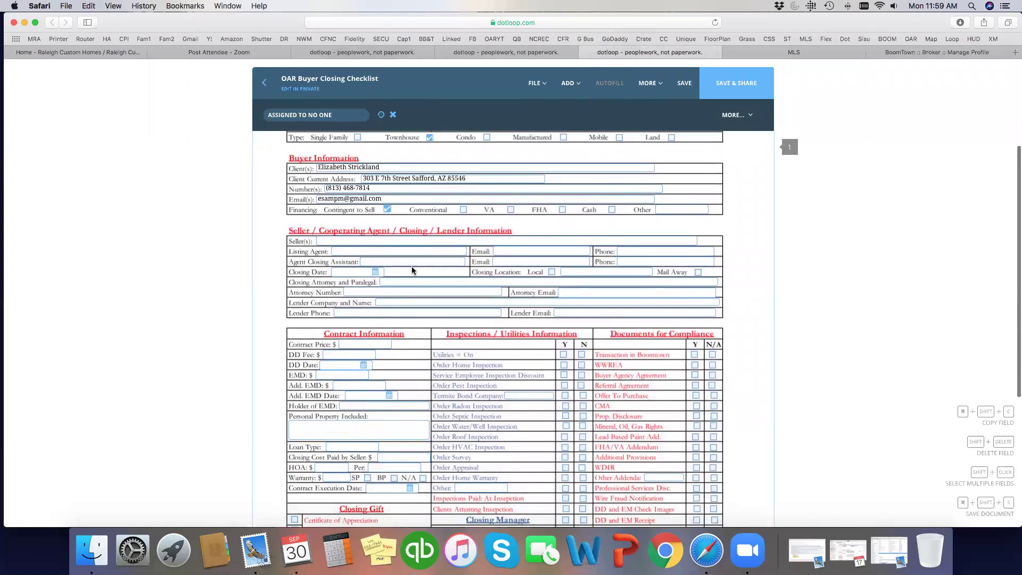
pyautogui.click(488, 54)
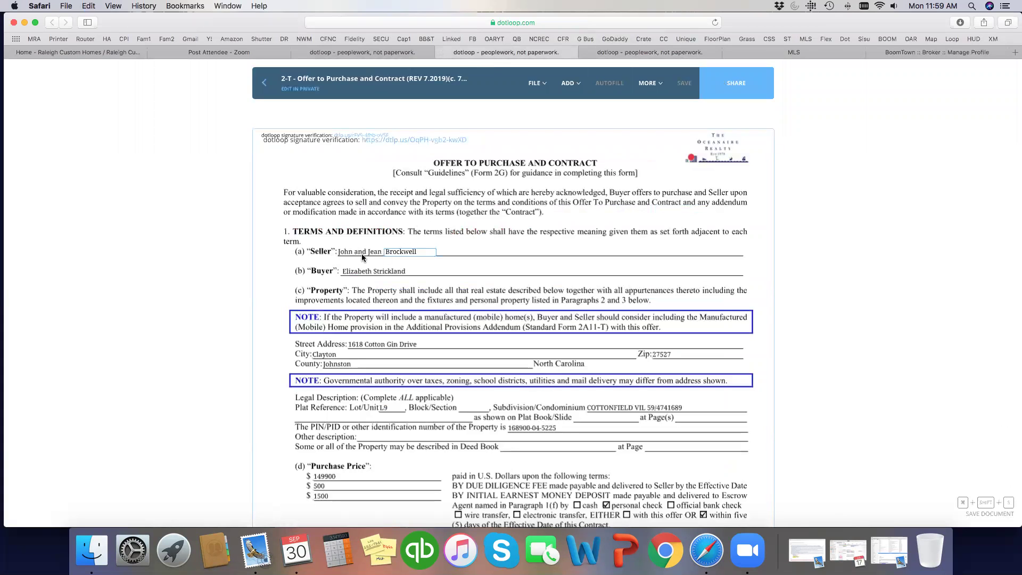
pyautogui.click(769, 51)
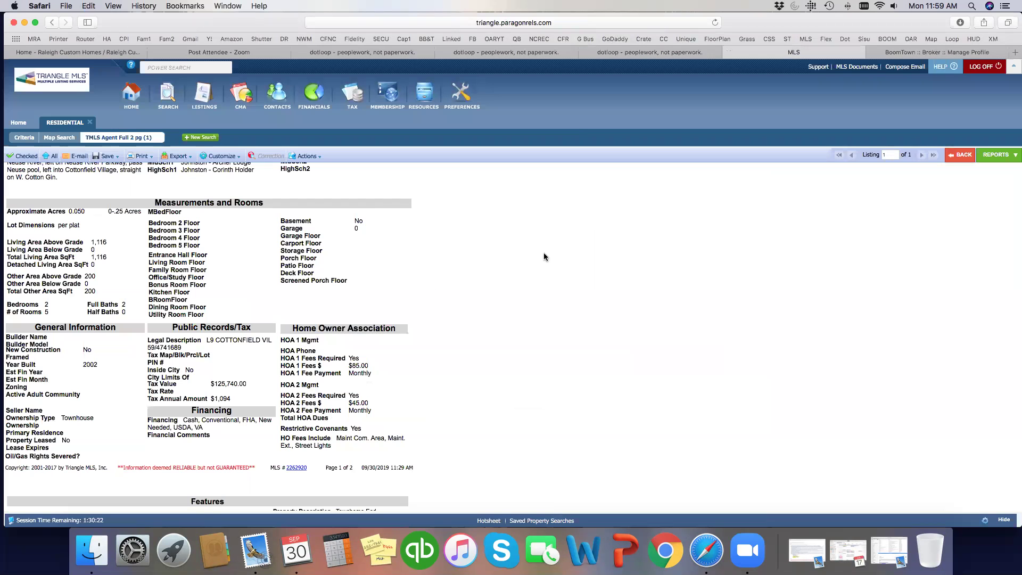
pyautogui.click(637, 53)
pyautogui.click(384, 242)
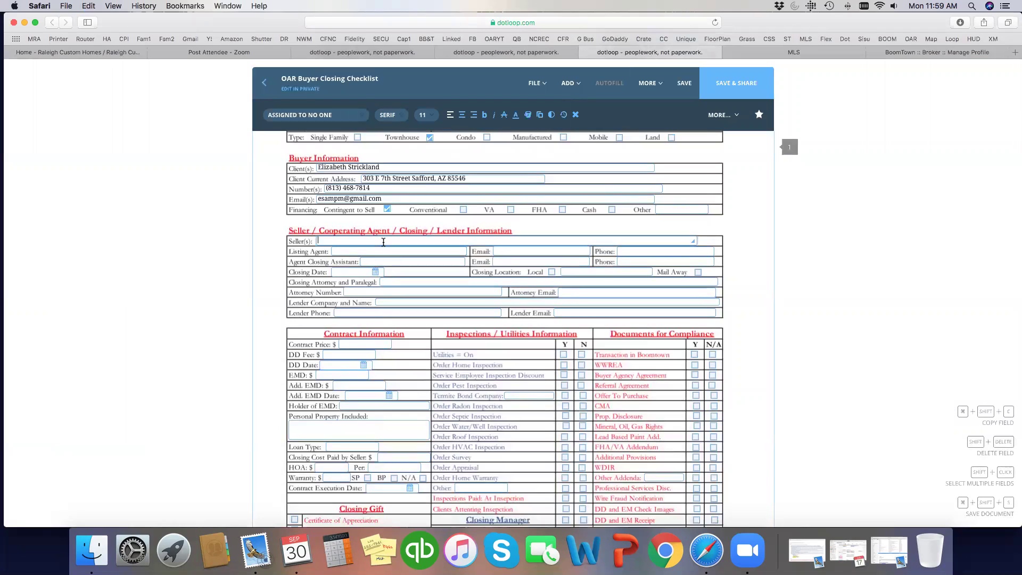
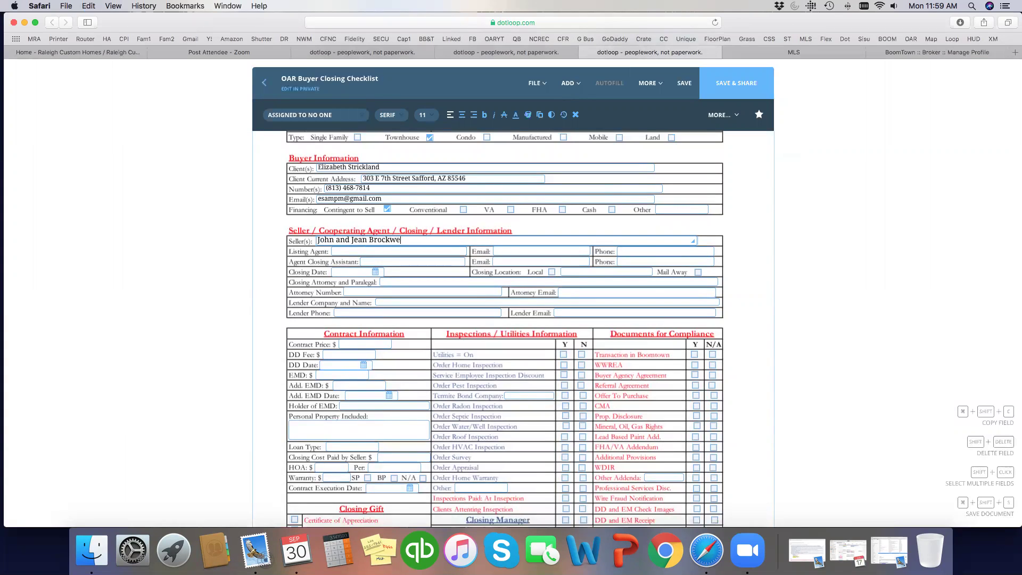
# - Select the listing agent's phone number on the MLS listing
pyautogui.click(755, 49)
pyautogui.scroll(-5, 352, 322)
pyautogui.scroll(-8, 351, 322)
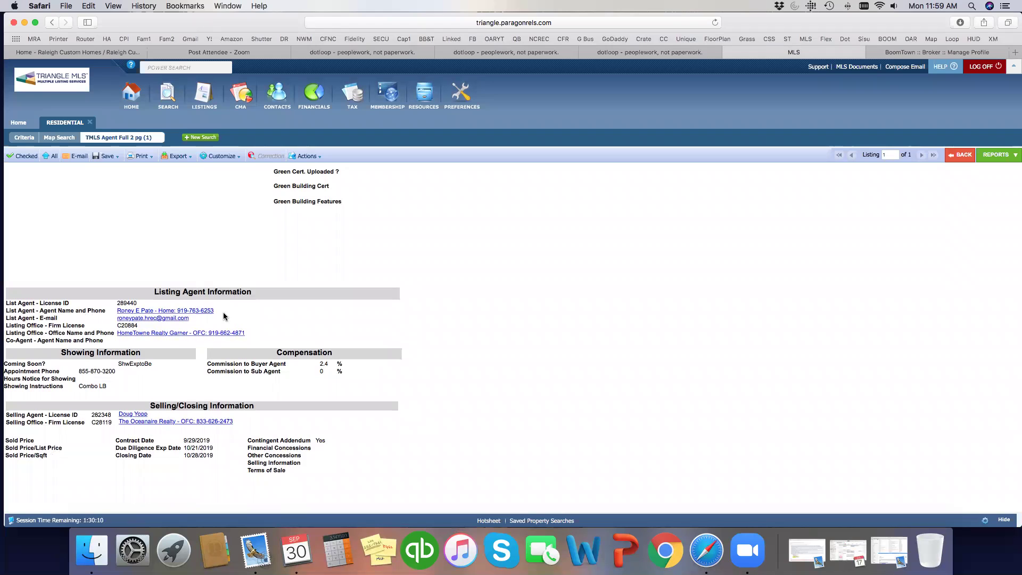
pyautogui.moveTo(222, 316); pyautogui.dragTo(177, 312)
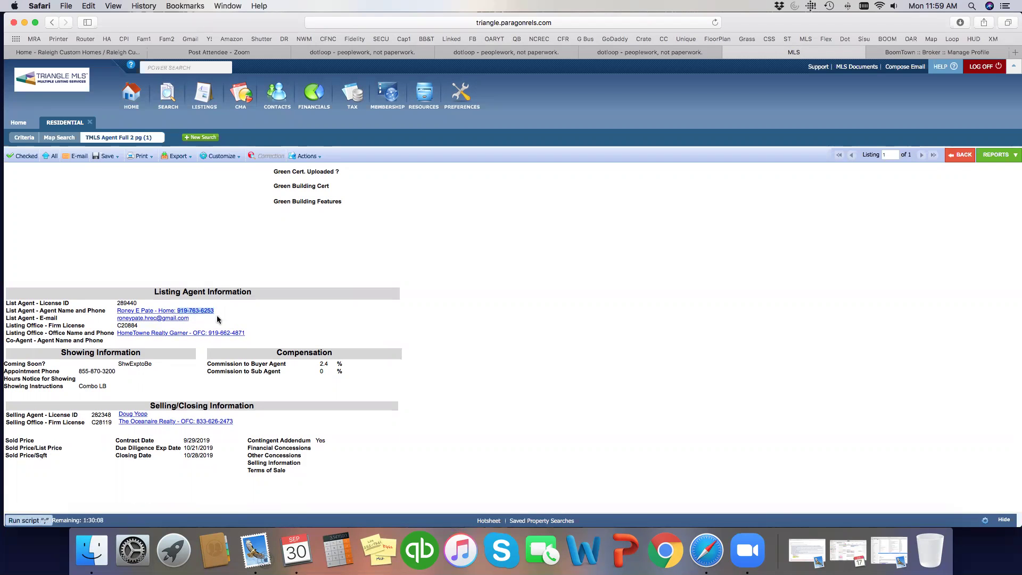
# - Enter the listing agent's name and paste their phone number into the checklist
pyautogui.click(609, 52)
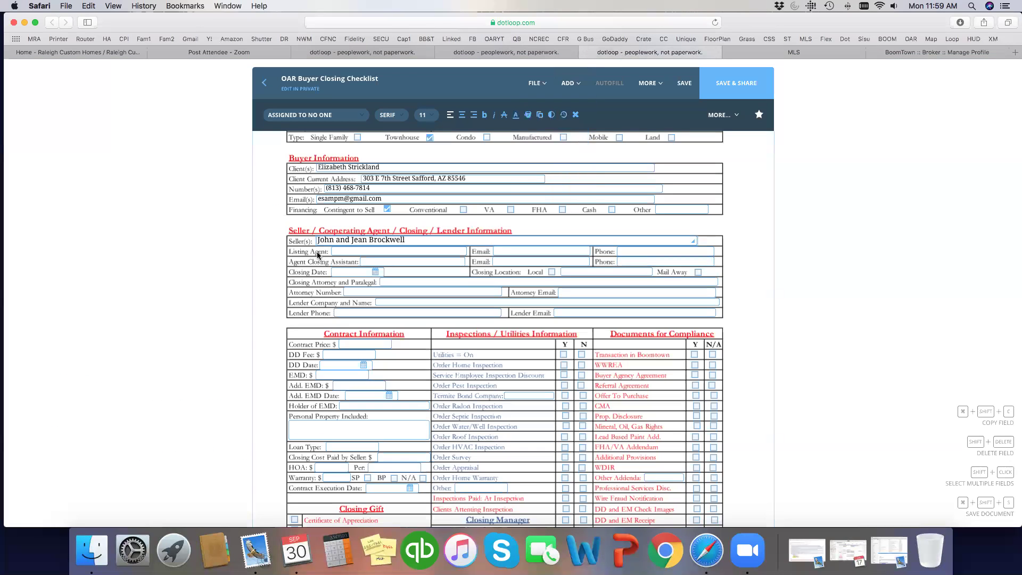
pyautogui.click(367, 249)
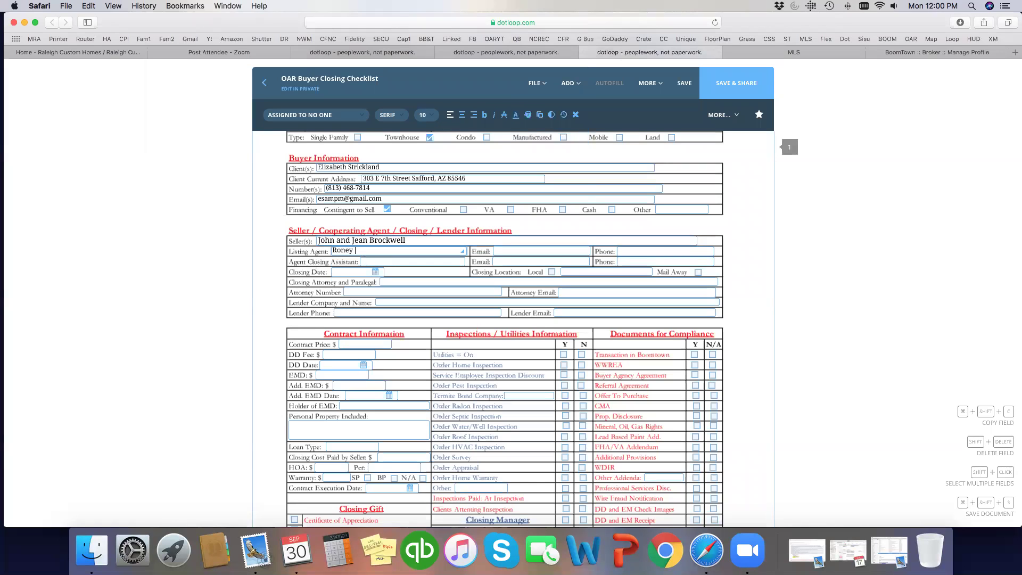
pyautogui.click(660, 253)
pyautogui.press('super+v')
# - Copy the listing agent's e-mail from the MLS listing into Email and set it to 10pt
pyautogui.click(751, 54)
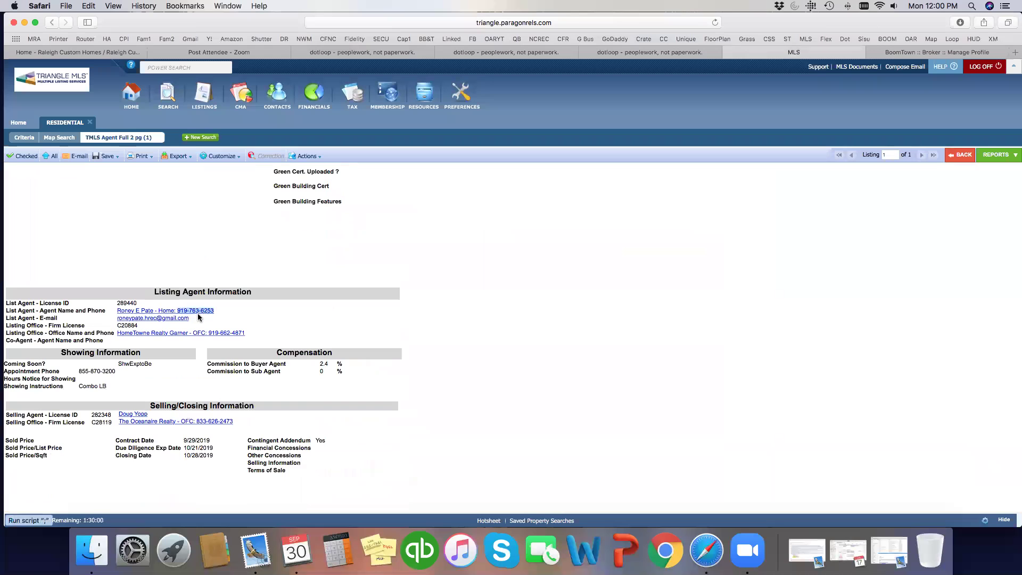
pyautogui.moveTo(195, 320); pyautogui.dragTo(117, 320)
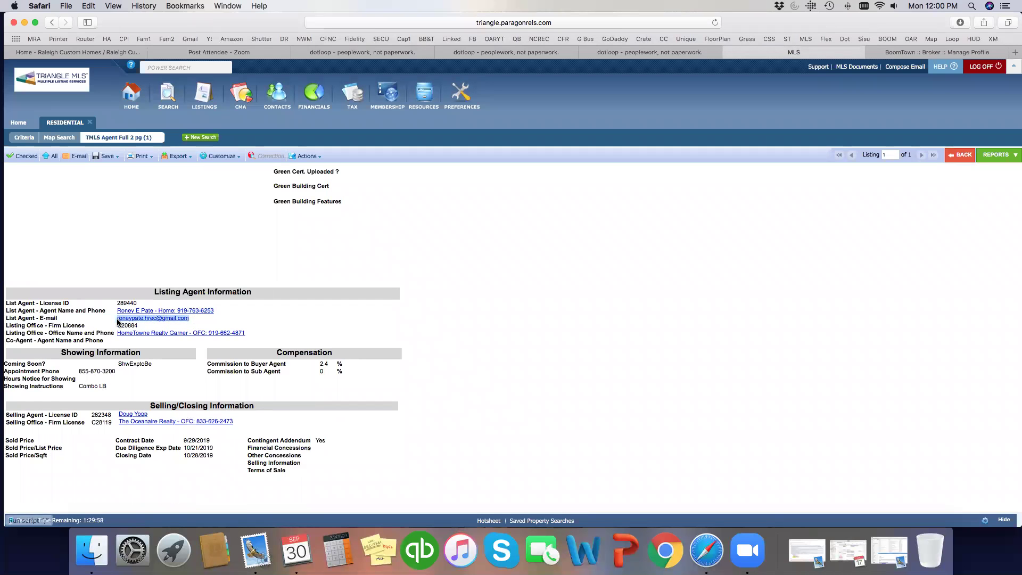
pyautogui.click(506, 52)
pyautogui.click(608, 52)
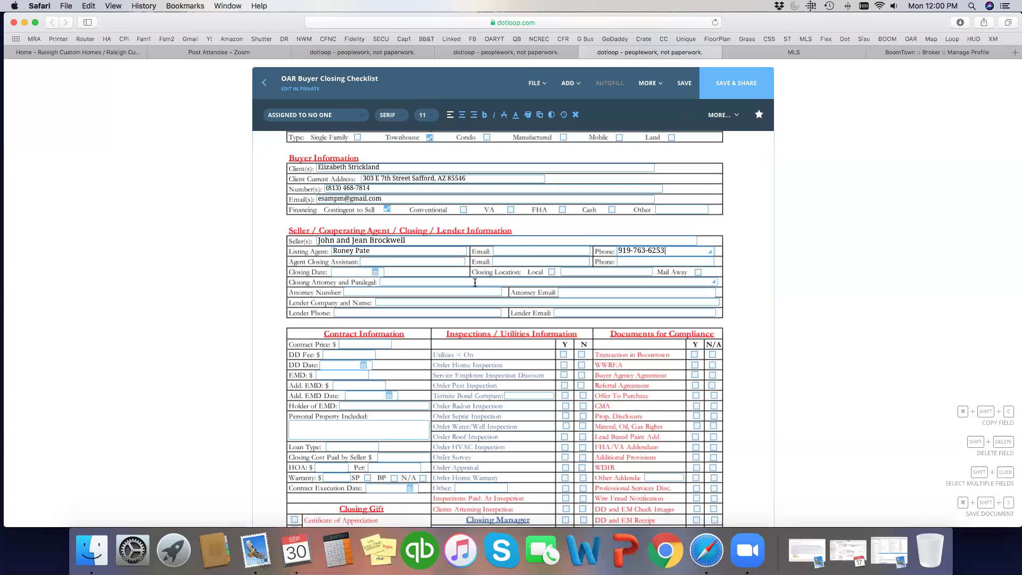
pyautogui.click(519, 250)
pyautogui.press('super+v')
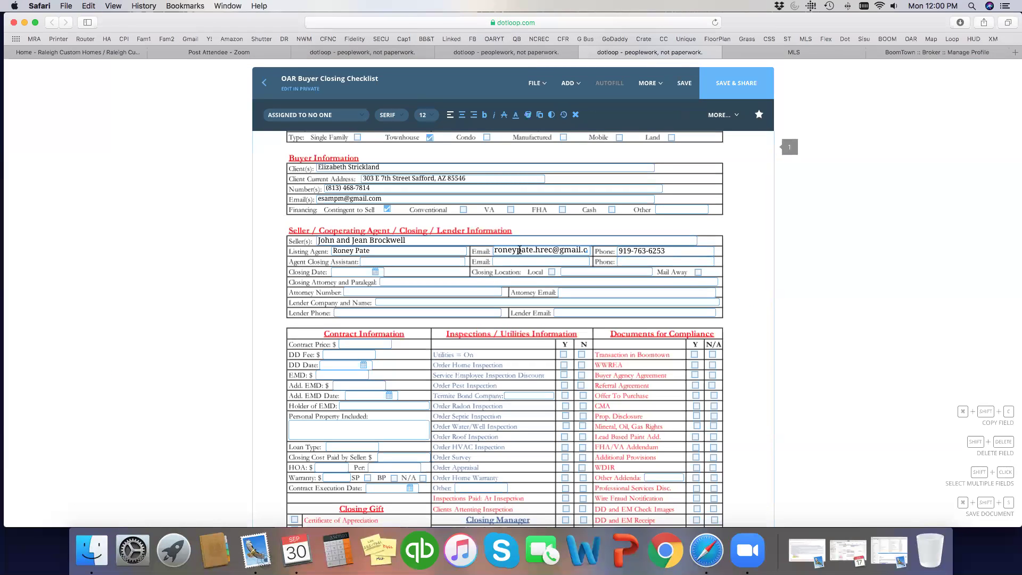
pyautogui.moveTo(494, 251); pyautogui.dragTo(589, 252)
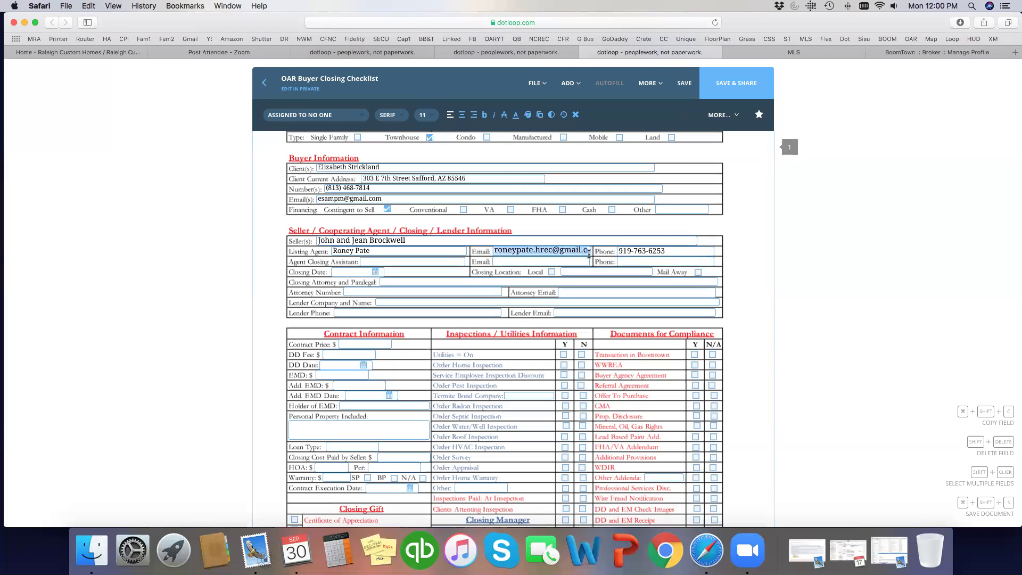
pyautogui.click(426, 115)
pyautogui.click(426, 164)
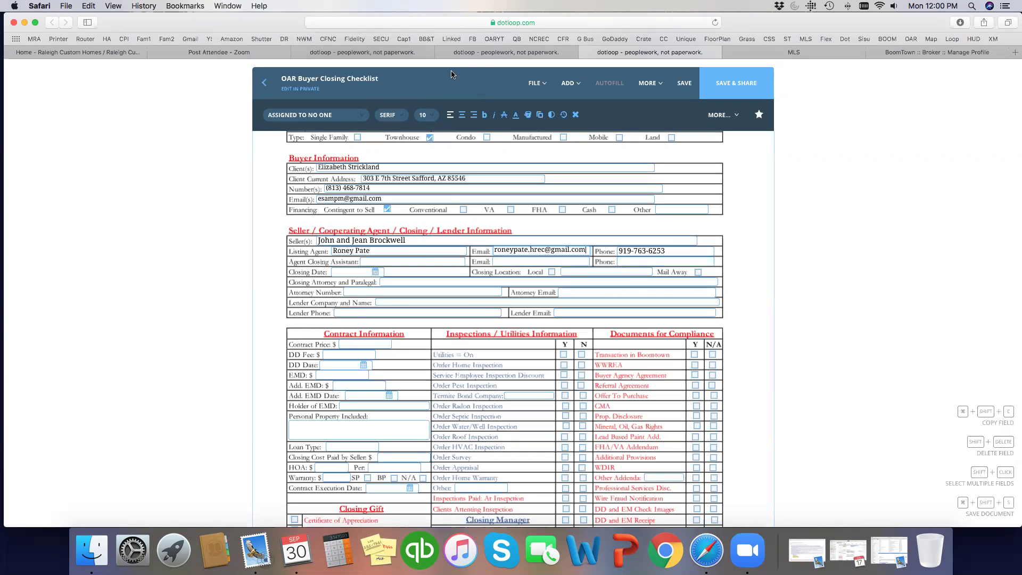
# - Set the checklist's Closing Date to 10/28/2019, matching the contract's Settlement Date
pyautogui.click(481, 50)
pyautogui.scroll(-10, 434, 384)
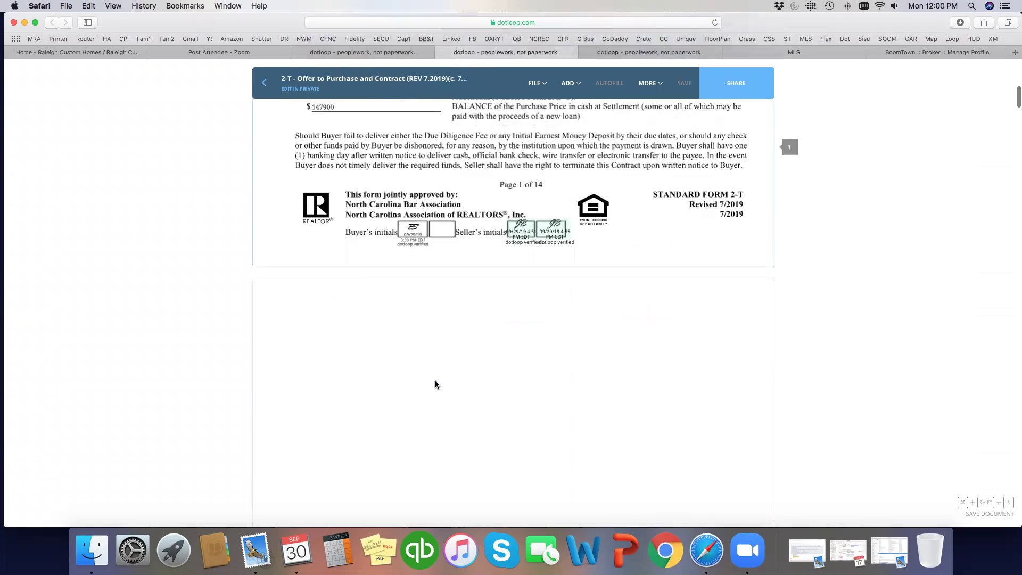
pyautogui.scroll(-12, 435, 385)
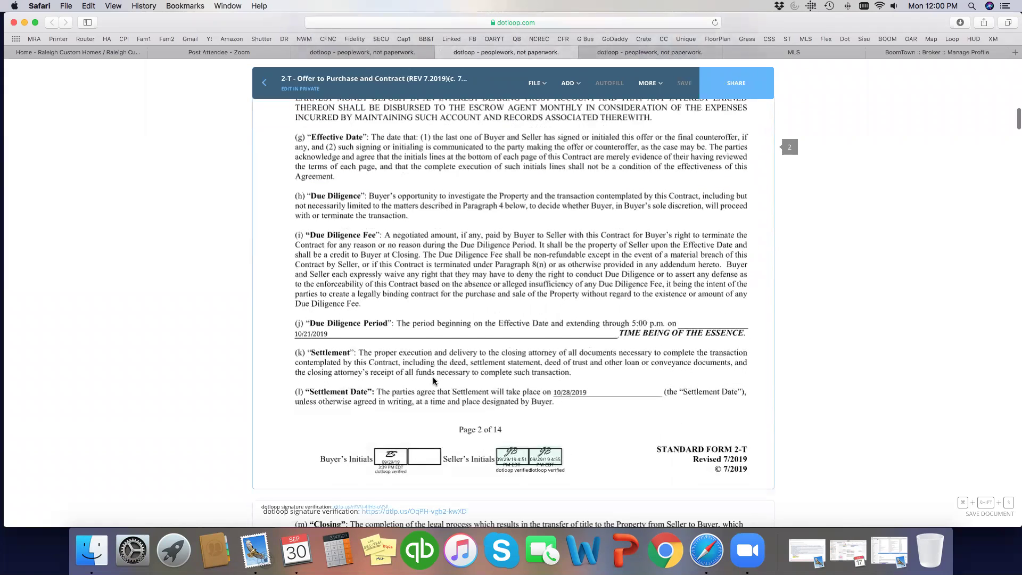
pyautogui.scroll(-1, 434, 381)
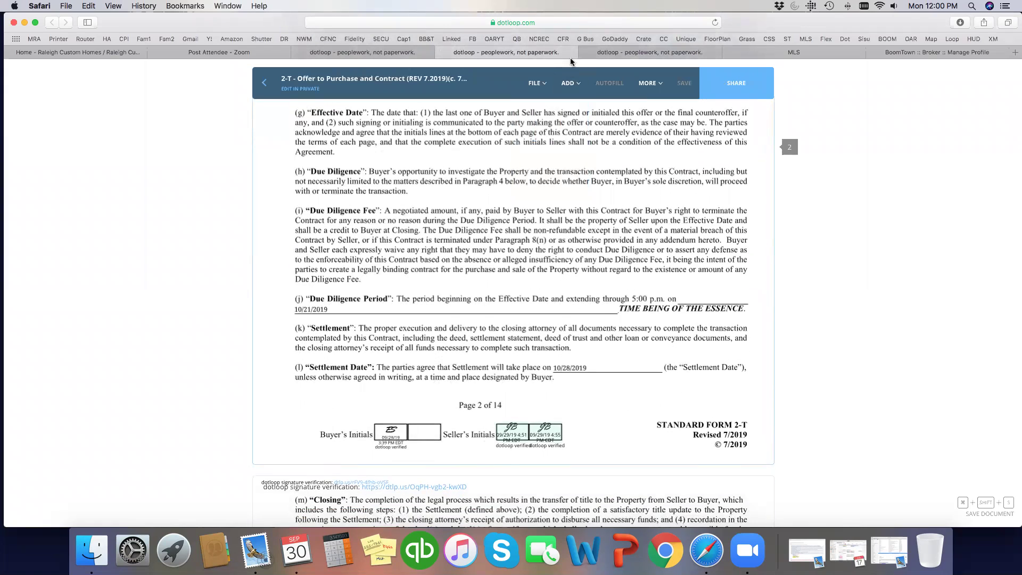
pyautogui.click(615, 53)
pyautogui.click(376, 272)
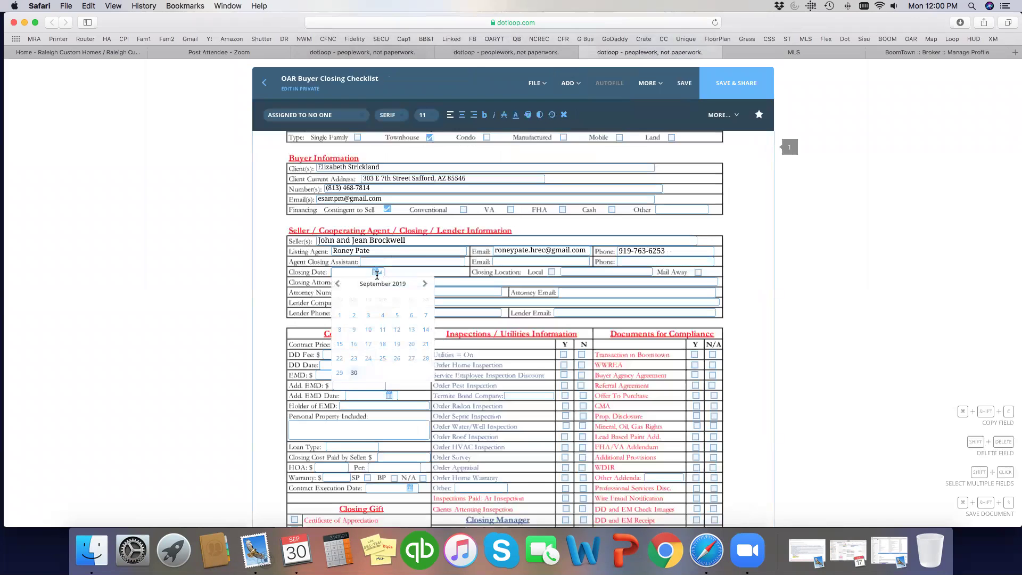
pyautogui.click(425, 284)
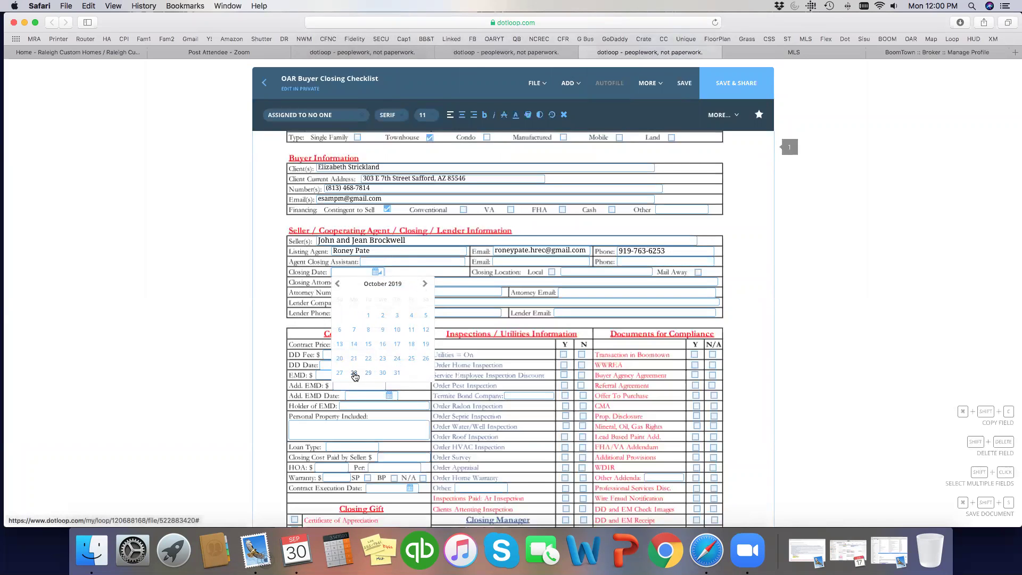
pyautogui.click(354, 374)
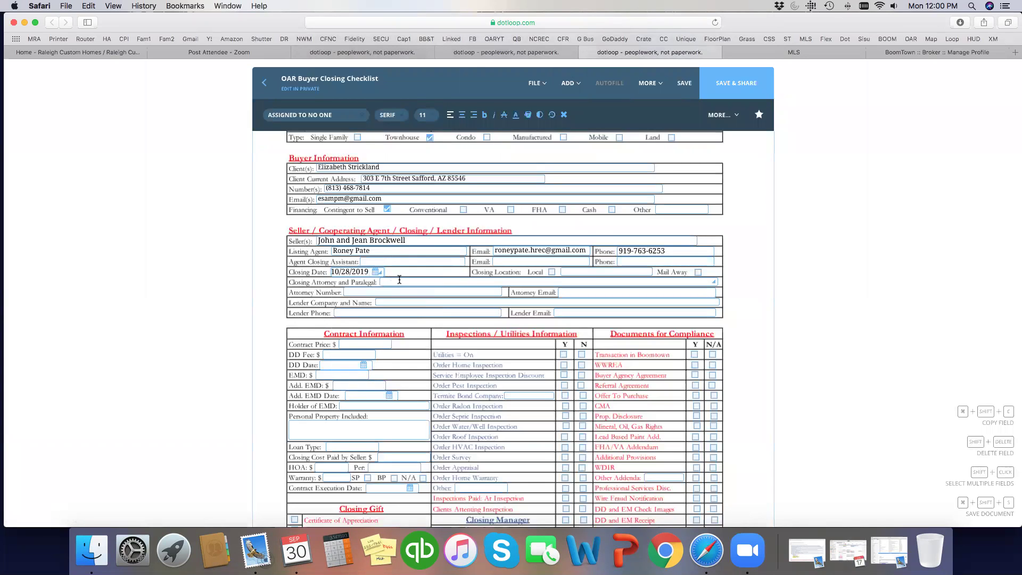
pyautogui.click(517, 51)
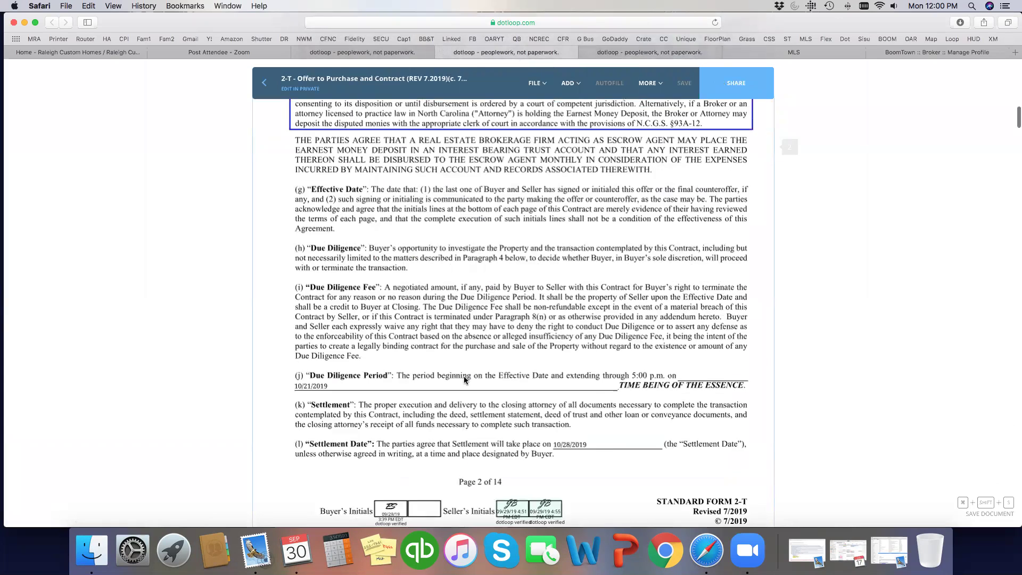
pyautogui.scroll(5, 464, 376)
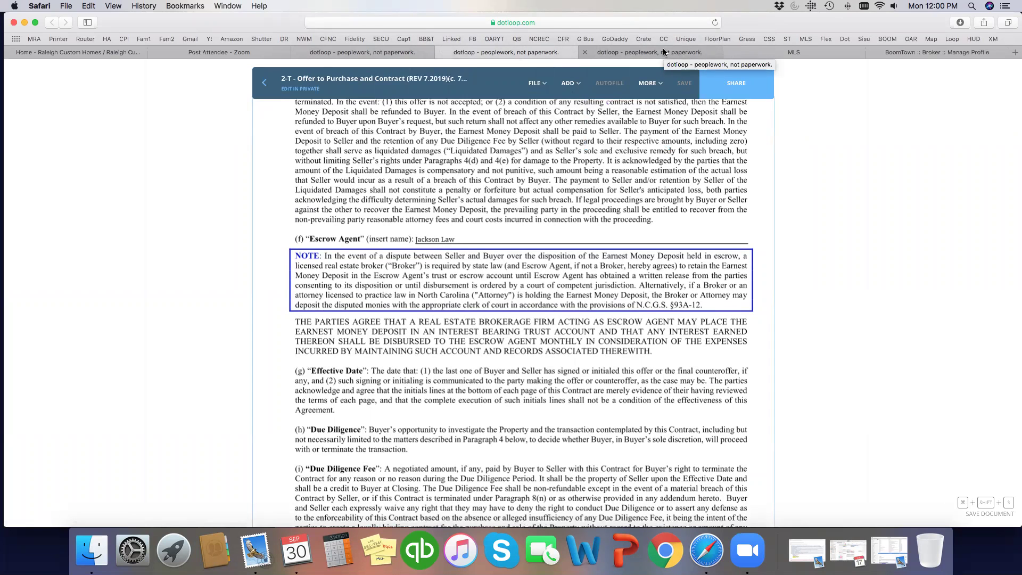
pyautogui.click(663, 52)
# - Enter Jackson Law as closing attorney, the NFM Lending lender contact, and tick Local closing
pyautogui.click(263, 293)
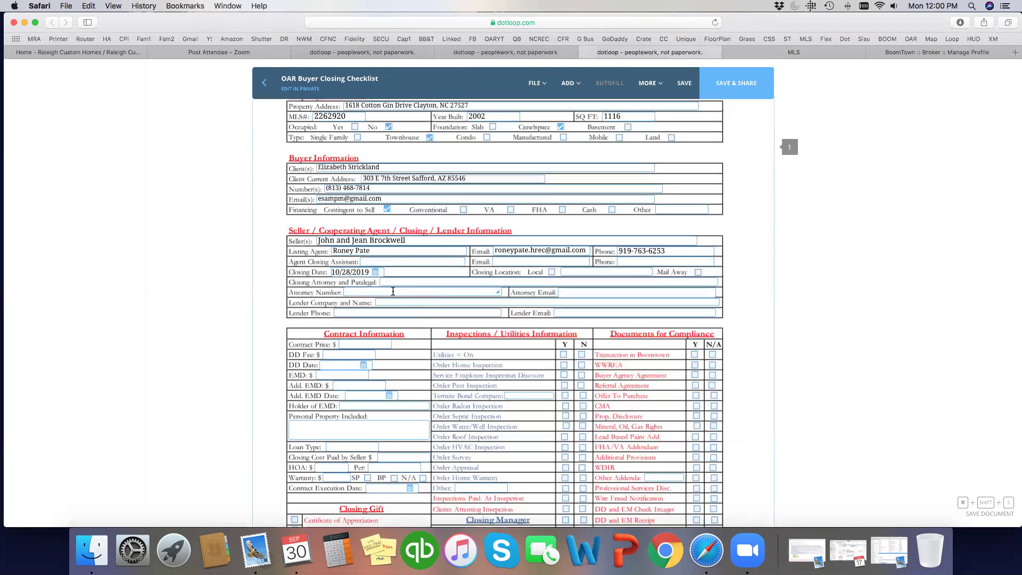
pyautogui.click(395, 282)
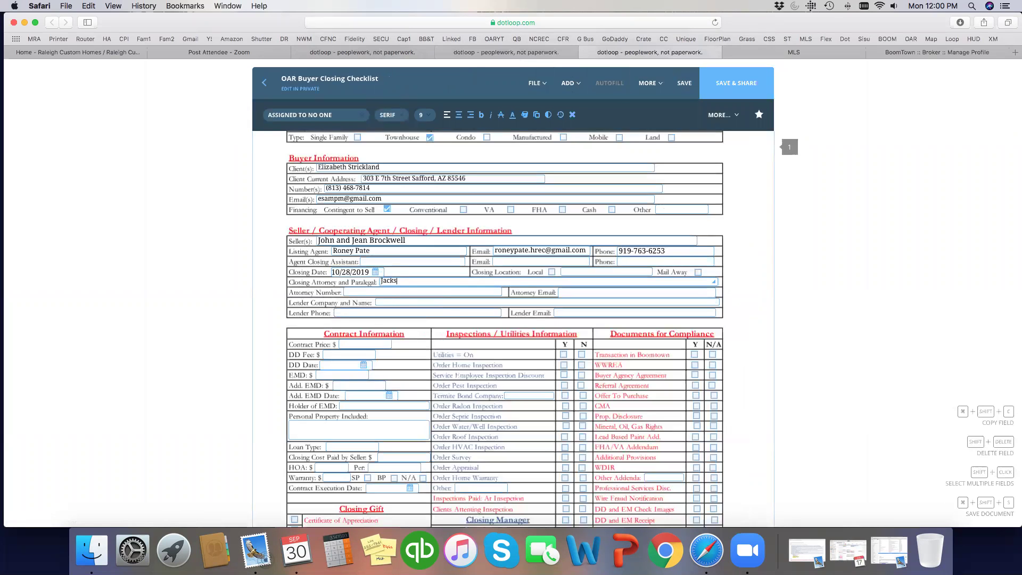
pyautogui.write('Jackson Law')
pyautogui.click(395, 302)
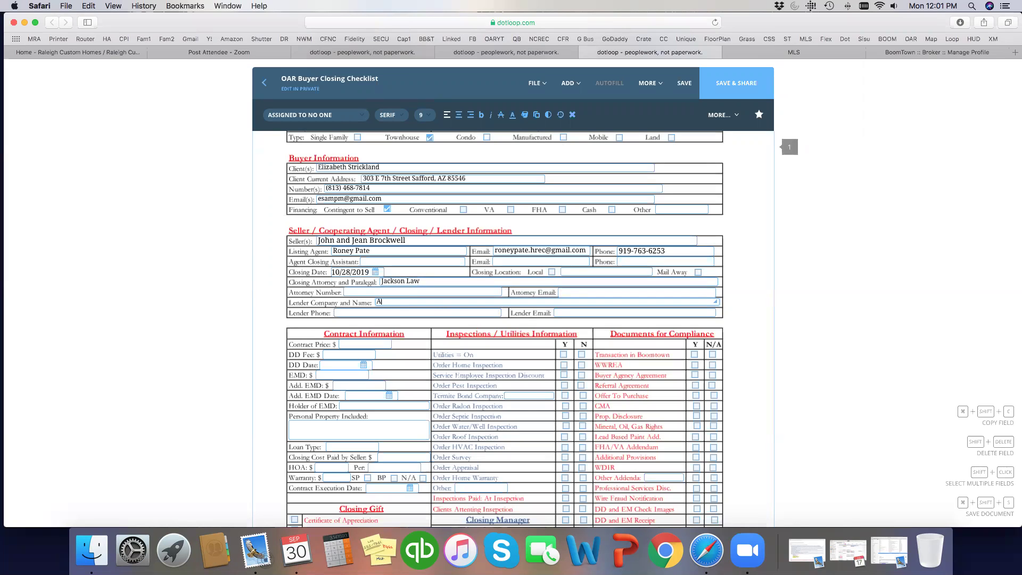
pyautogui.click(551, 273)
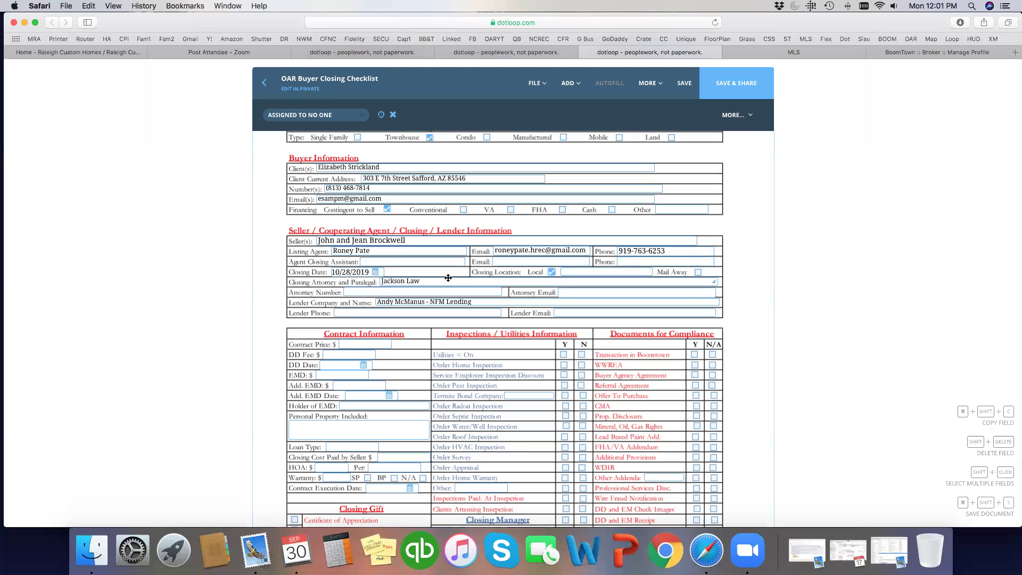
# - Enter Contract Price 149900 and DD Fee 500 from the Offer to Purchase
pyautogui.scroll(-5, 413, 287)
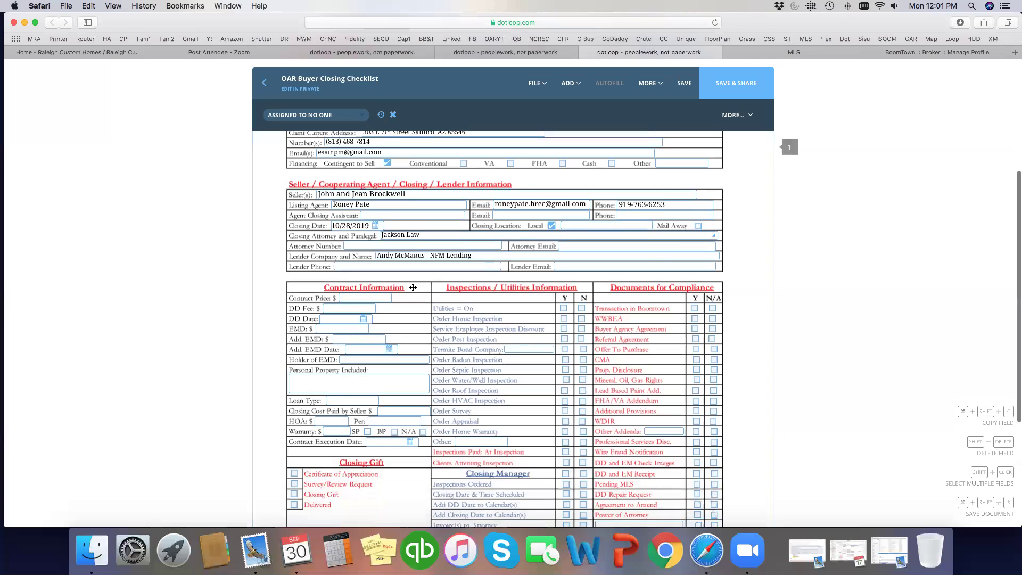
pyautogui.scroll(7, 413, 291)
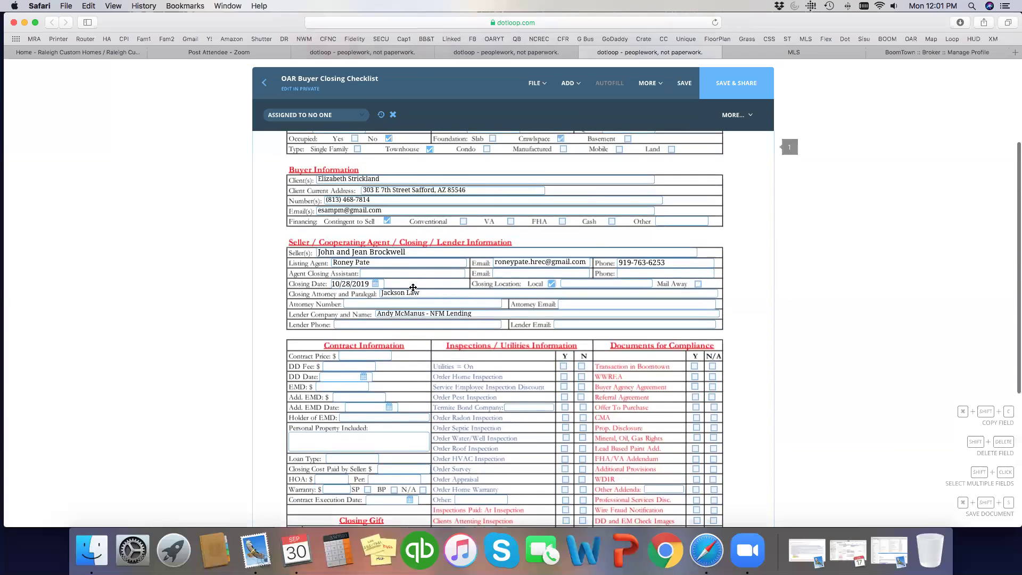
pyautogui.scroll(4, 464, 277)
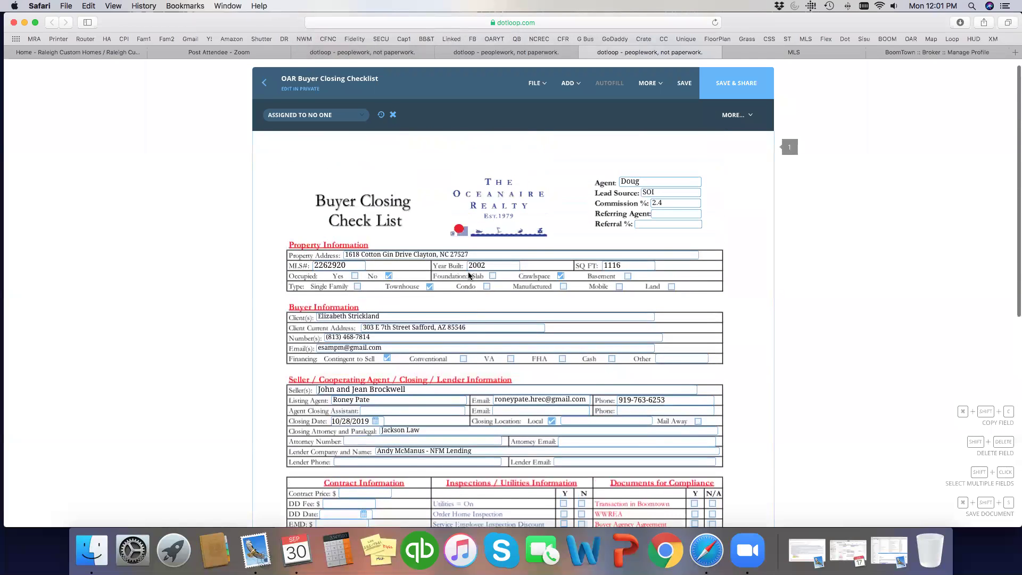
pyautogui.scroll(-9, 453, 288)
pyautogui.scroll(-4, 451, 289)
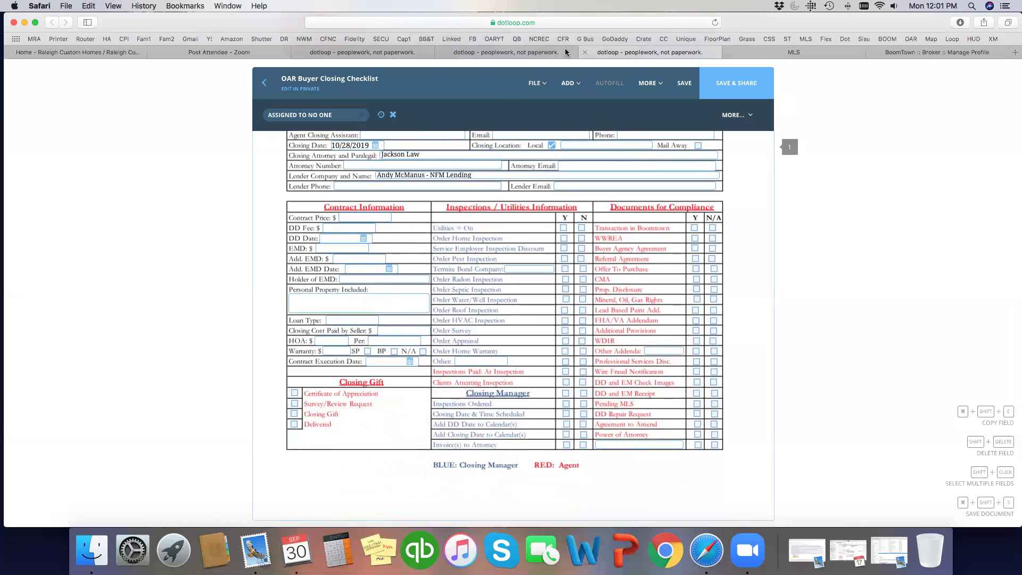
pyautogui.click(504, 52)
pyautogui.scroll(15, 468, 222)
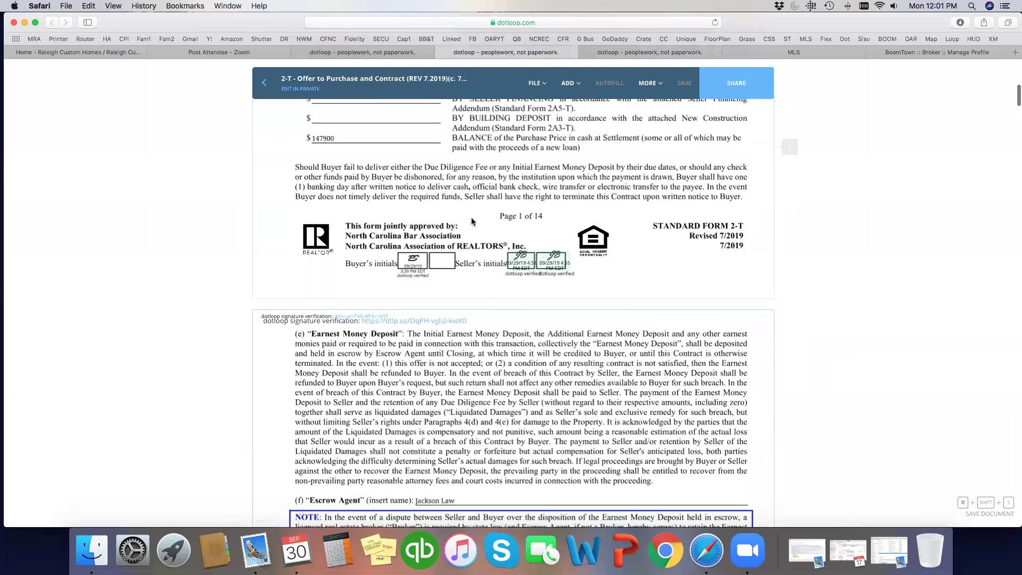
pyautogui.scroll(-5, 373, 229)
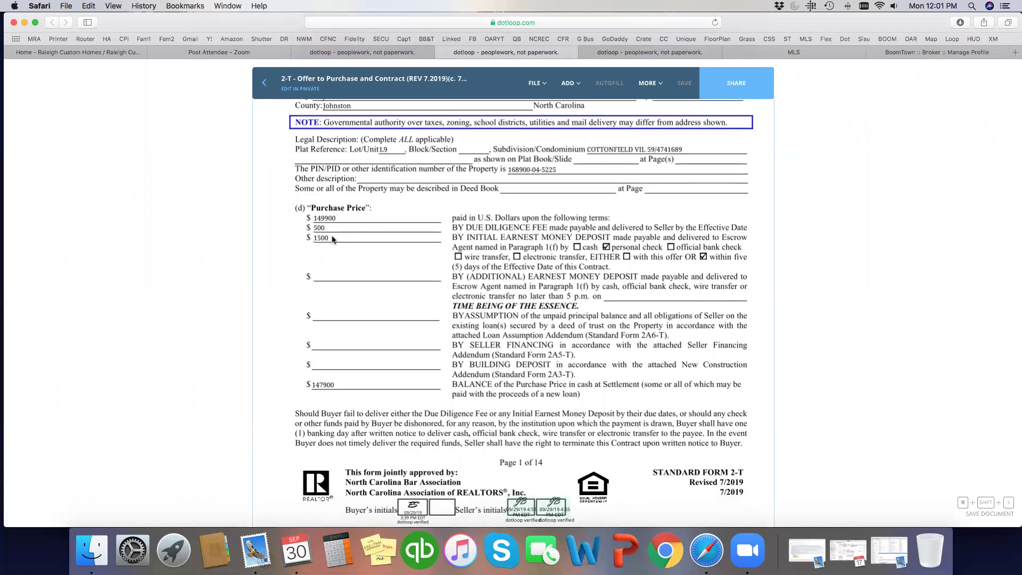
pyautogui.click(670, 51)
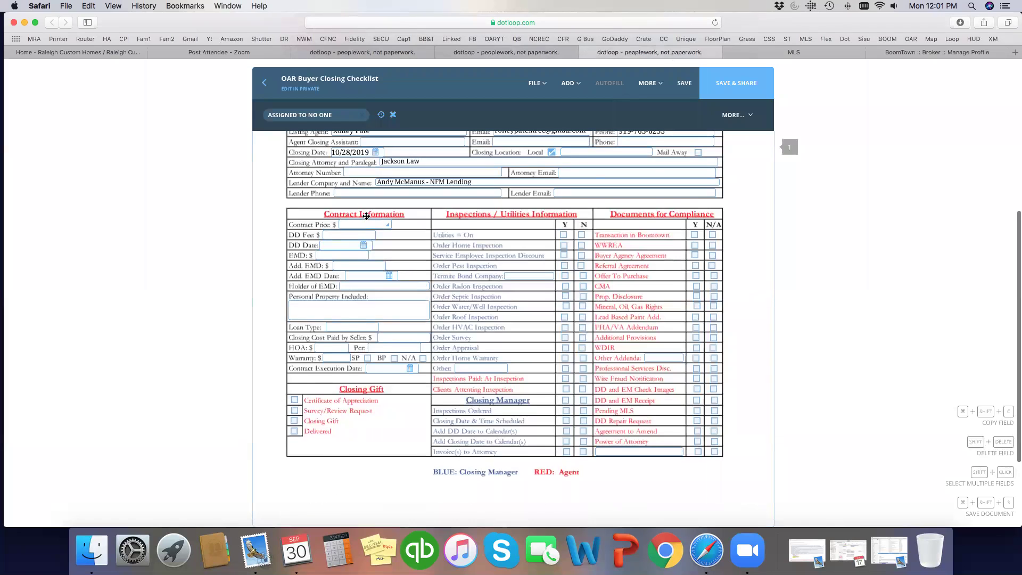
pyautogui.scroll(1, 317, 263)
pyautogui.click(356, 224)
pyautogui.write('149900')
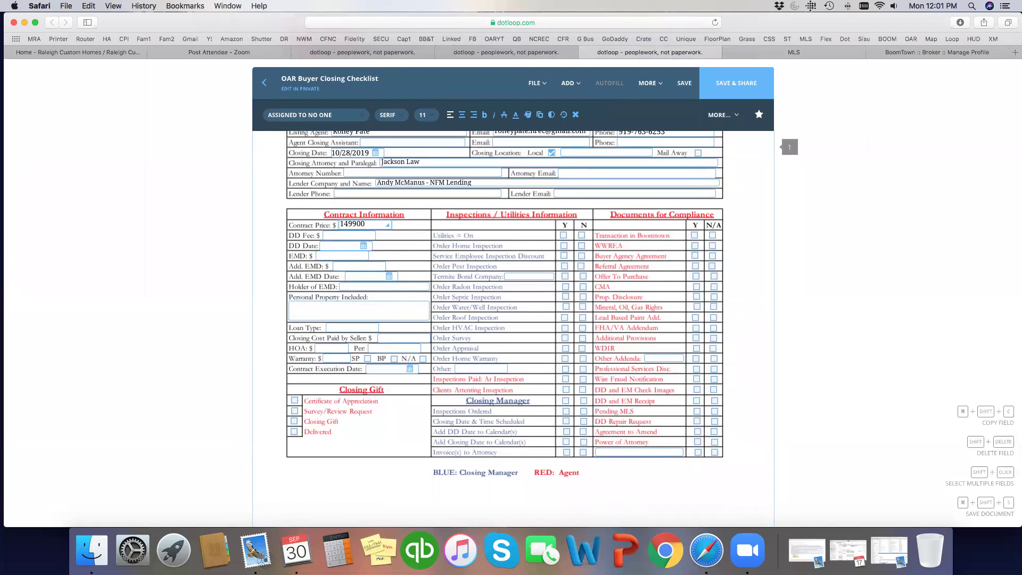
pyautogui.click(326, 234)
# - Set the DD Date to 10/21/2019 and enter EMD 1500
pyautogui.click(525, 52)
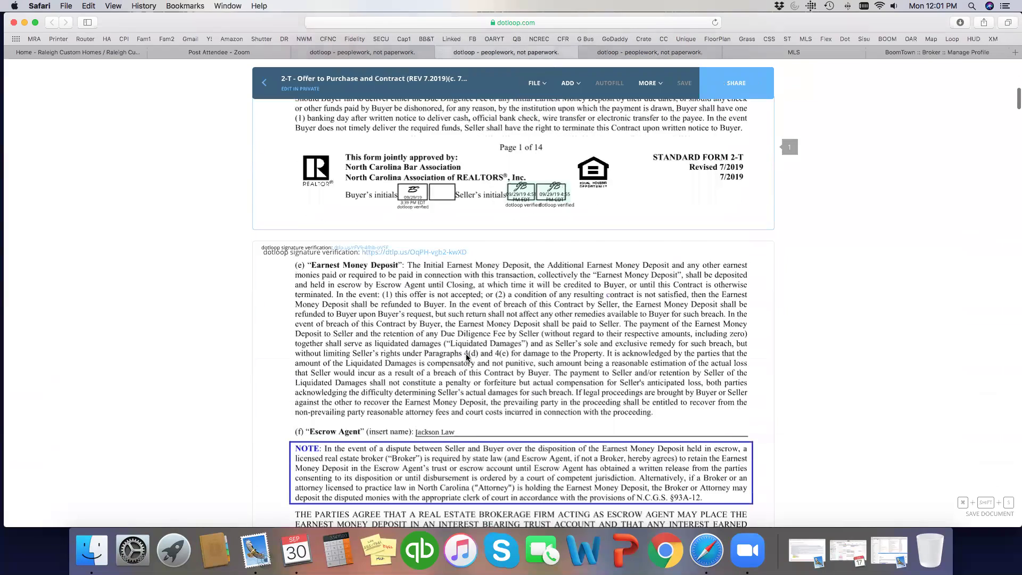
pyautogui.scroll(-10, 466, 355)
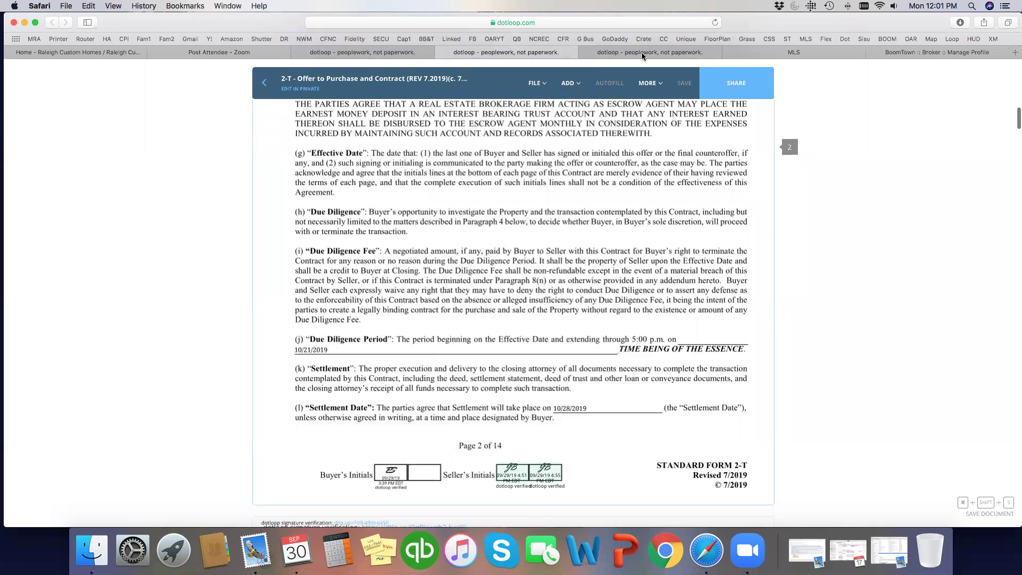
pyautogui.click(642, 55)
pyautogui.click(370, 249)
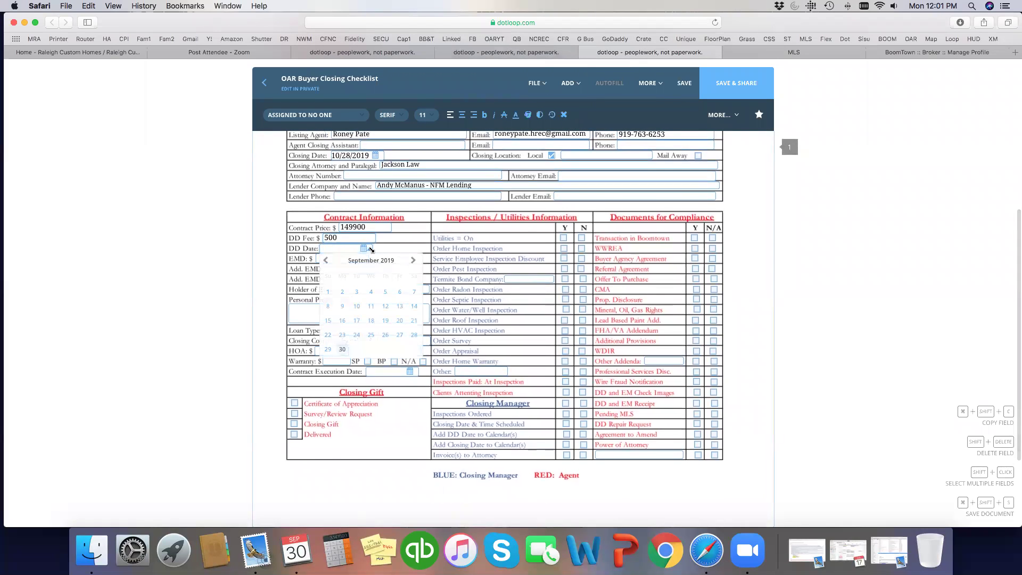
pyautogui.click(413, 260)
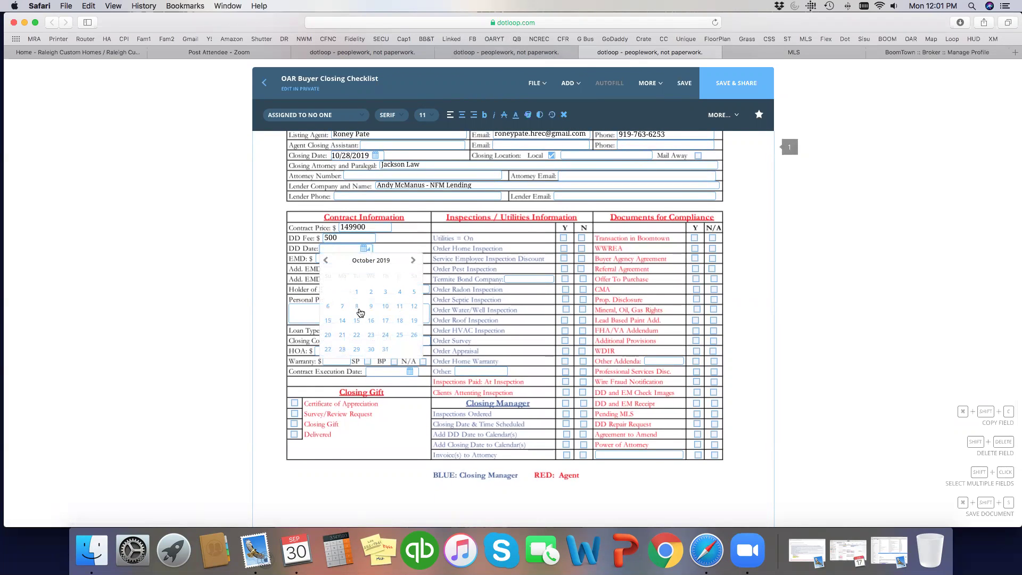
pyautogui.click(342, 334)
pyautogui.scroll(2, 324, 261)
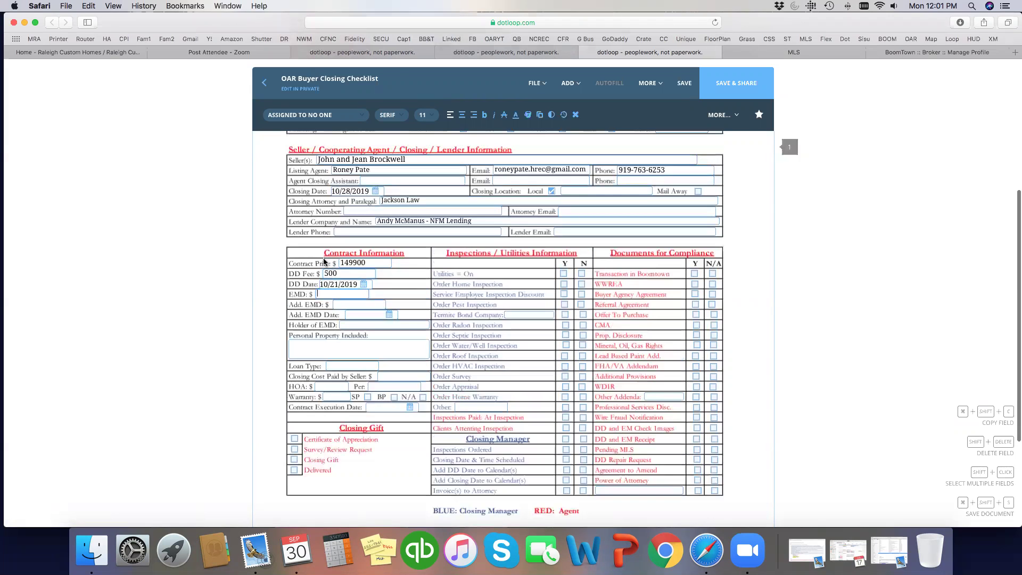
pyautogui.press('Tab')
pyautogui.write('1')
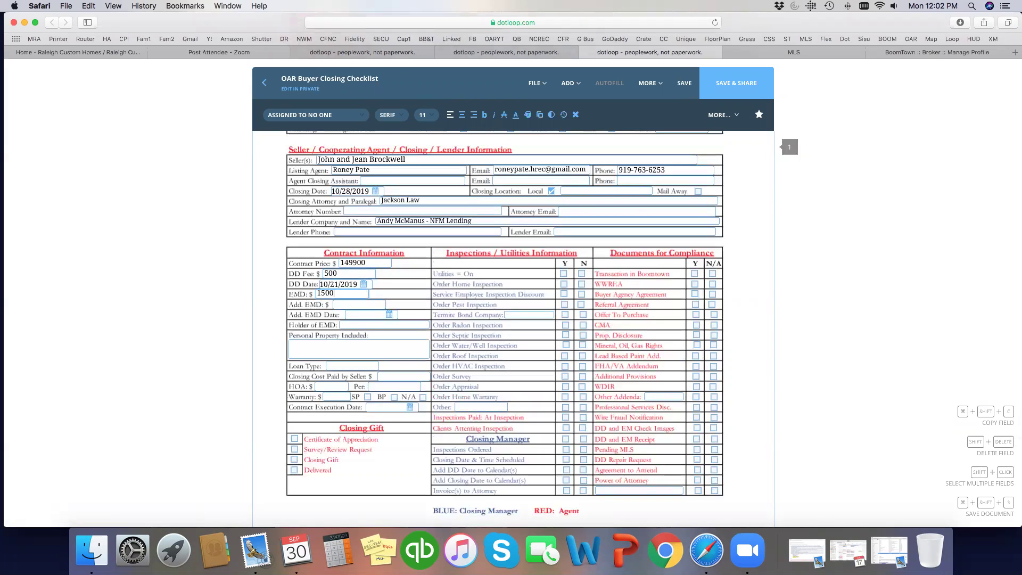
# - Fill Add. EMD with n/a, Holder of EMD with Jackson Law, Personal Property with n/a
pyautogui.click(346, 305)
pyautogui.click(350, 325)
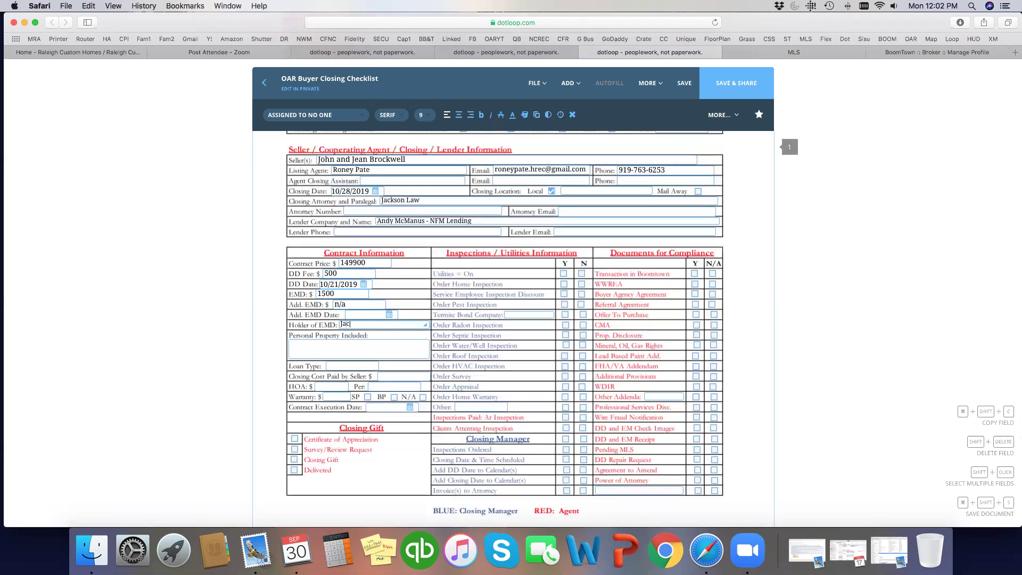
pyautogui.write('Jackson Law')
pyautogui.click(341, 347)
pyautogui.scroll(-2, 342, 347)
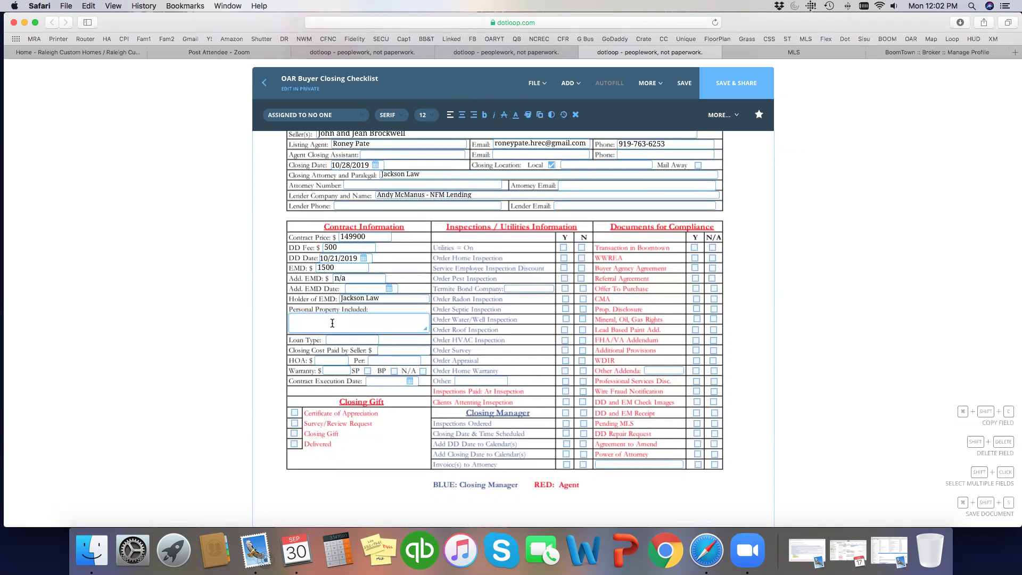
pyautogui.write('n/a')
# - Shift the Loan Type field left and type 'Access Type:' in it
pyautogui.scroll(-3, 343, 295)
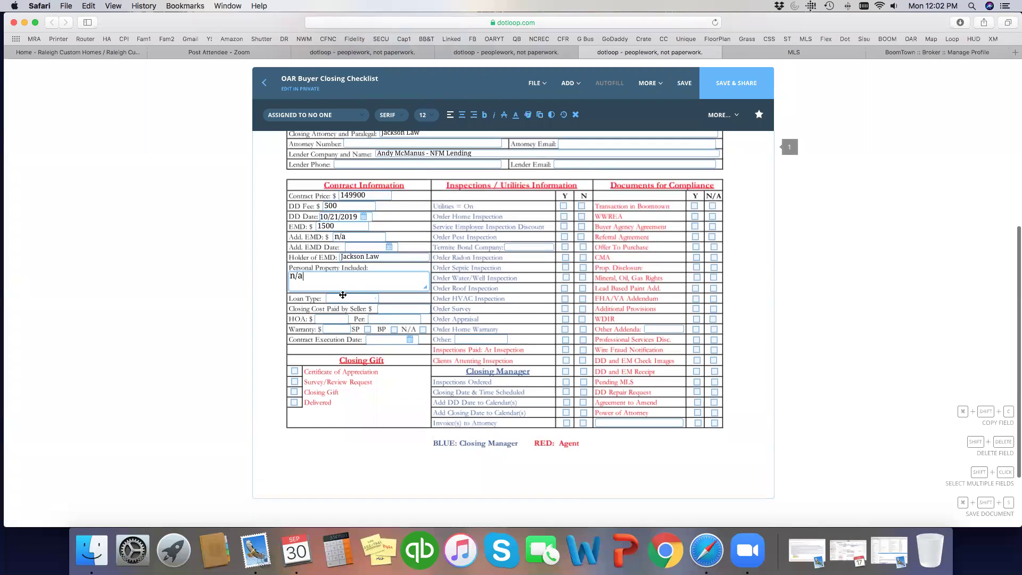
pyautogui.click(343, 297)
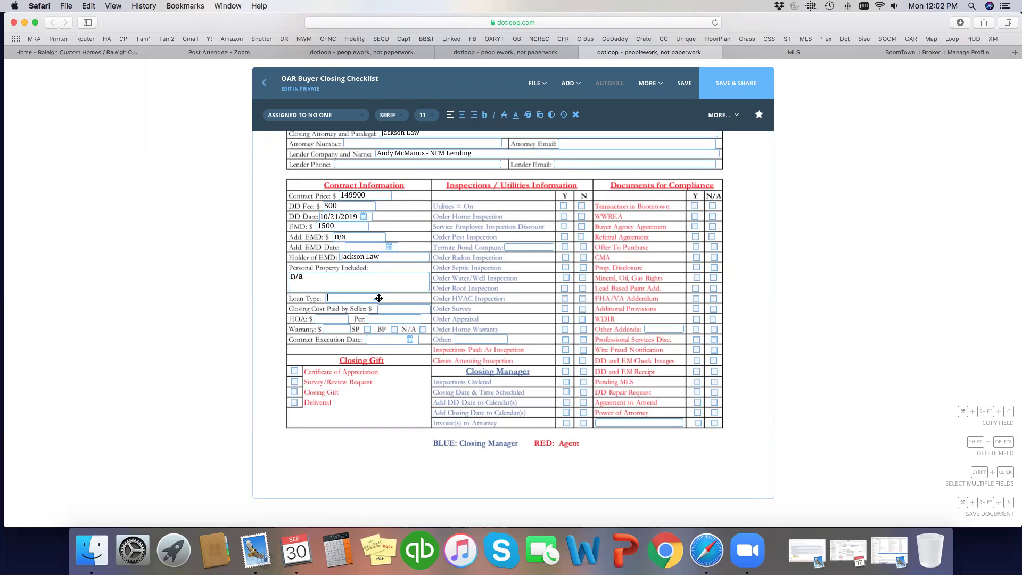
pyautogui.moveTo(376, 300)
pyautogui.mouseDown()
pyautogui.moveTo(341, 298)
pyautogui.moveTo(411, 301)
pyautogui.mouseUp()
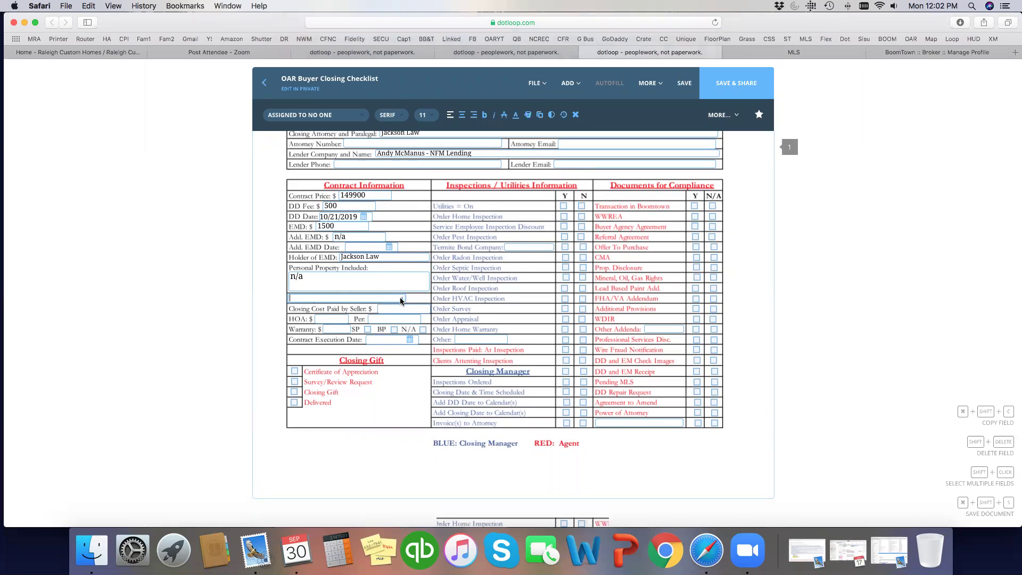
pyautogui.scroll(-1, 411, 301)
pyautogui.write('Access ')
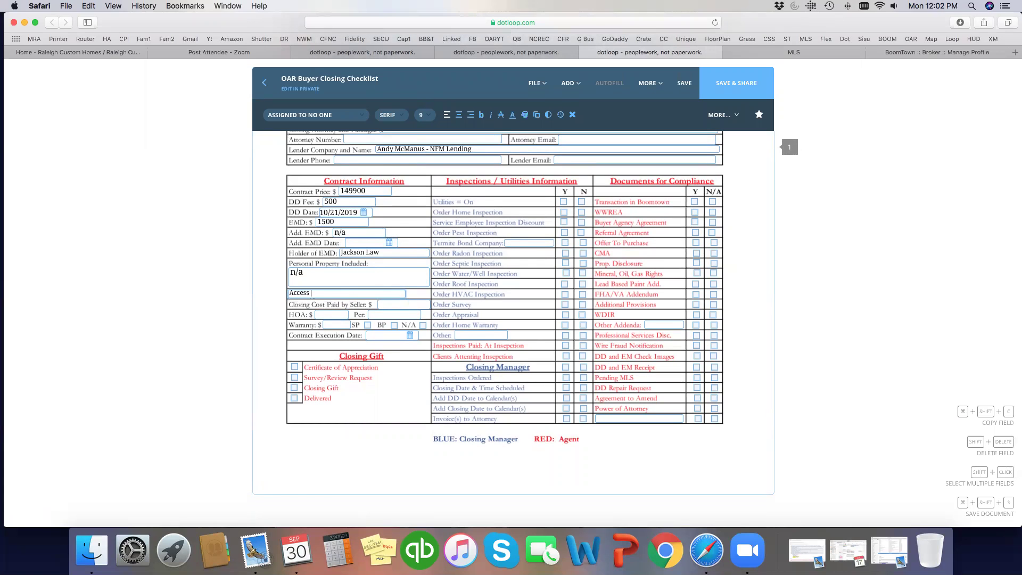
pyautogui.write('Type:')
# - Scroll the Triangle MLS listing report through to its Selling/Closing Information section
pyautogui.click(794, 54)
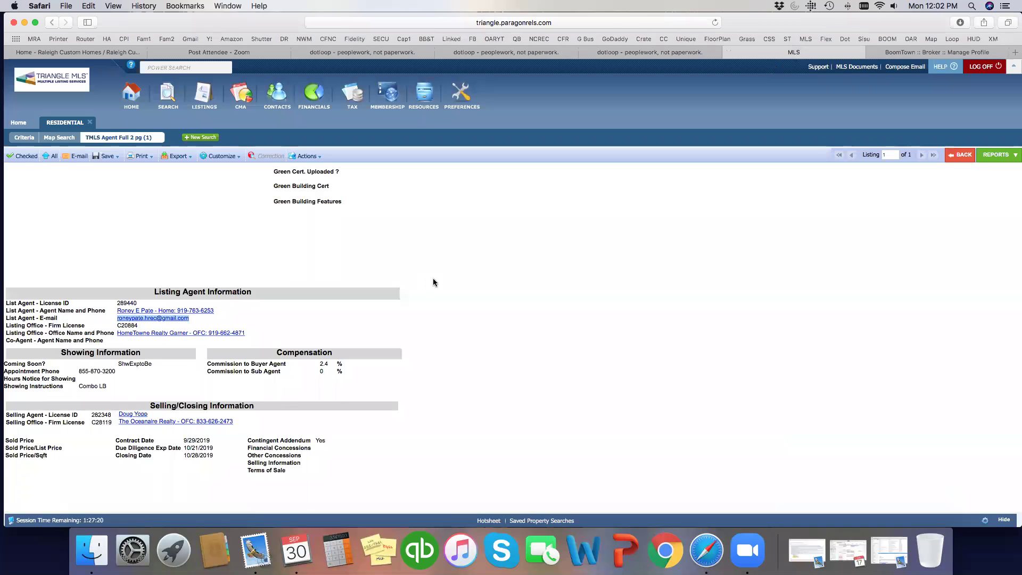
pyautogui.scroll(5, 433, 280)
pyautogui.scroll(5, 433, 278)
pyautogui.scroll(6, 43, 352)
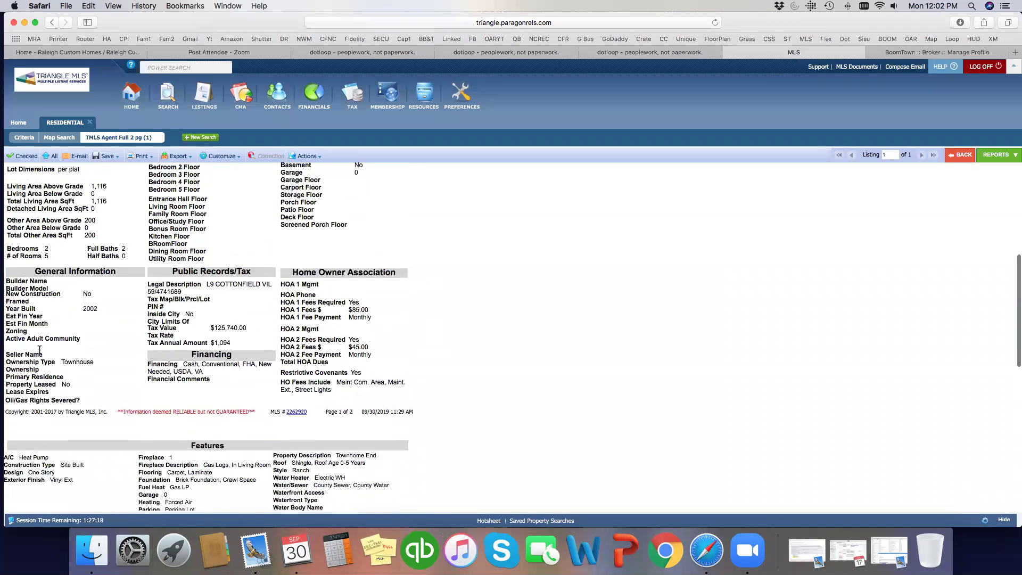
pyautogui.scroll(-3, 44, 351)
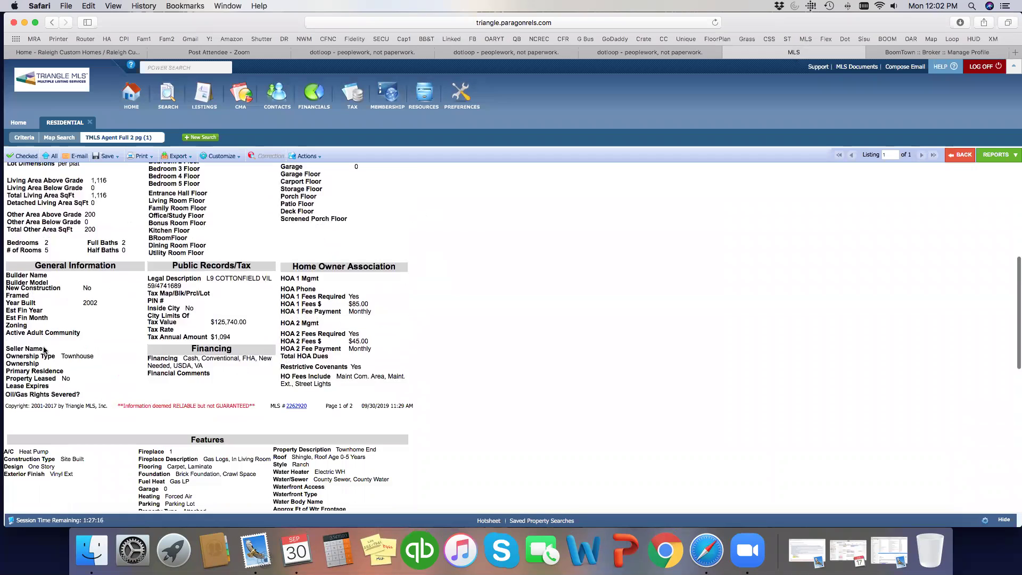
pyautogui.scroll(-10, 43, 351)
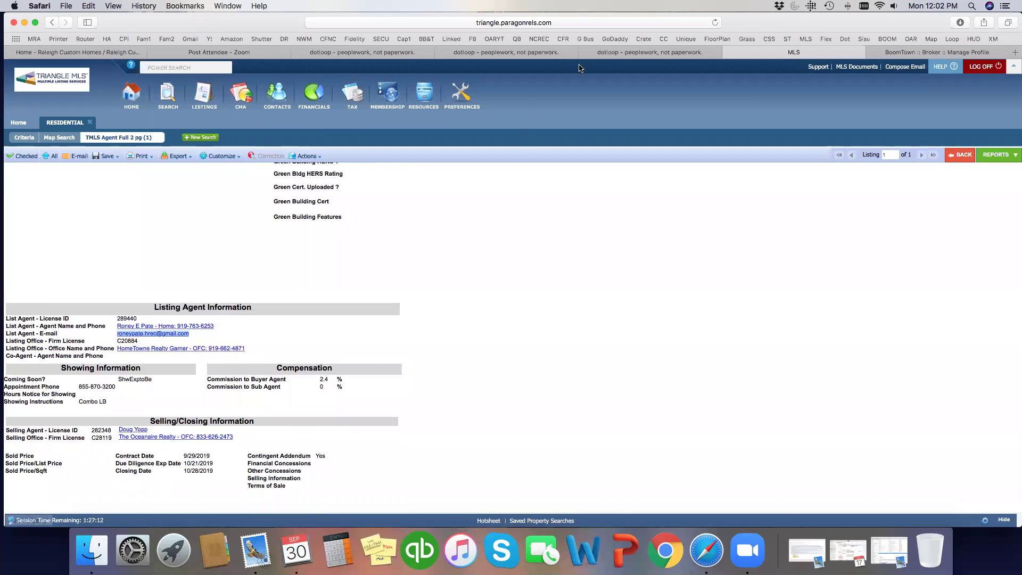
pyautogui.click(641, 53)
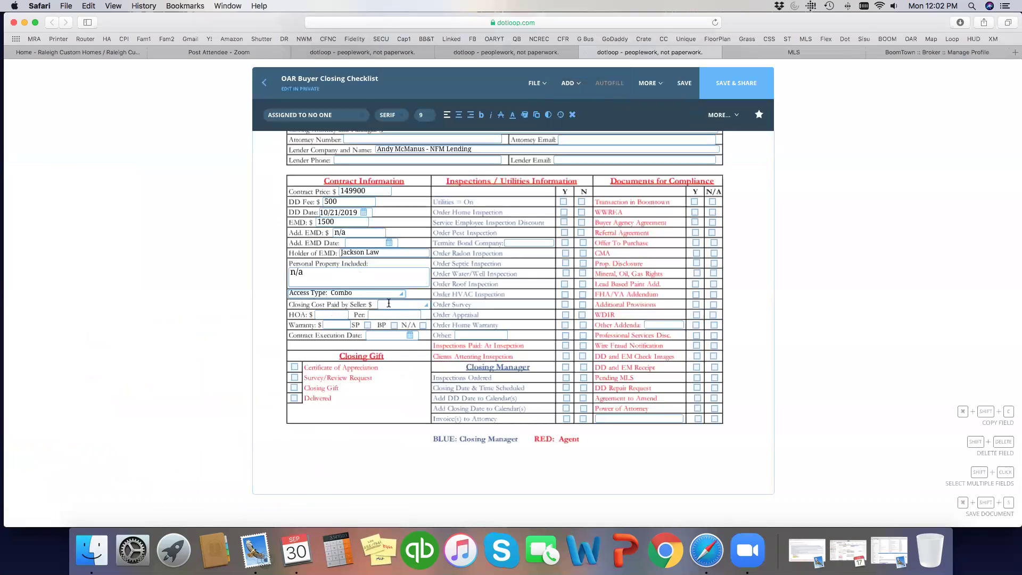
# - Enter 2500 in Closing Cost Paid by Seller, per the contract's buyer-expenses clause
pyautogui.click(506, 53)
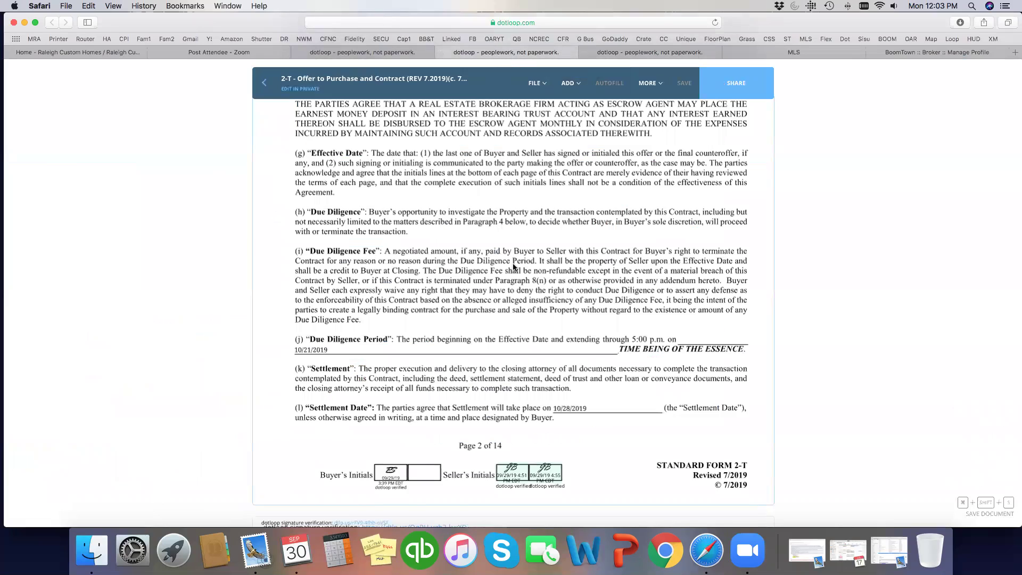
pyautogui.scroll(-10, 515, 259)
pyautogui.scroll(-5, 516, 263)
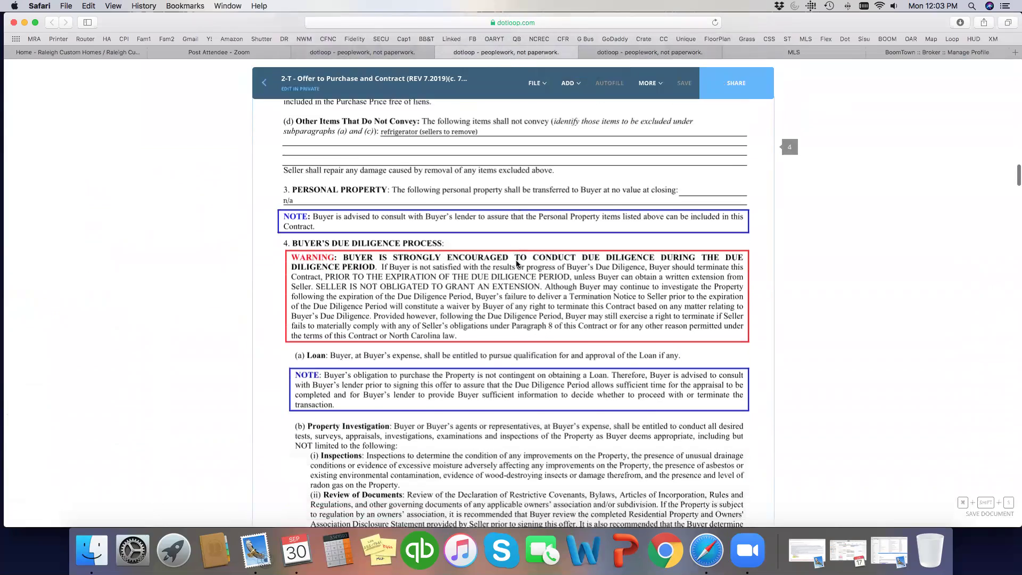
pyautogui.scroll(-10, 516, 262)
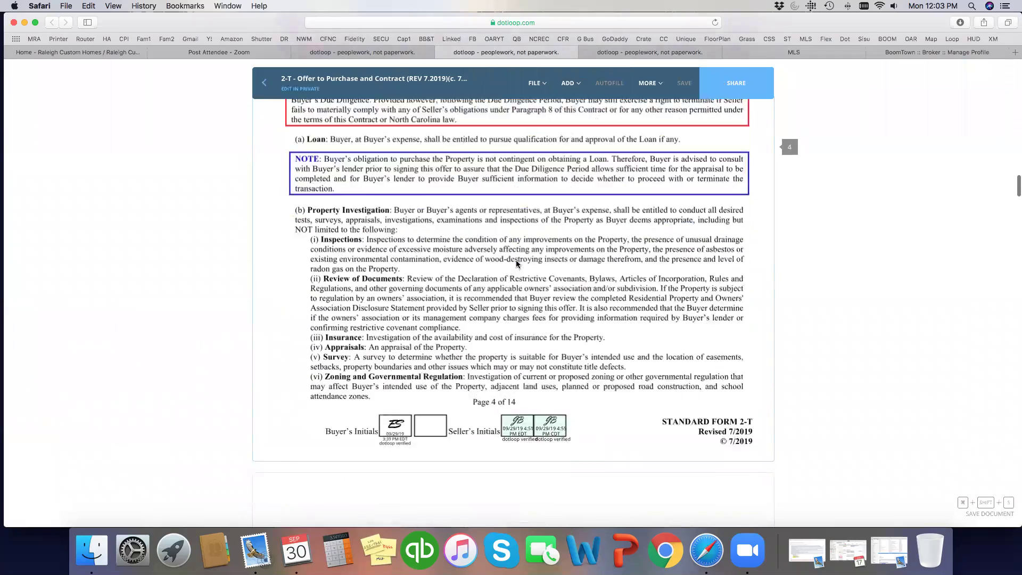
pyautogui.scroll(-15, 516, 263)
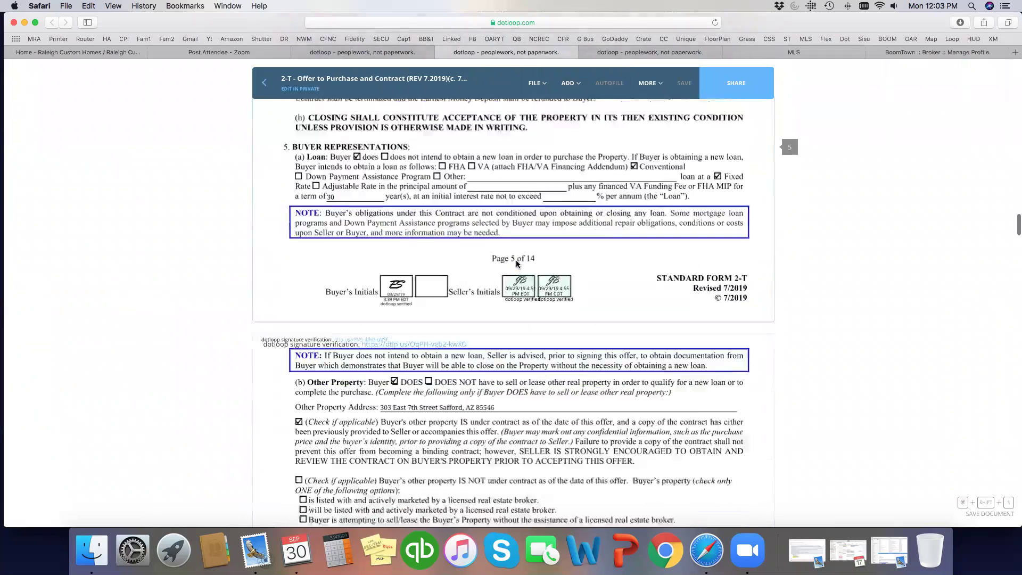
pyautogui.scroll(-15, 516, 263)
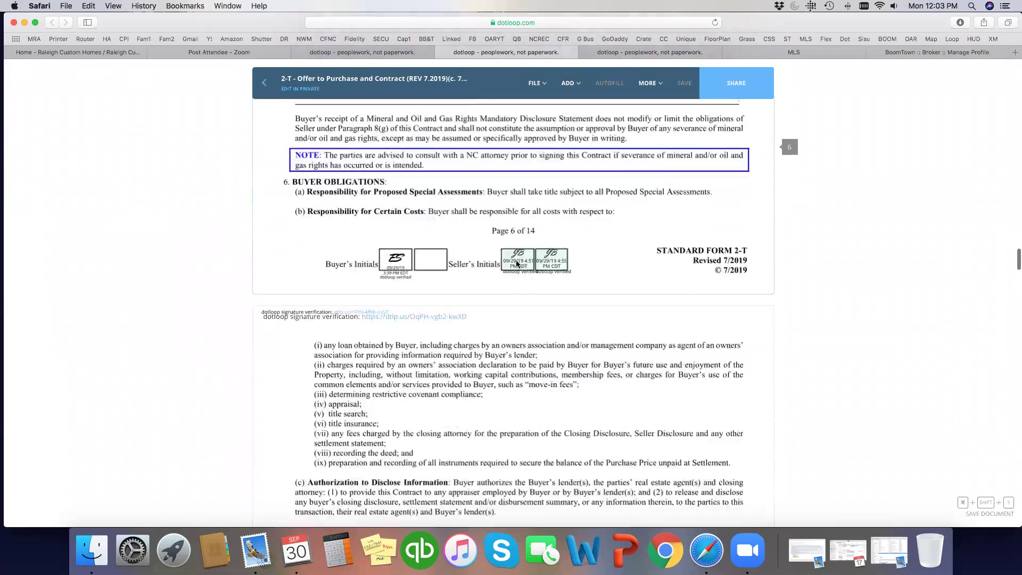
pyautogui.scroll(-15, 516, 264)
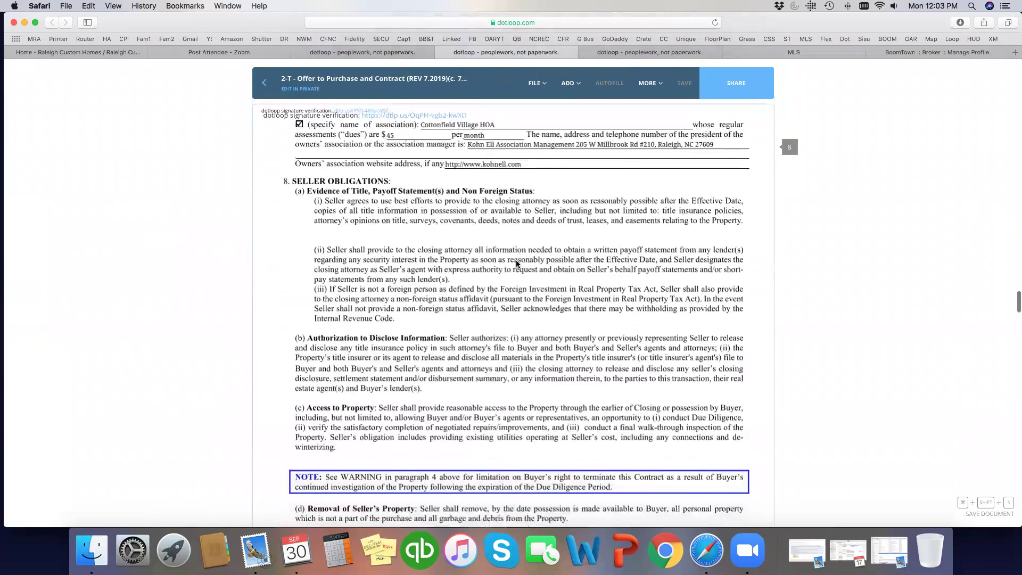
pyautogui.scroll(-4, 516, 264)
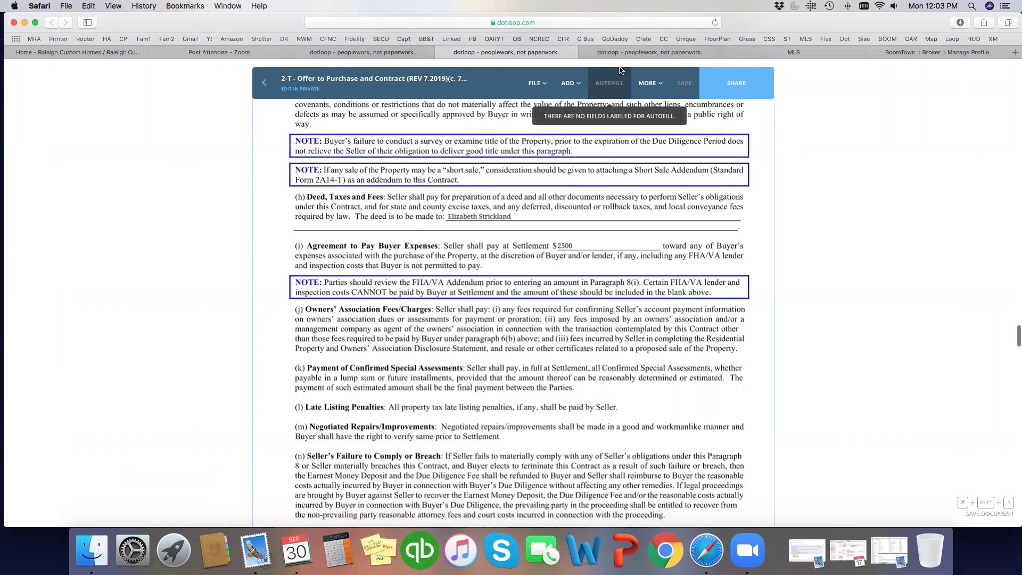
pyautogui.click(662, 53)
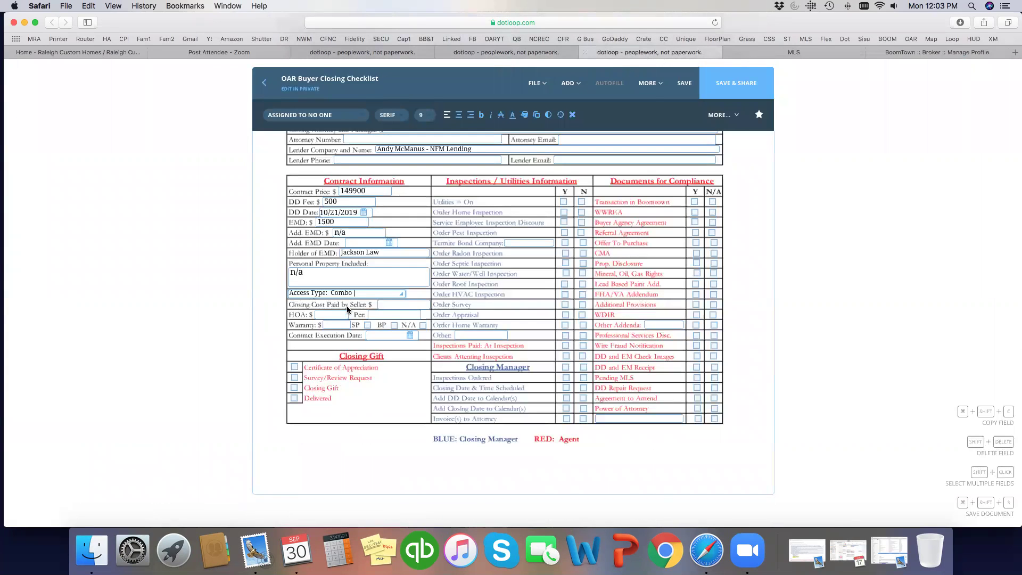
pyautogui.click(383, 303)
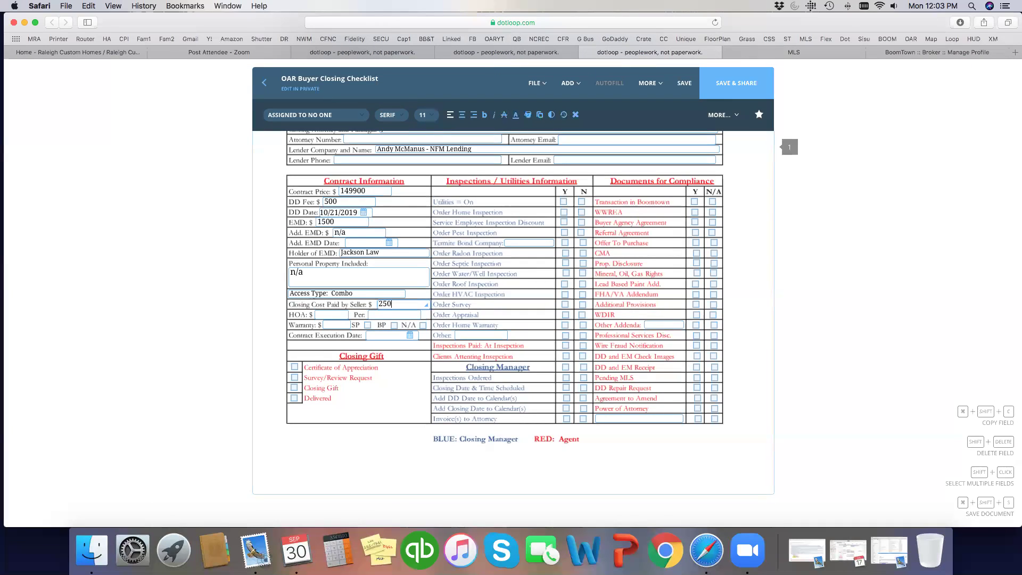
pyautogui.click(327, 315)
# - Enter HOA dues of 130 per month, as found in the MLS listing
pyautogui.click(503, 51)
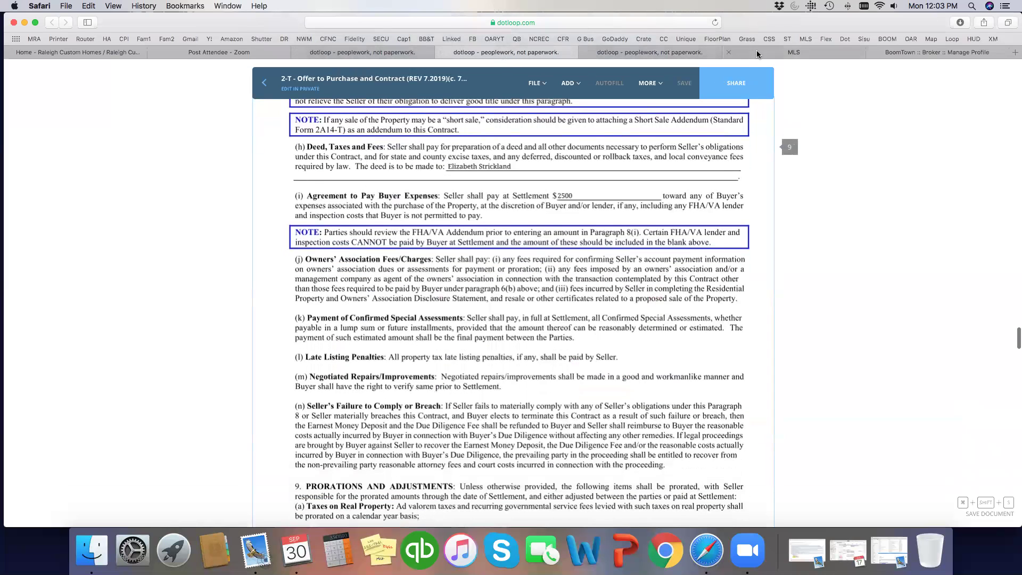
pyautogui.click(794, 52)
pyautogui.scroll(-1, 582, 280)
pyautogui.scroll(6, 566, 280)
pyautogui.scroll(5, 565, 281)
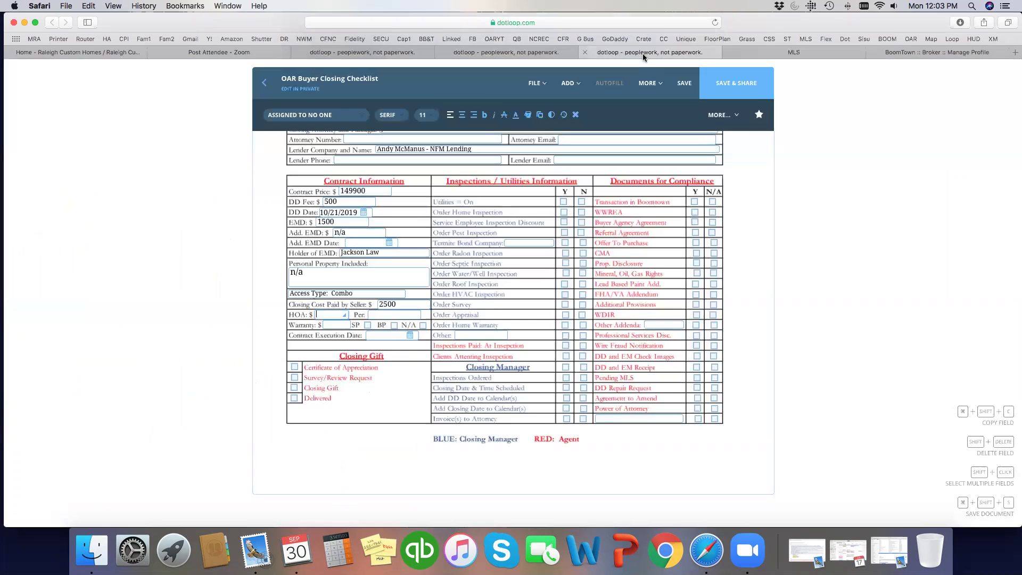
pyautogui.click(643, 53)
pyautogui.scroll(-1, 334, 314)
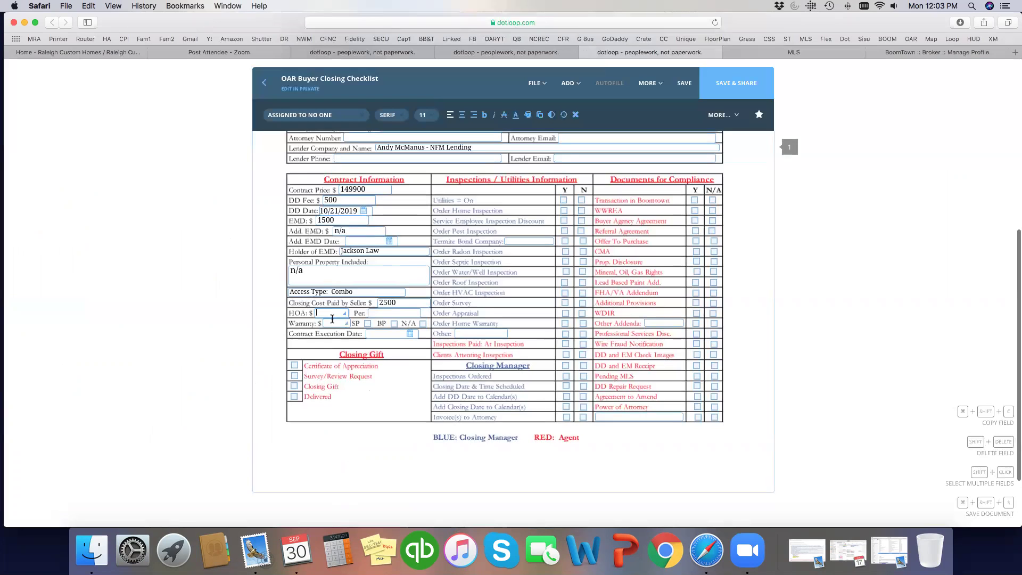
pyautogui.write('130')
pyautogui.press('Tab')
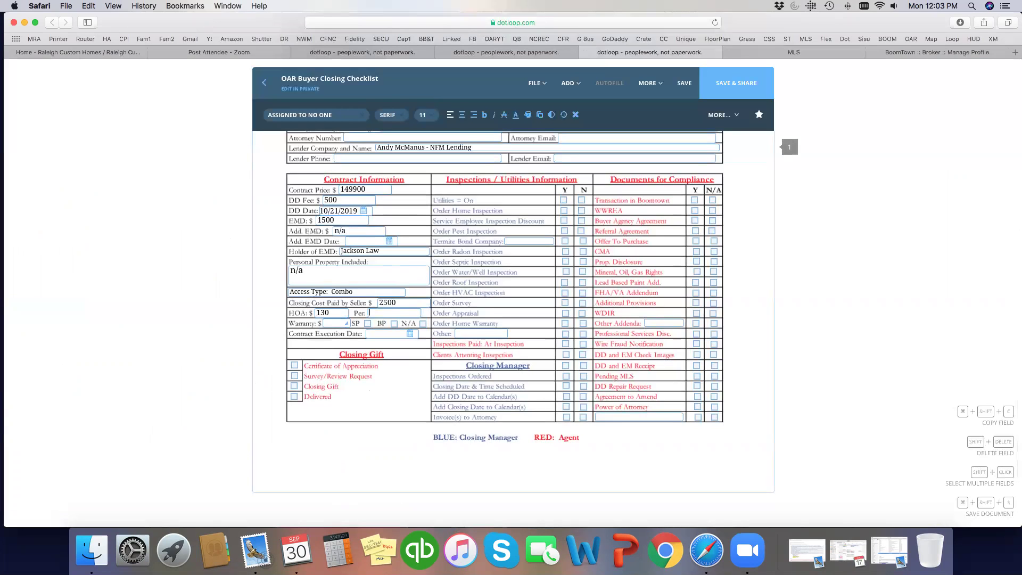
pyautogui.write('month')
# - Mark Warranty N/A and set Contract Execution Date to 09/29/2019
pyautogui.click(422, 324)
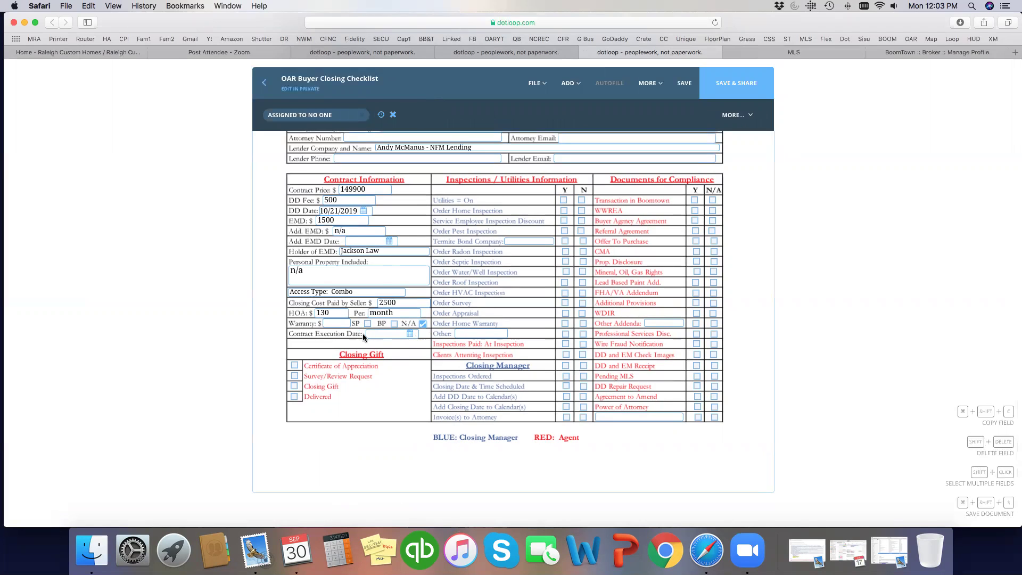
pyautogui.click(377, 333)
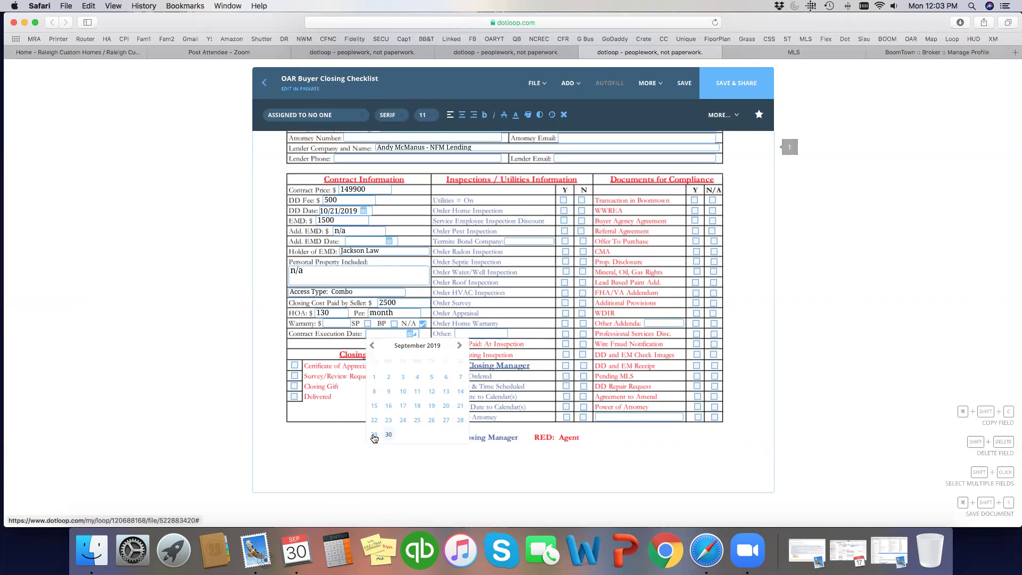
pyautogui.click(375, 435)
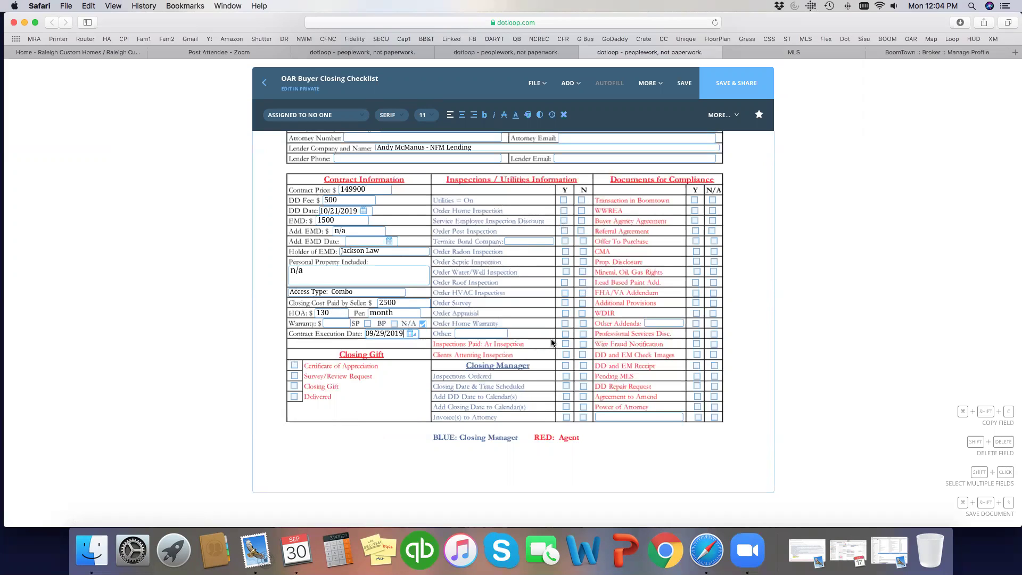
# - Mark utilities on, home and pest inspections ordered, and service employee discount No
pyautogui.click(565, 282)
pyautogui.click(562, 201)
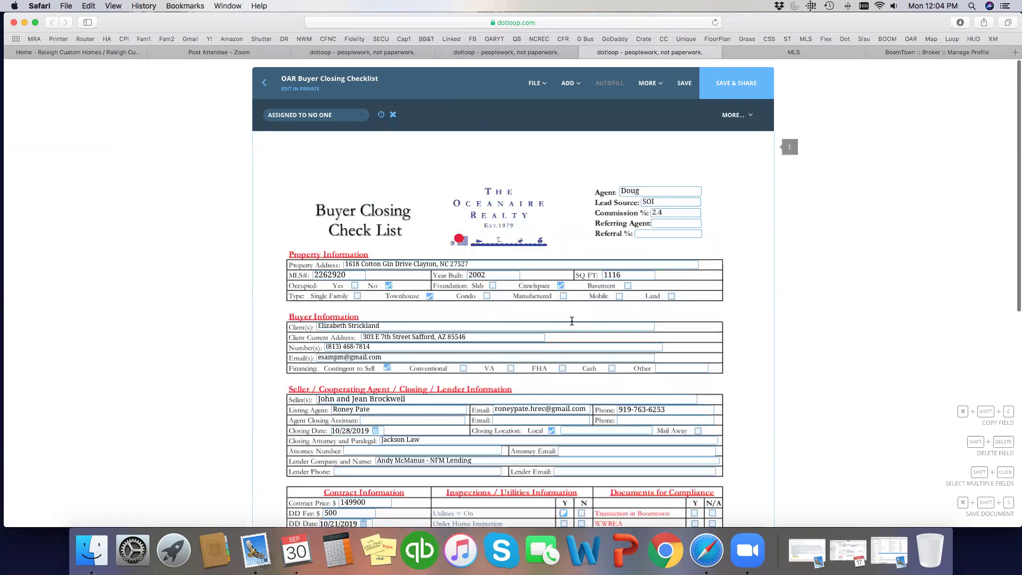
pyautogui.click(563, 232)
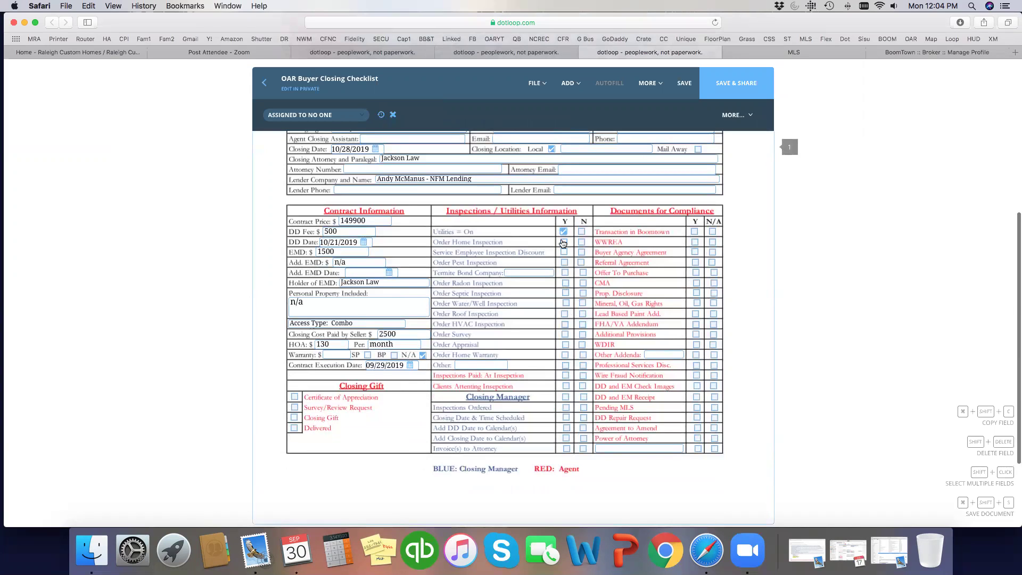
pyautogui.click(564, 242)
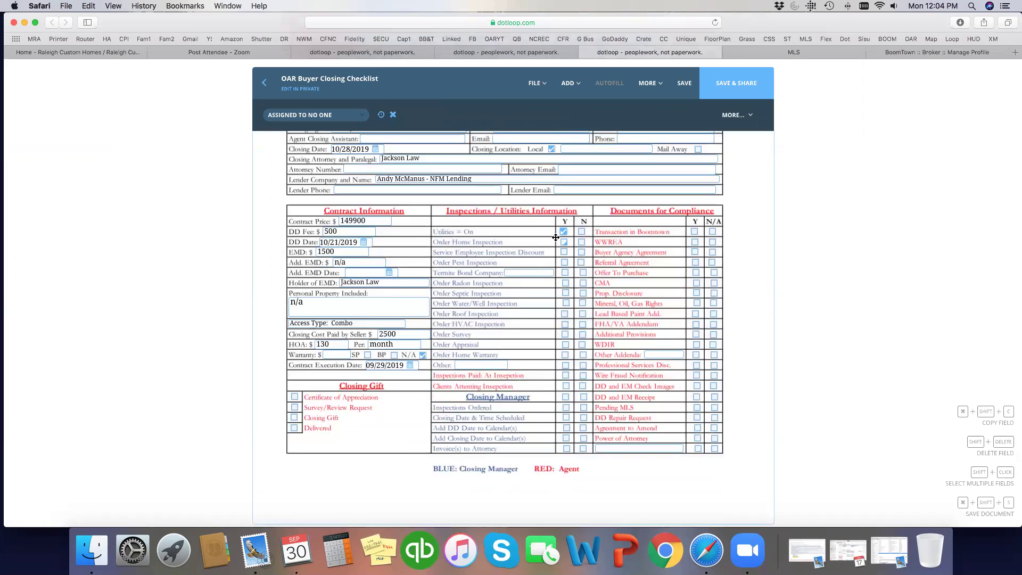
pyautogui.click(564, 242)
pyautogui.click(581, 253)
pyautogui.click(565, 263)
# - Mark termite bond, septic, water/well, roof, HVAC, survey, appraisal and home warranty as No
pyautogui.scroll(-2, 518, 260)
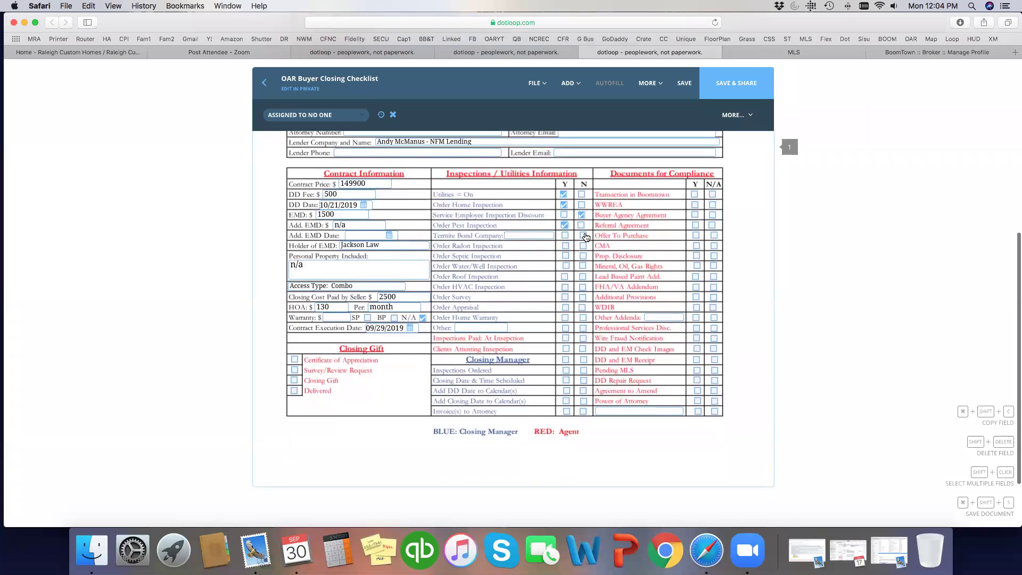
pyautogui.click(586, 236)
pyautogui.scroll(-2, 589, 266)
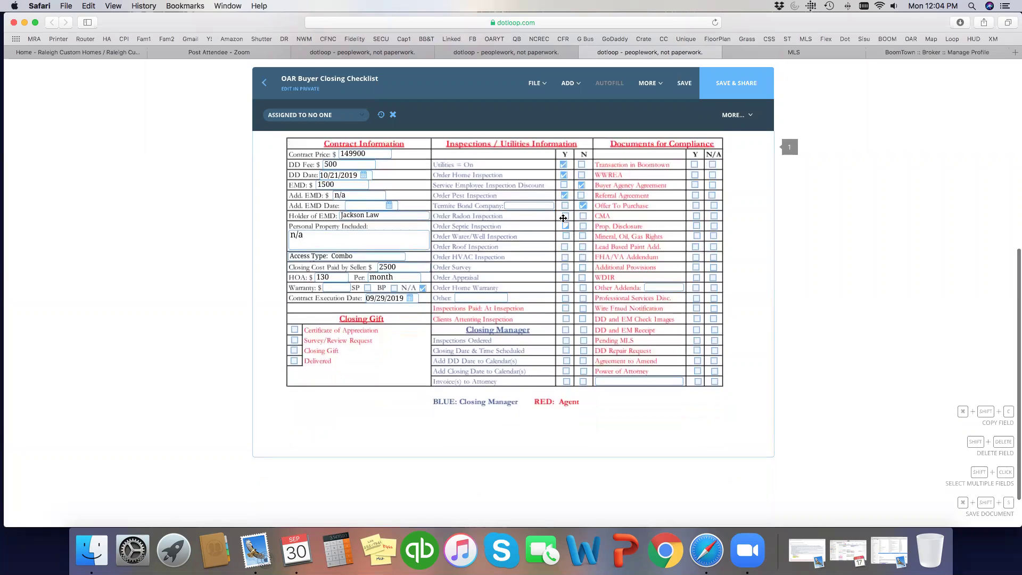
pyautogui.click(583, 225)
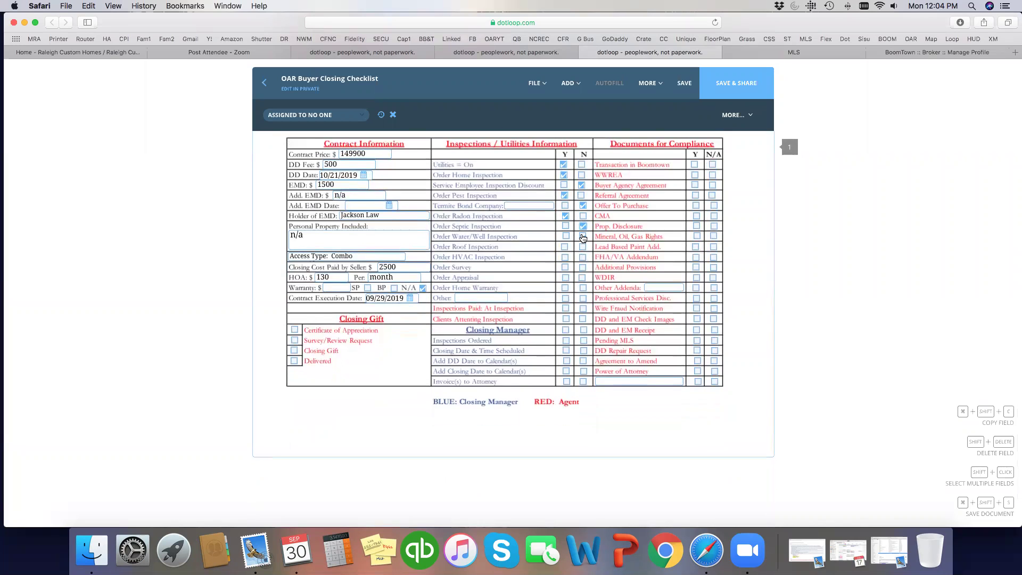
pyautogui.click(583, 236)
pyautogui.click(583, 246)
pyautogui.click(583, 258)
pyautogui.click(583, 268)
pyautogui.click(583, 278)
pyautogui.scroll(-1, 583, 277)
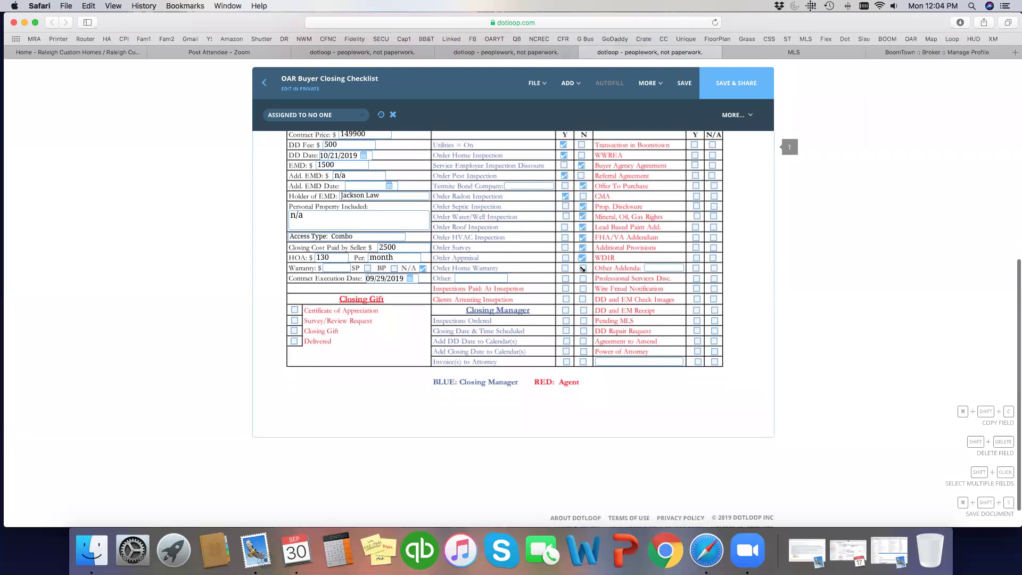
pyautogui.click(583, 269)
# - Mark Inspections Paid: At Inspection Y and Clients Attending Inspection N
pyautogui.scroll(-2, 538, 277)
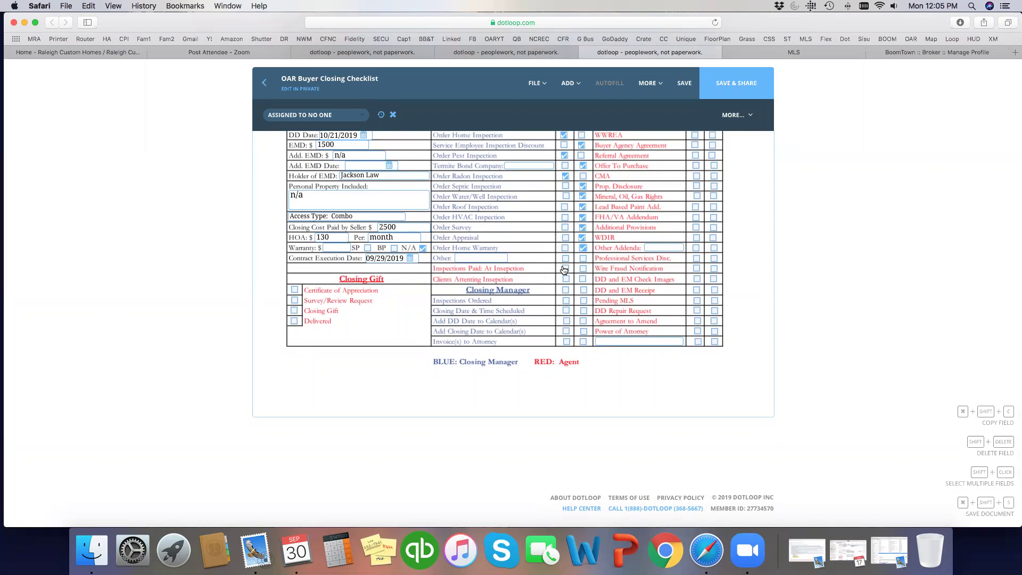
pyautogui.click(564, 269)
pyautogui.click(583, 280)
pyautogui.click(584, 280)
pyautogui.scroll(4, 551, 309)
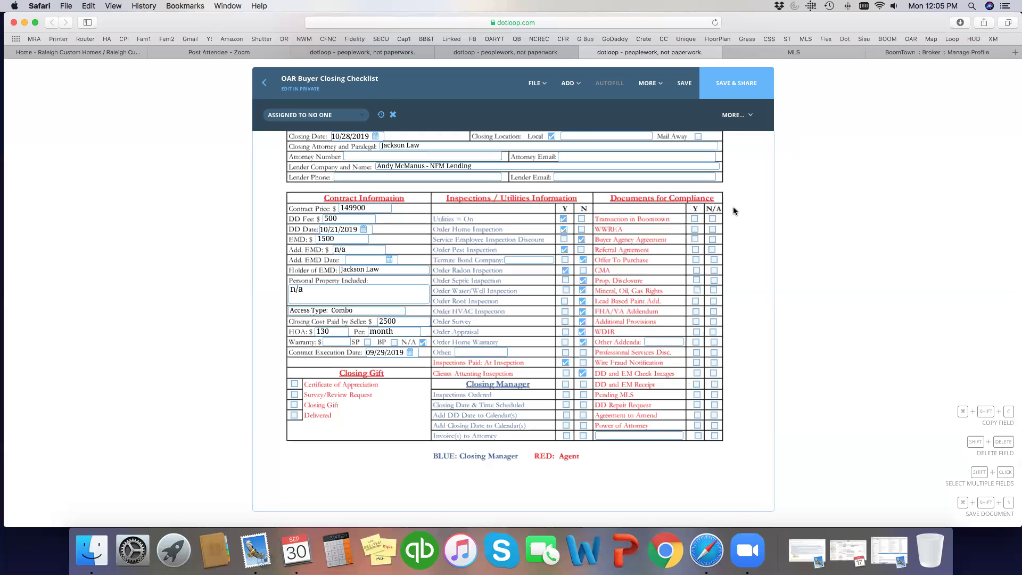
# - Check Boomtown Y, add a 'Transaction in Sisu' text line checked Y, and mark Referral N/A
pyautogui.click(694, 220)
pyautogui.moveTo(575, 82)
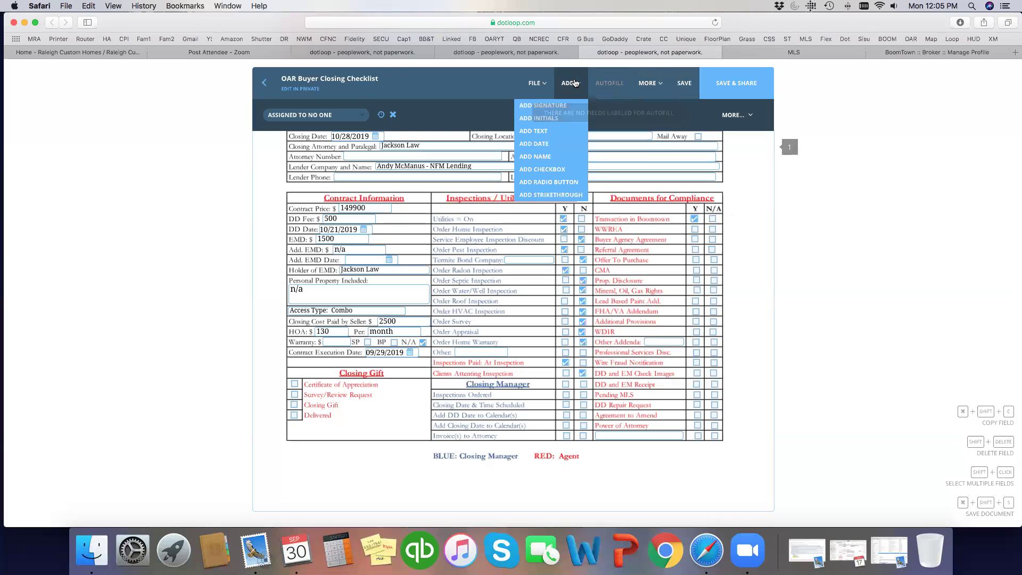
pyautogui.click(564, 131)
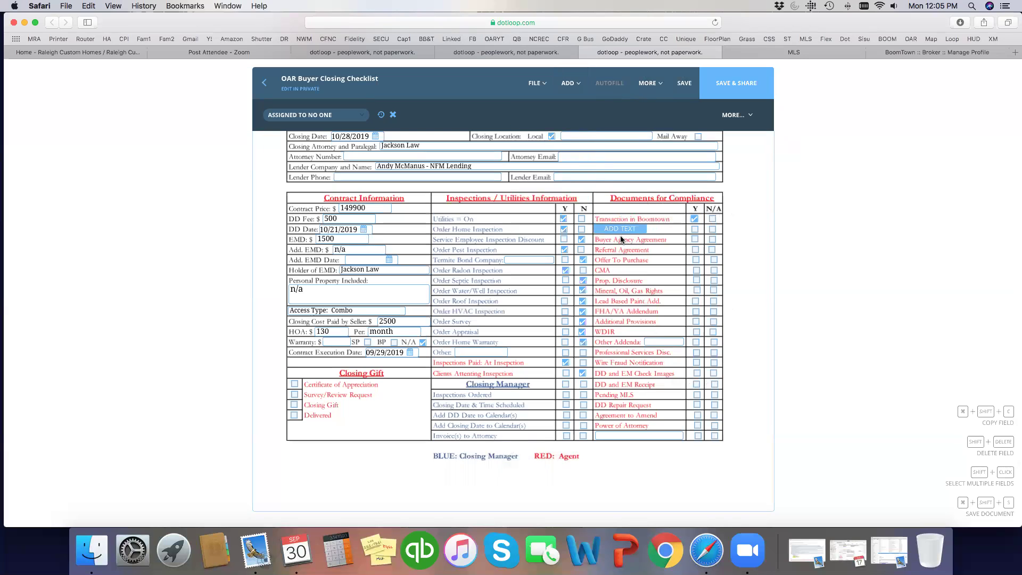
pyautogui.click(621, 236)
pyautogui.moveTo(642, 228); pyautogui.dragTo(676, 231)
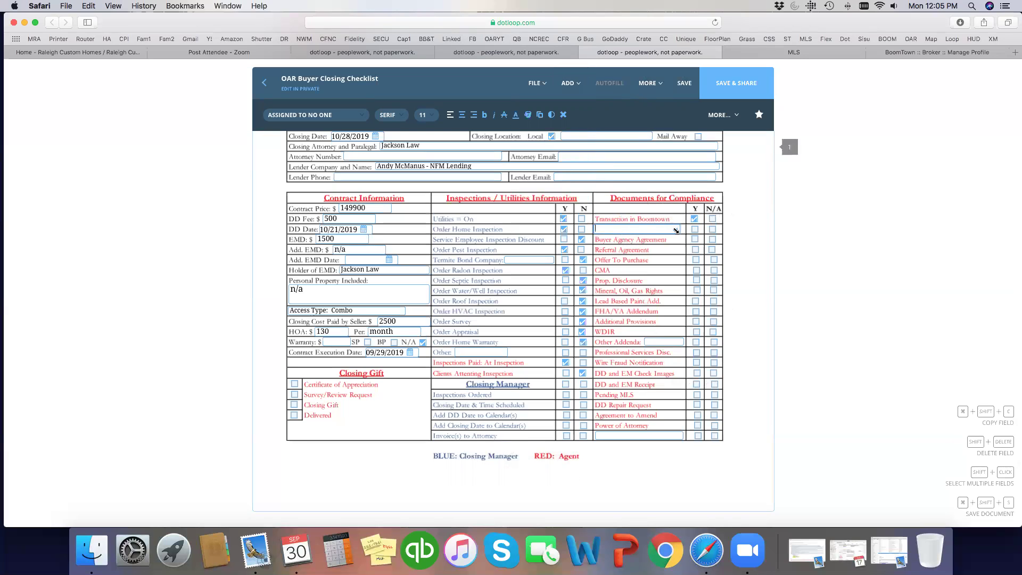
pyautogui.write('Transaction in Sisu')
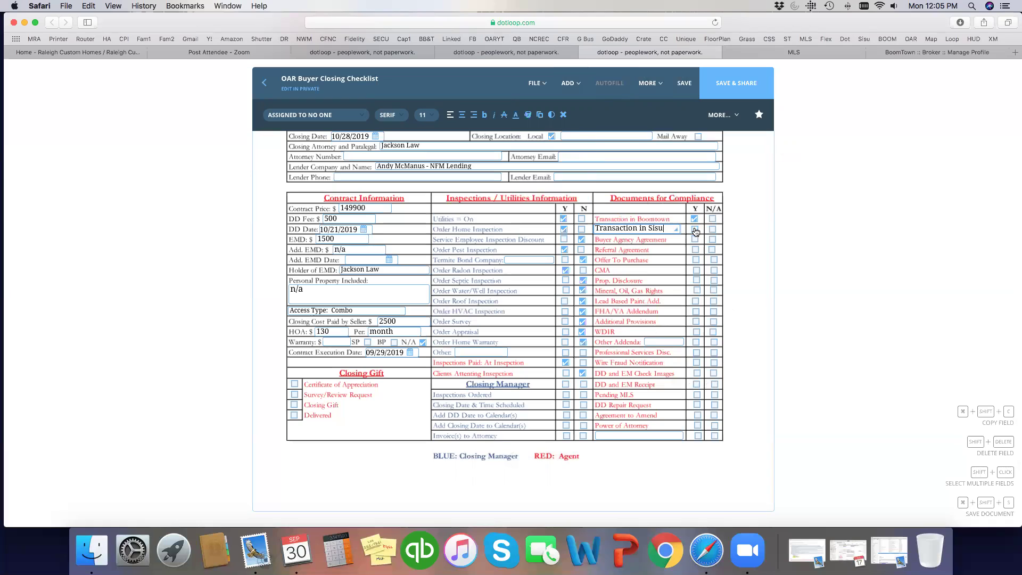
pyautogui.click(695, 230)
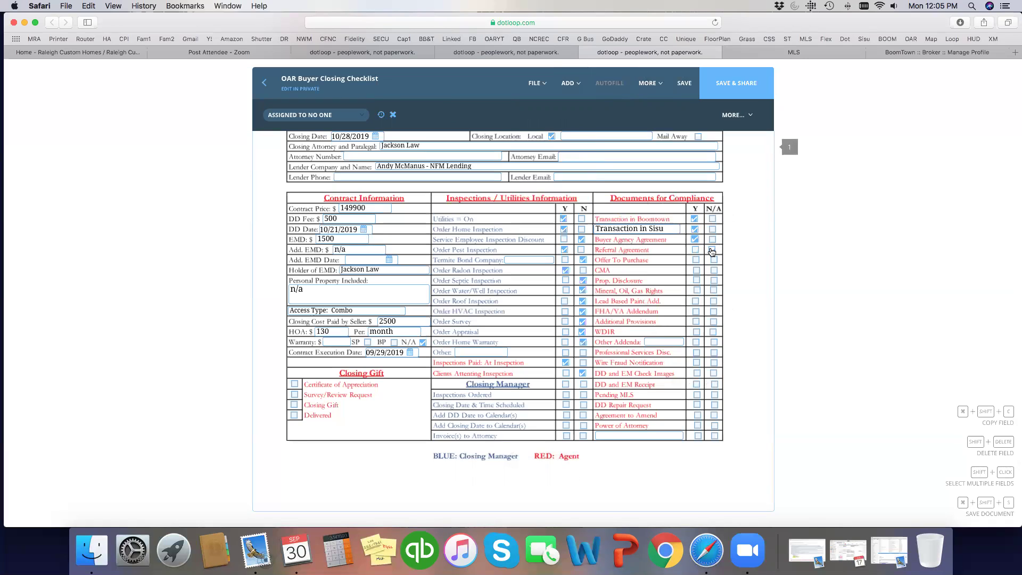
pyautogui.click(713, 251)
# - Mark Offer To Purchase, CMA, Prop. Disclosure and Mineral, Oil, Gas Rights as Y
pyautogui.click(695, 261)
pyautogui.click(696, 271)
pyautogui.click(696, 281)
pyautogui.click(697, 290)
pyautogui.scroll(-1, 735, 291)
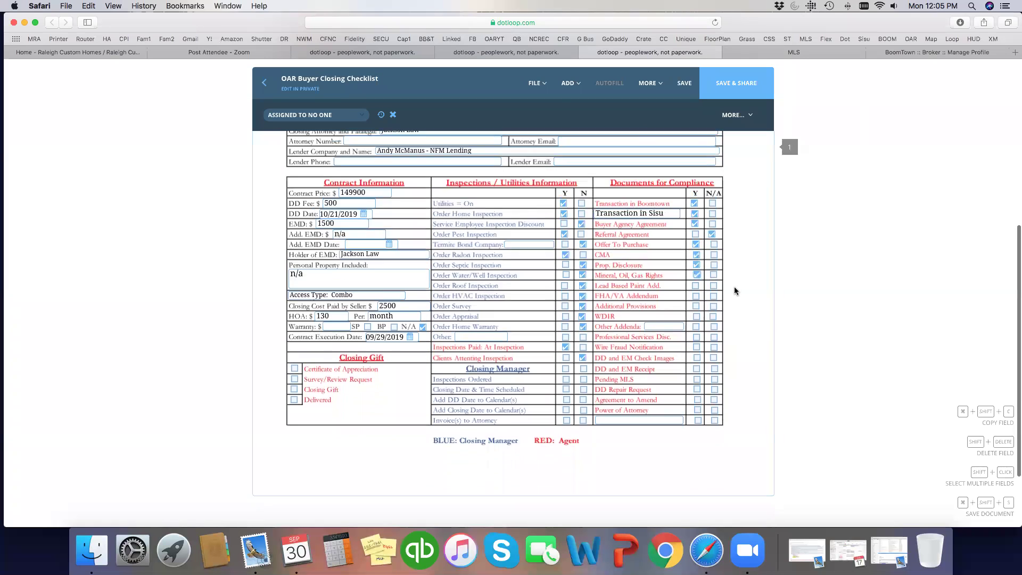
pyautogui.scroll(-2, 735, 291)
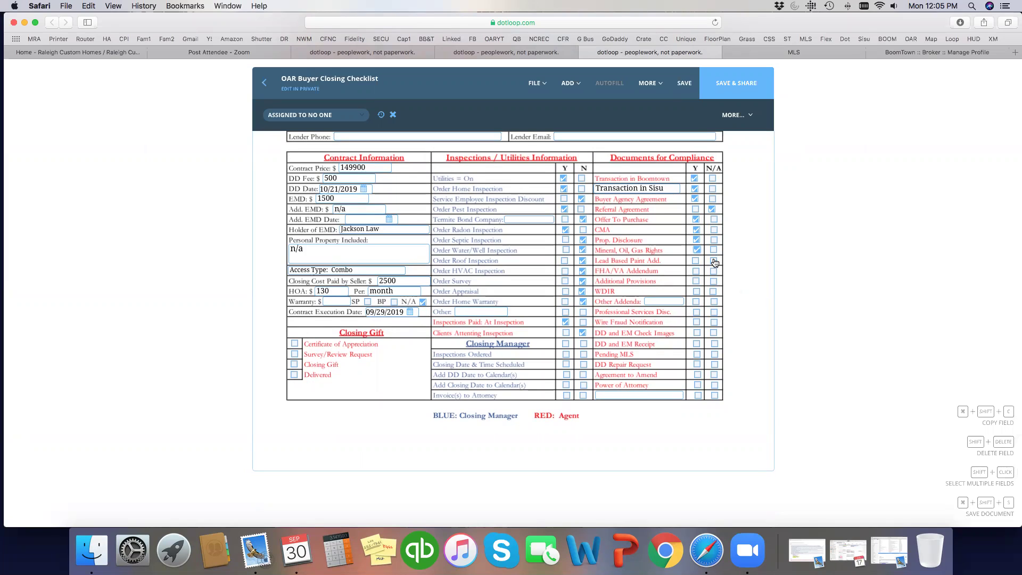
# - Mark Lead Based Paint, FHA/VA, Additional Provisions, WDIR and Other Addenda as N/A
pyautogui.click(714, 262)
pyautogui.click(714, 271)
pyautogui.click(713, 282)
pyautogui.click(712, 292)
pyautogui.click(714, 302)
# - Mark Professional Services, DD/EM Check Images and Pending MLS Y; Wire Fraud and Power of Attorney N/A
pyautogui.click(696, 312)
pyautogui.click(714, 323)
pyautogui.click(696, 333)
pyautogui.scroll(-1, 728, 346)
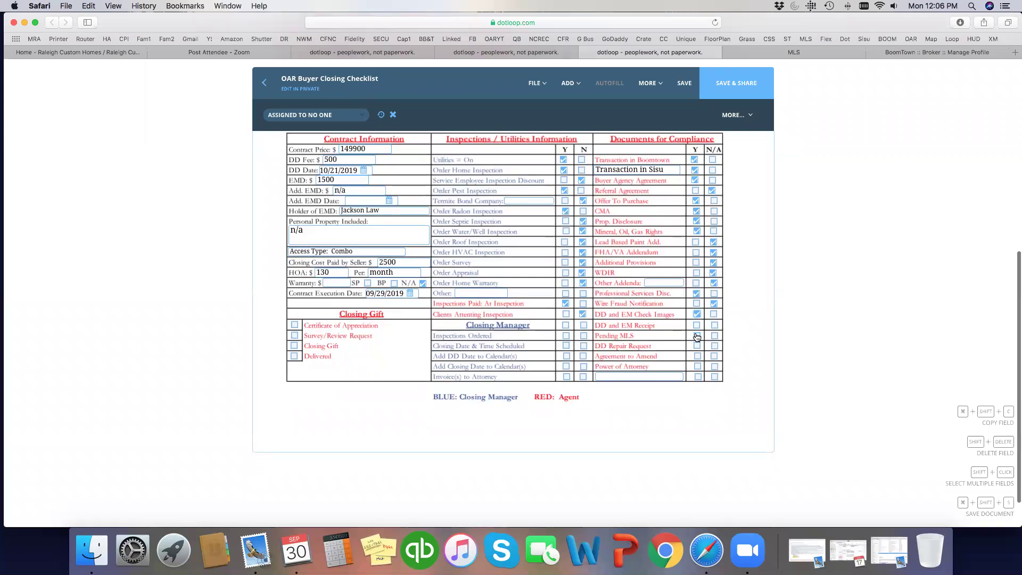
pyautogui.click(697, 336)
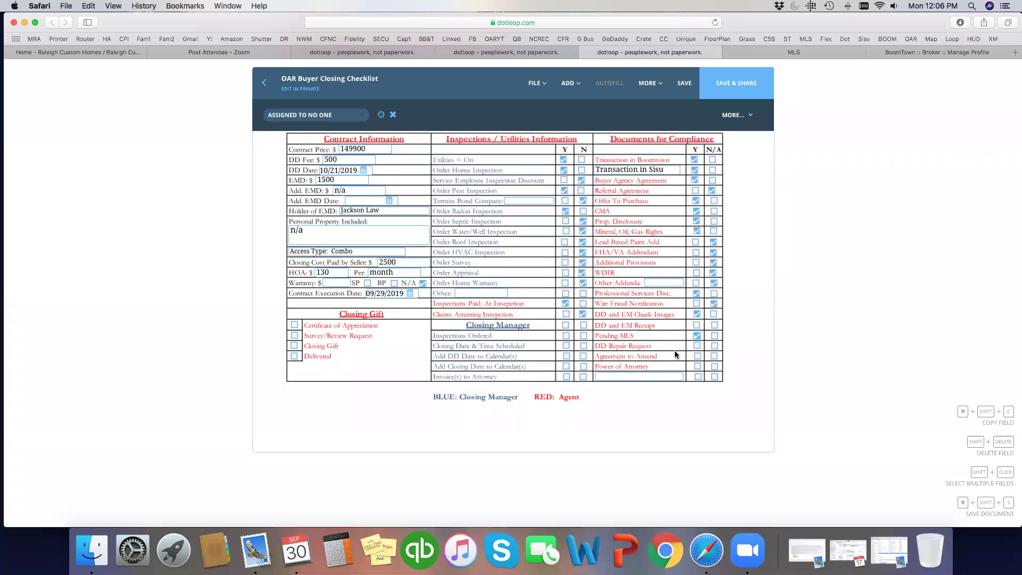
pyautogui.click(714, 367)
# - Save the checklist, close it without sharing, and review the loop's Documents list
pyautogui.click(689, 80)
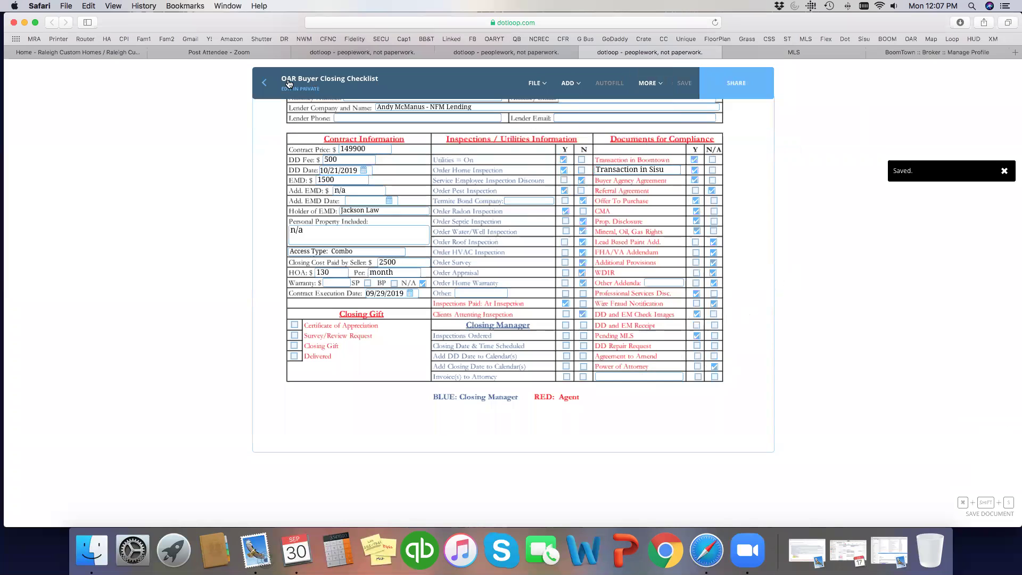
pyautogui.click(264, 84)
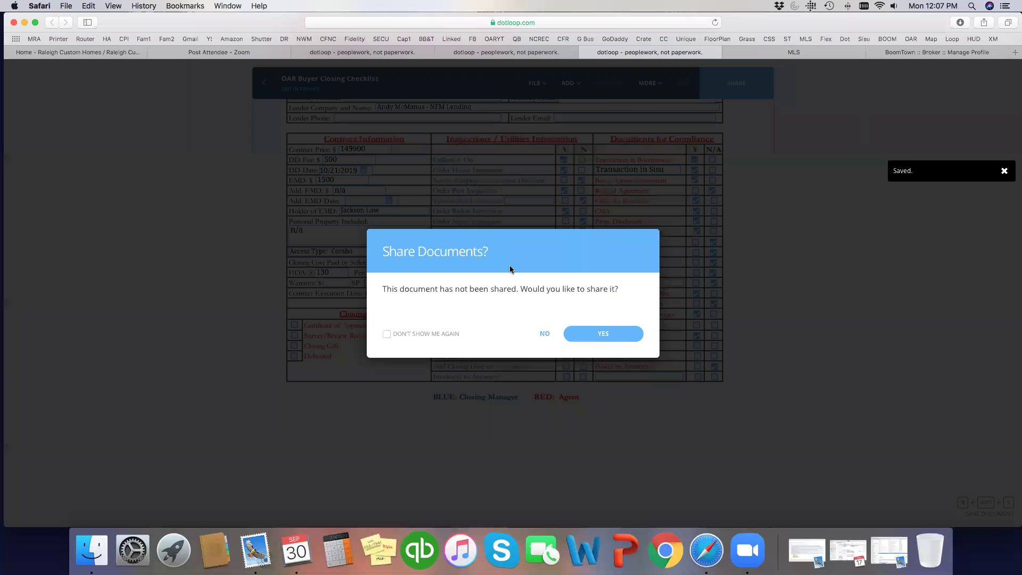
pyautogui.click(544, 335)
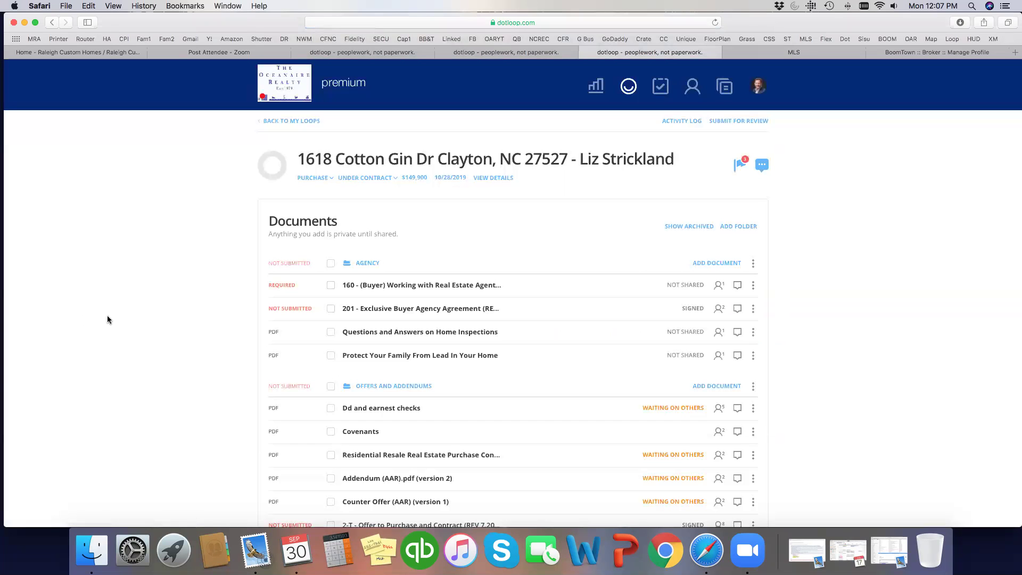
pyautogui.scroll(-15, 813, 337)
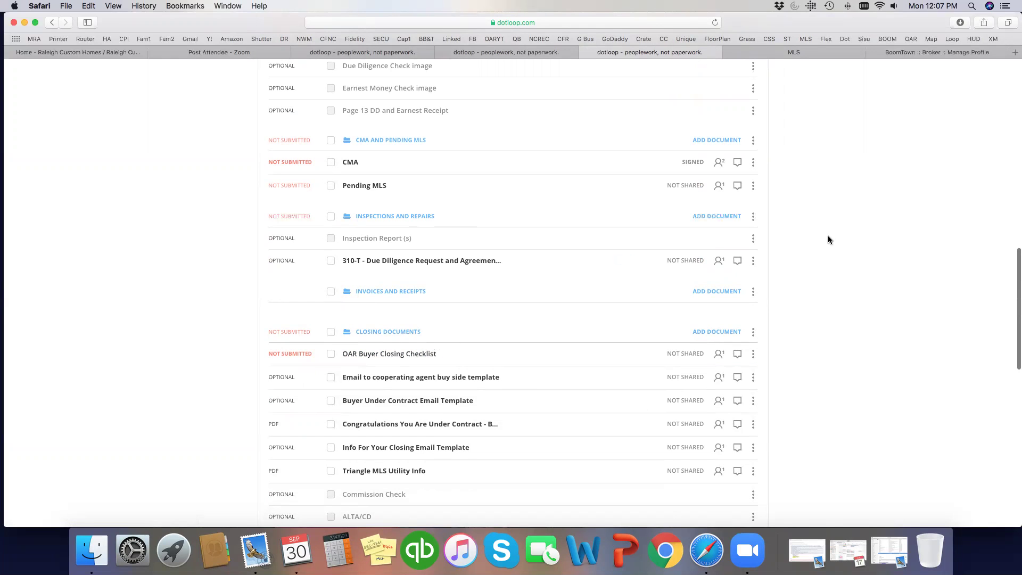
pyautogui.scroll(-2, 829, 239)
pyautogui.scroll(15, 826, 240)
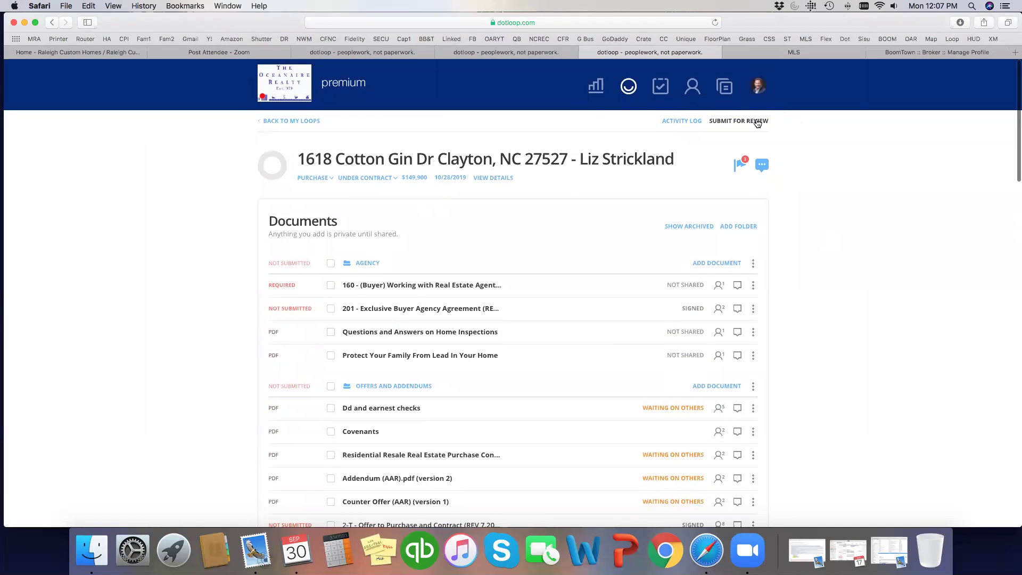
pyautogui.click(758, 122)
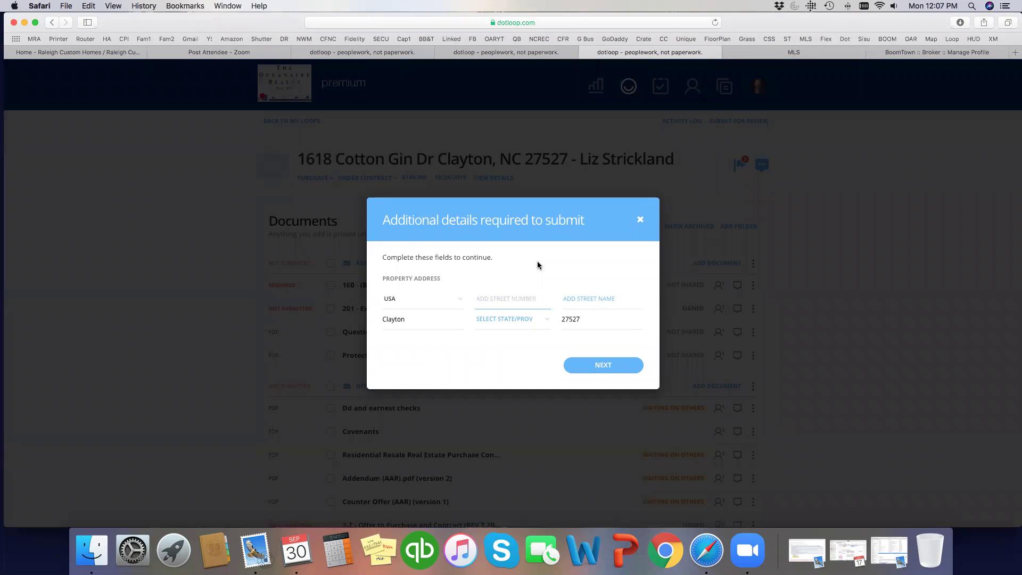
pyautogui.moveTo(533, 299); pyautogui.dragTo(490, 300)
pyautogui.press('super+x')
pyautogui.click(568, 299)
pyautogui.press('super+v')
# - Set the property state to NC and continue to the review options
pyautogui.click(506, 319)
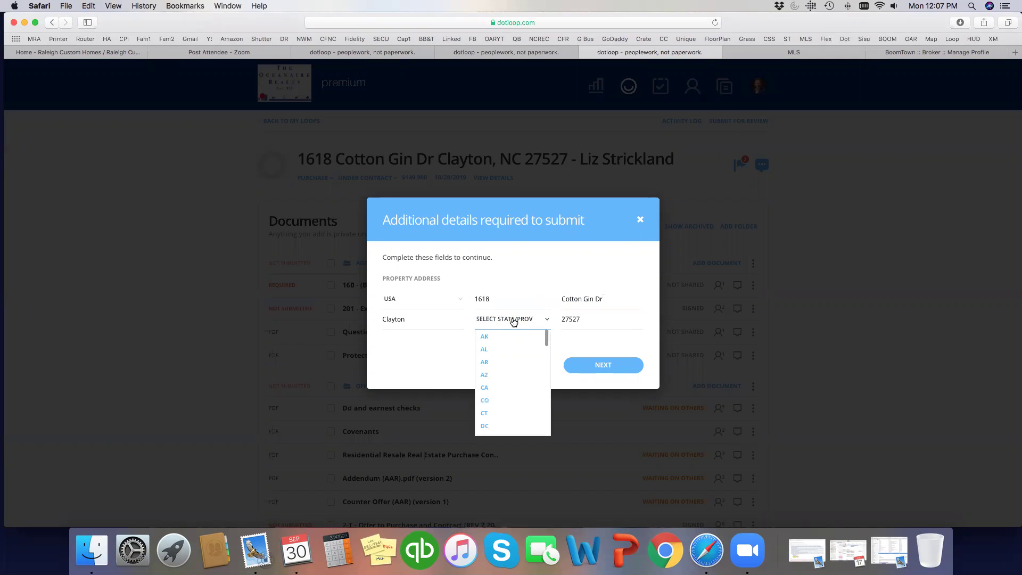
pyautogui.press('n')
pyautogui.click(496, 337)
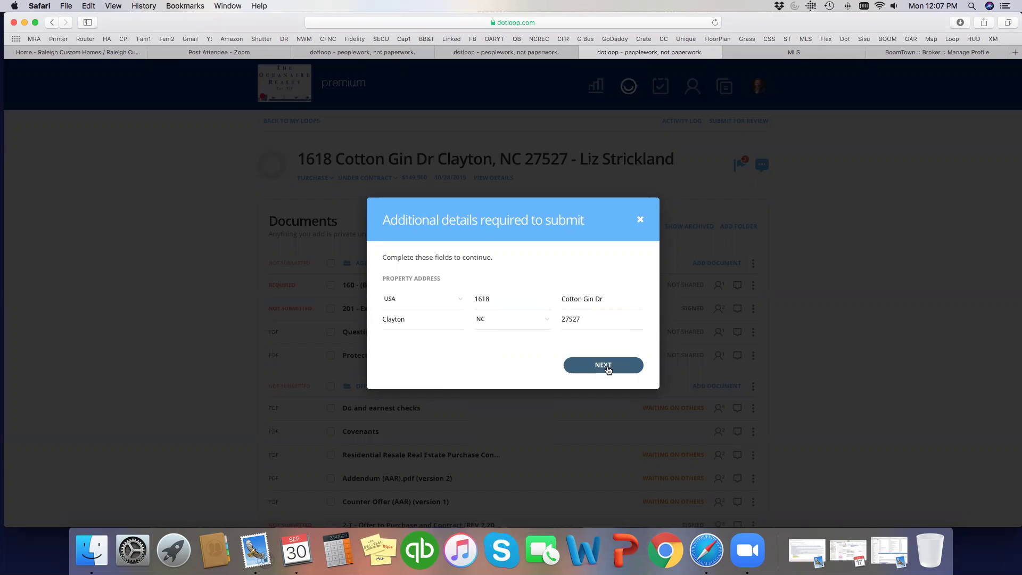
pyautogui.click(604, 365)
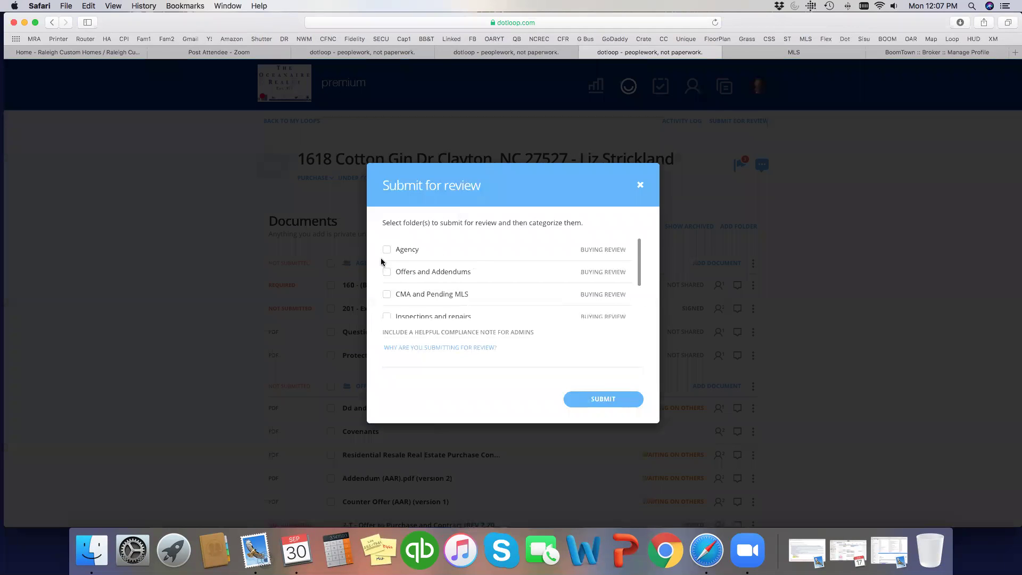
# - Select all six loop folders, from Agency through Closing Documents, for review
pyautogui.click(387, 249)
pyautogui.click(387, 273)
pyautogui.click(387, 295)
pyautogui.click(387, 316)
pyautogui.scroll(-2, 419, 296)
pyautogui.click(386, 284)
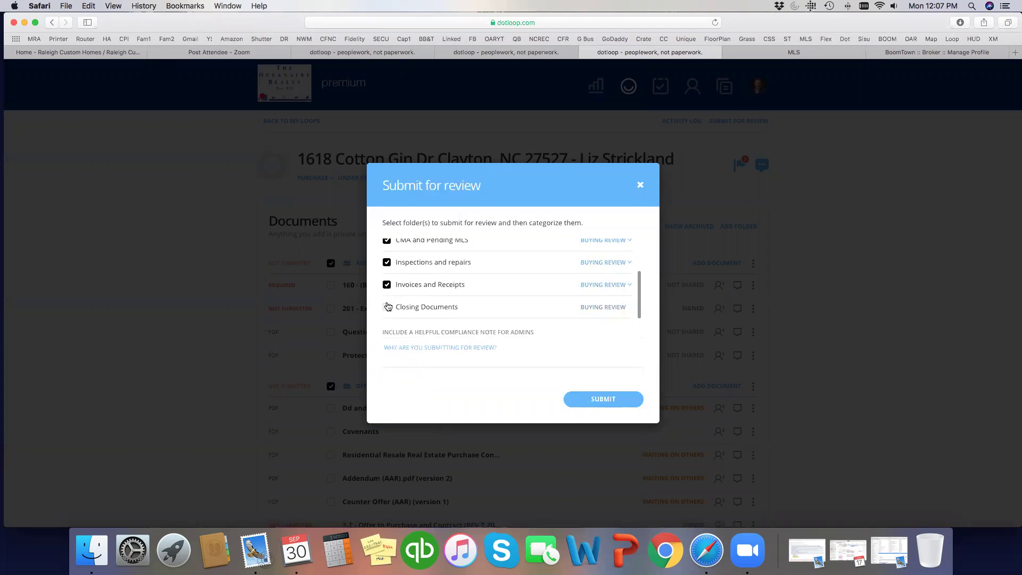
pyautogui.click(386, 307)
# - Write a compliance note: under contract, set up inspections ASAP, contract already shared with attorney
pyautogui.scroll(2, 616, 297)
pyautogui.scroll(-2, 616, 296)
pyautogui.click(450, 344)
pyautogui.write('Under contract')
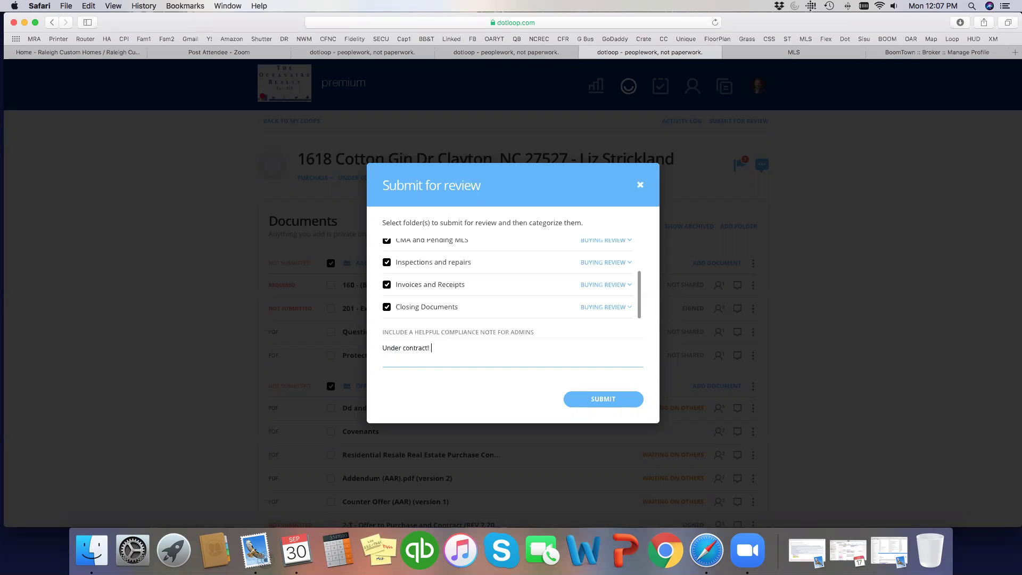
pyautogui.write('!  Please set up inspections ASAP.')
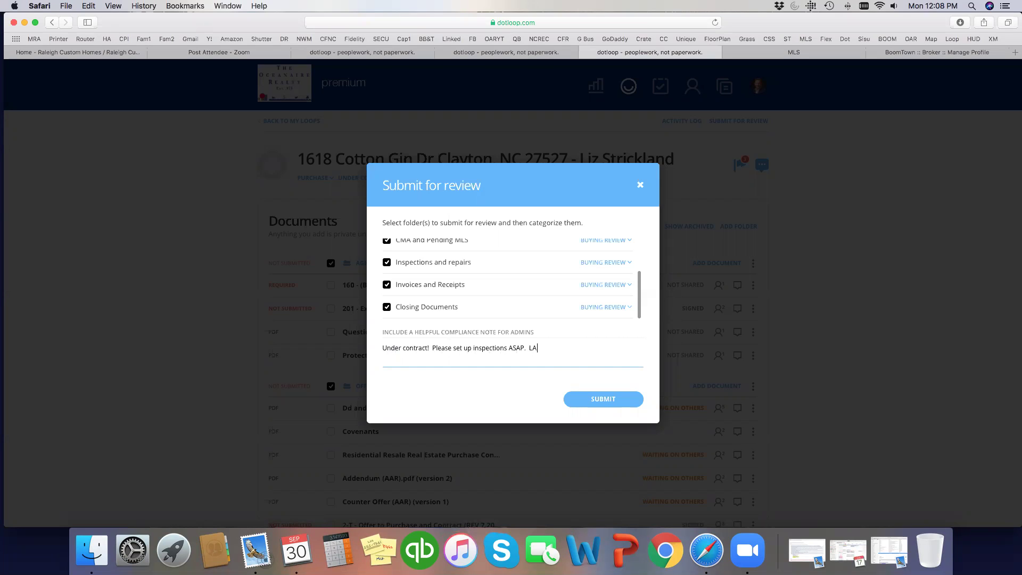
pyautogui.write('  Already shared contract with attorney and lender.  Th')
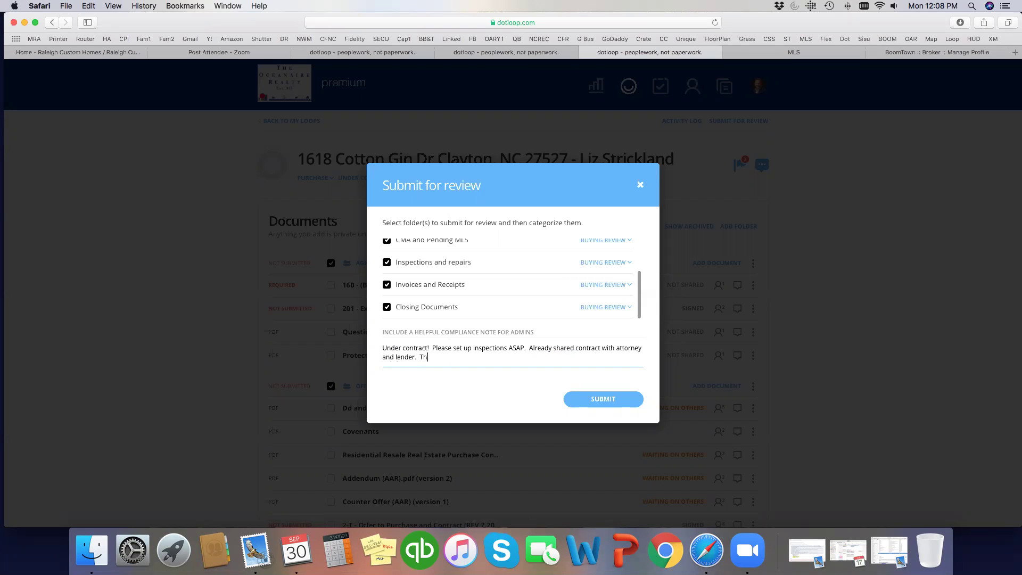
pyautogui.write('ank you! - Doug')
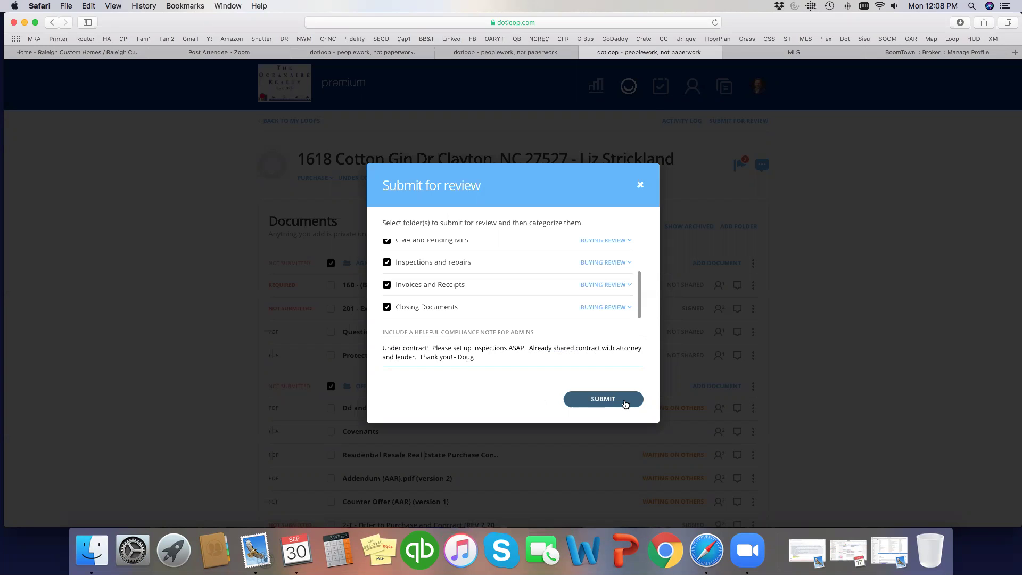
pyautogui.click(626, 404)
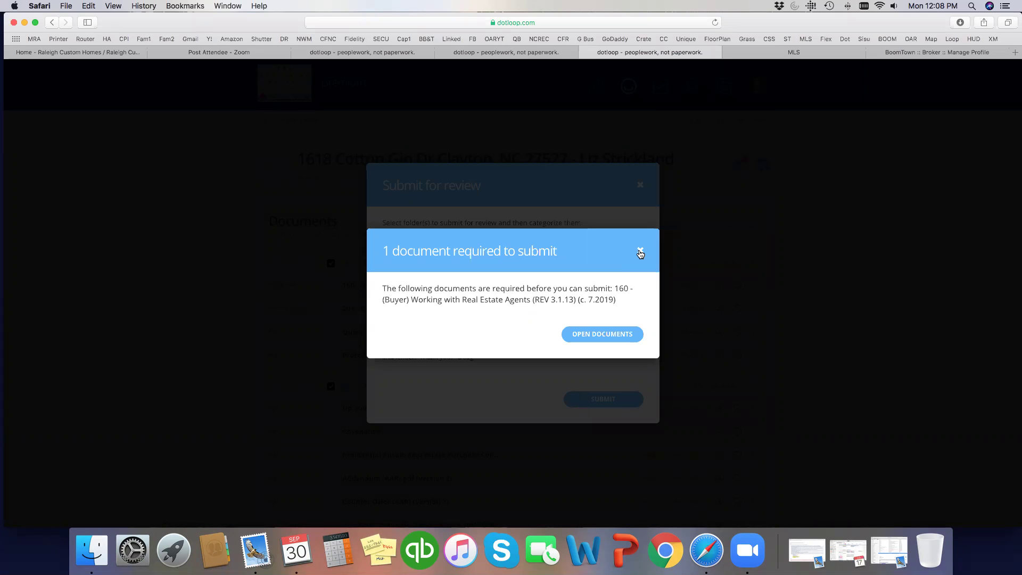
pyautogui.click(640, 253)
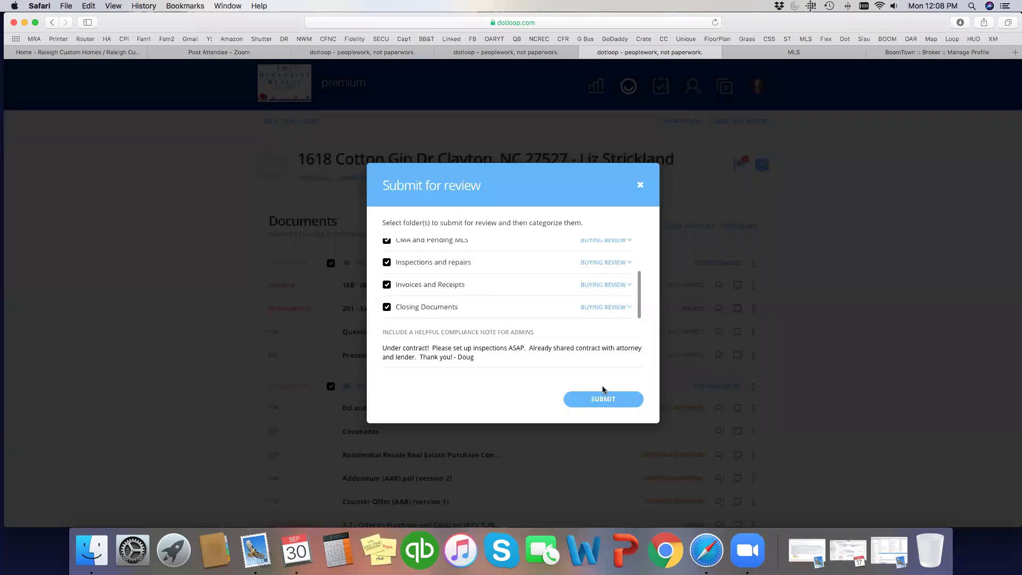